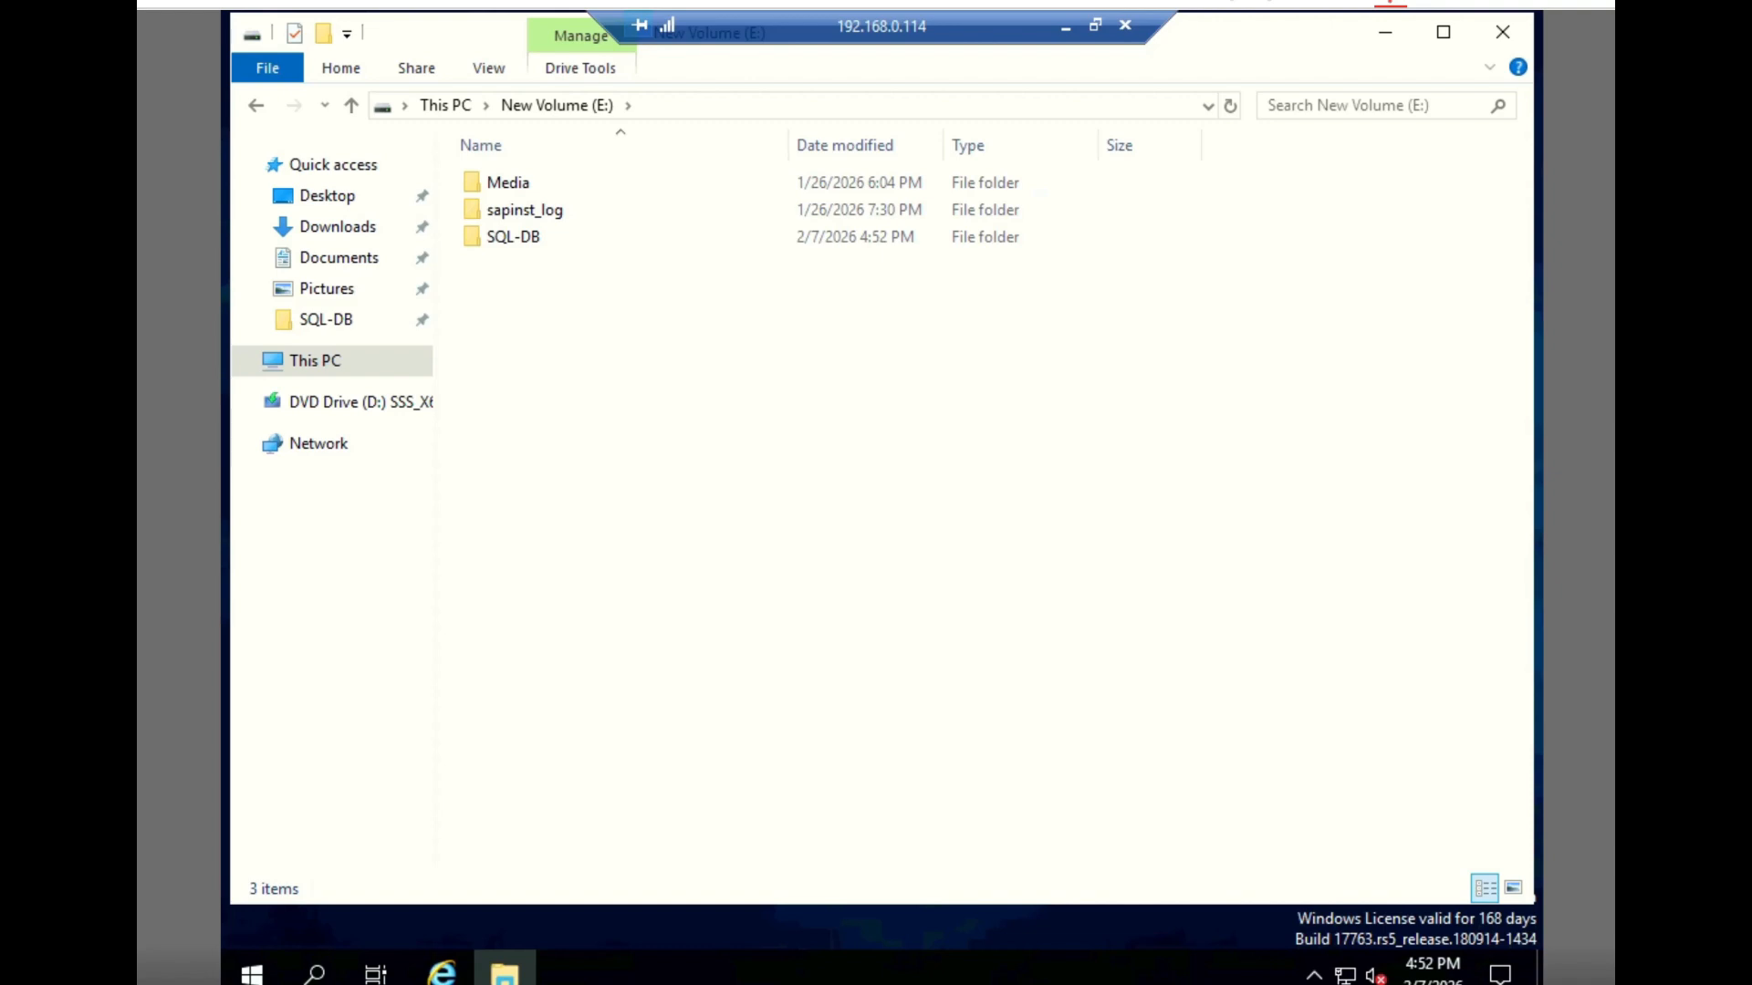
# - Run SETUP from the SQLServer2022-DEV-x64-ENU folder inside SQL-DB and start a new SQL Server standalone installation
pyautogui.doubleClick(513, 241)
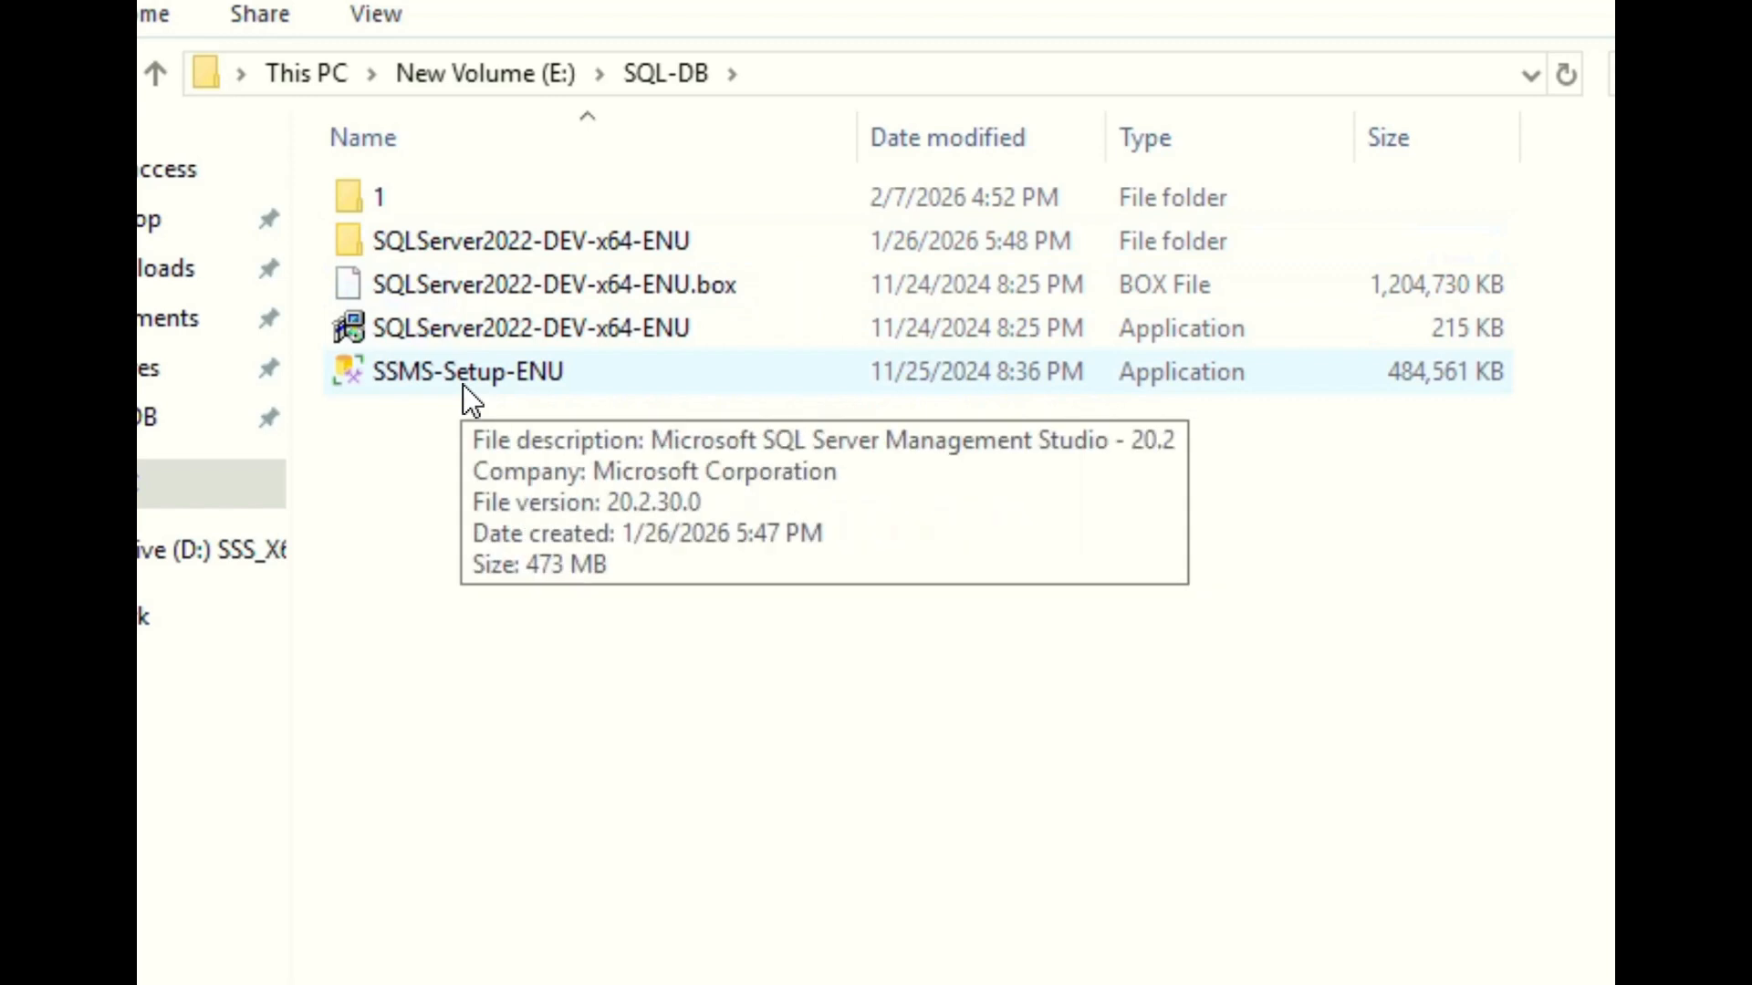
pyautogui.doubleClick(498, 255)
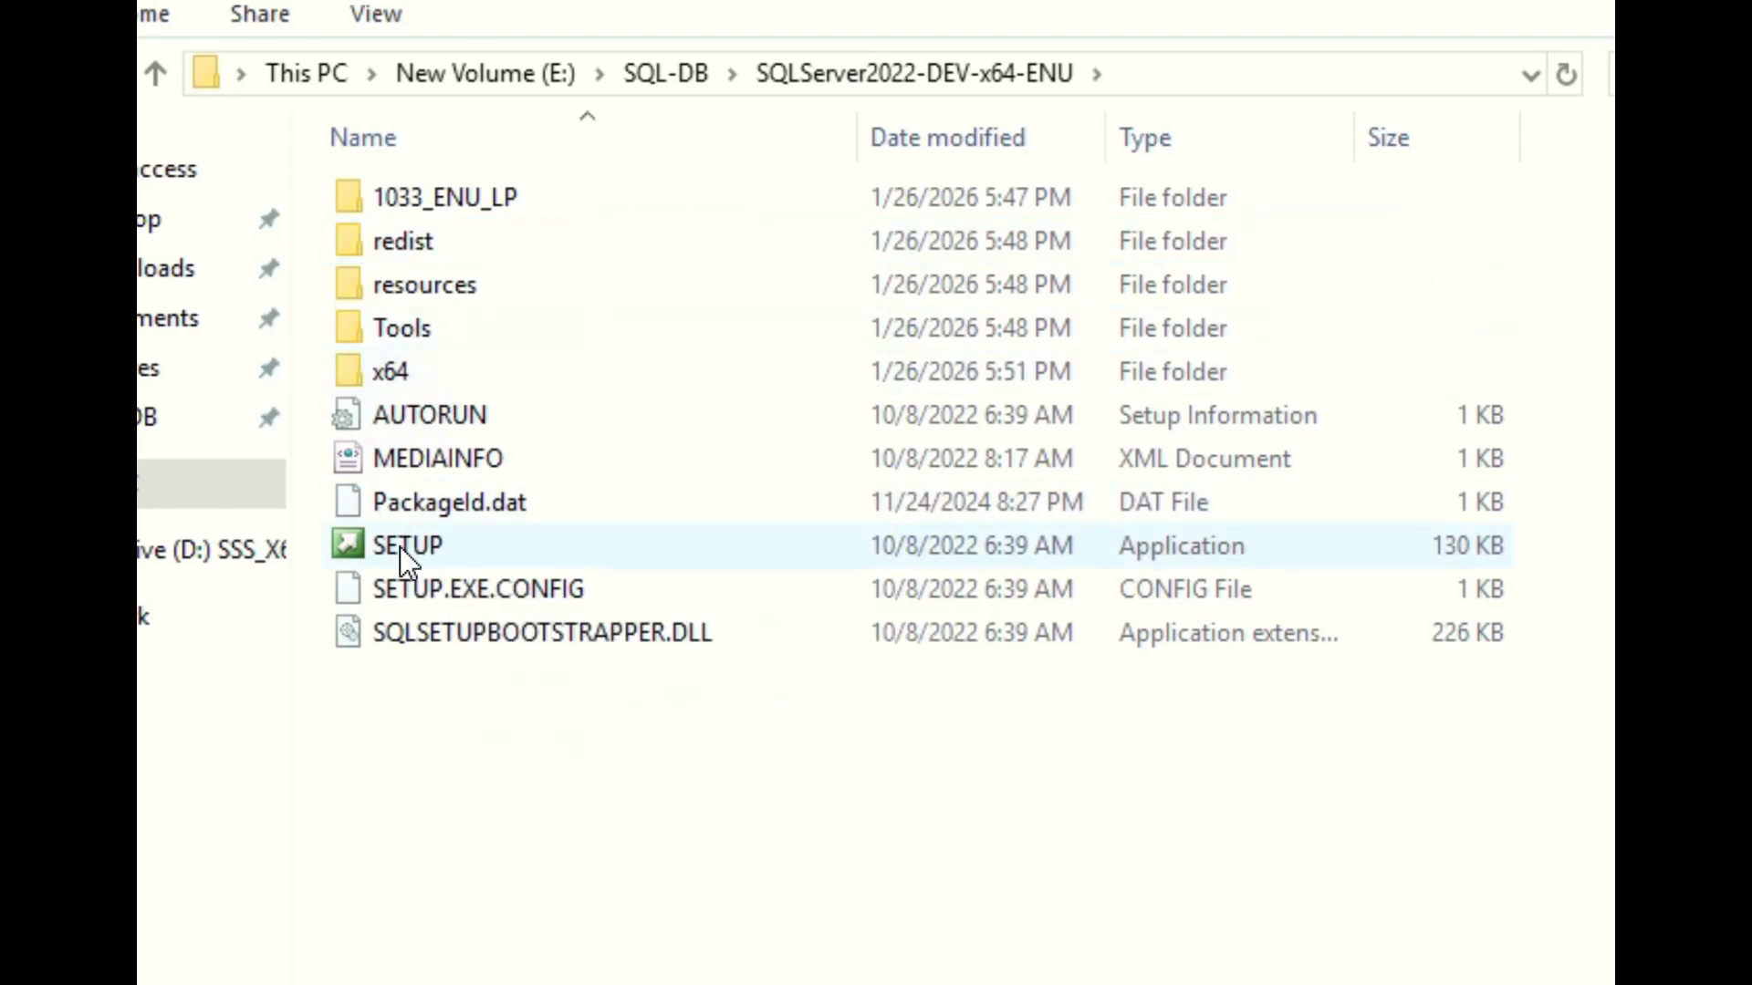
pyautogui.doubleClick(400, 545)
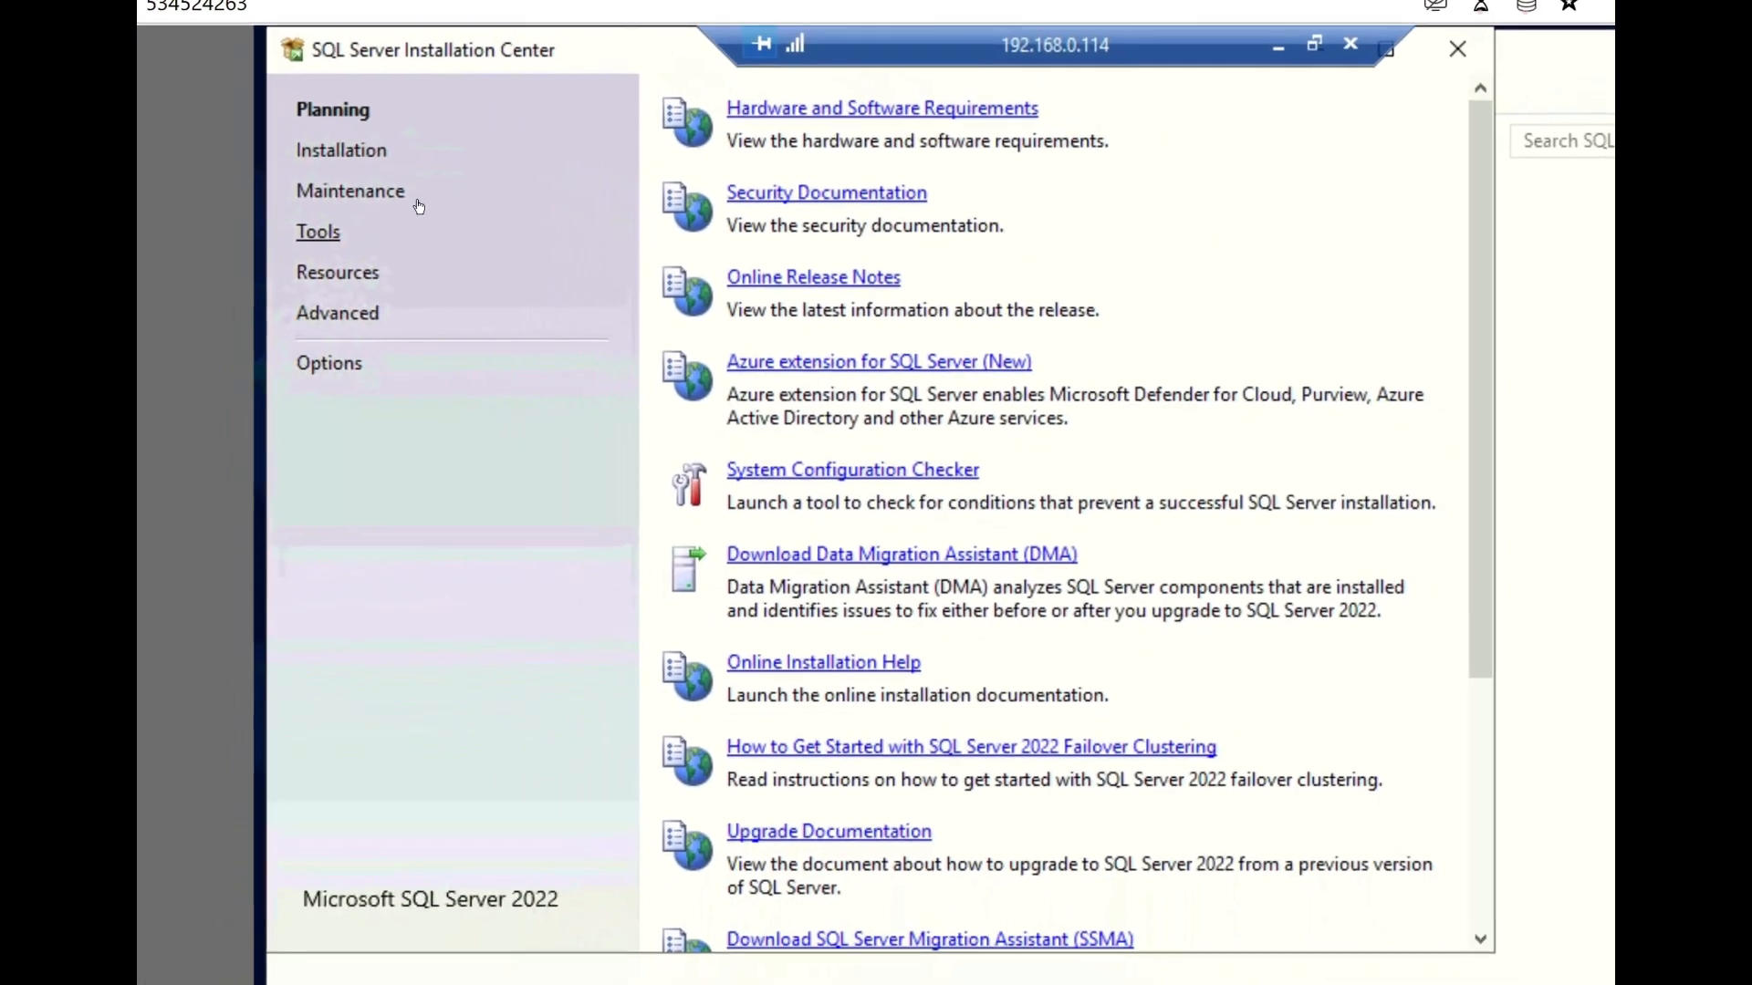
pyautogui.click(378, 159)
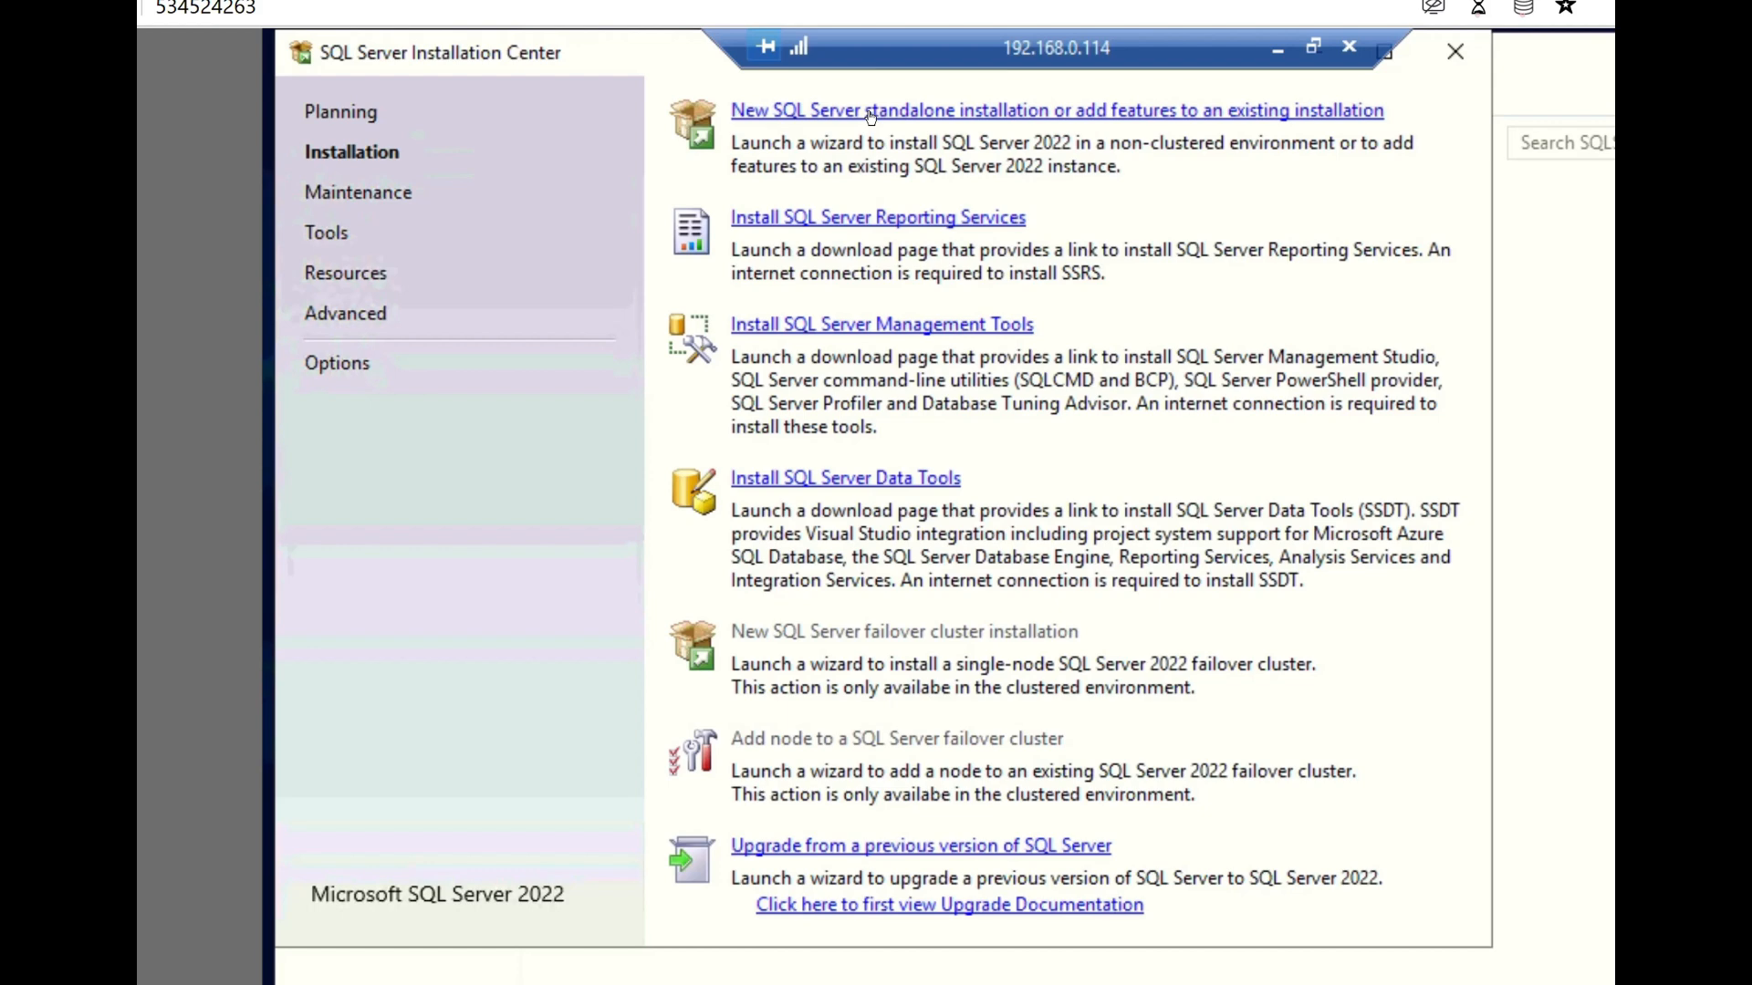
pyautogui.click(871, 113)
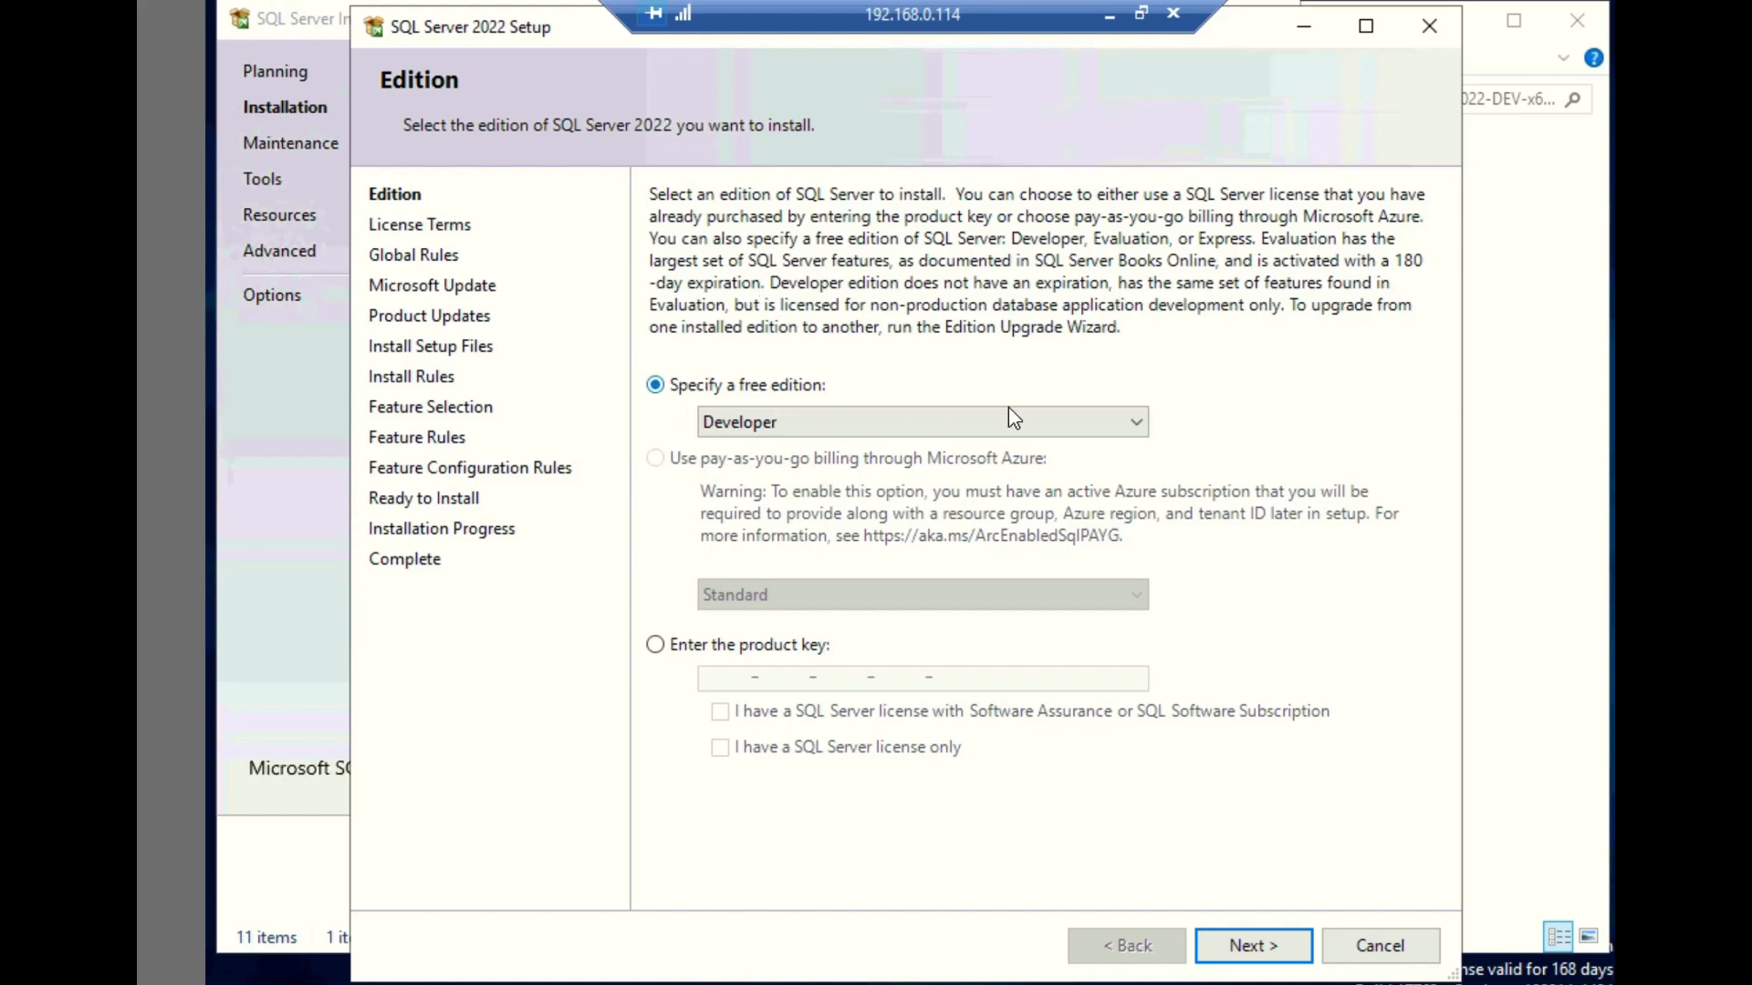
# - Review the free edition choices, keep Developer as the edition, and continue to the license terms
pyautogui.click(1137, 422)
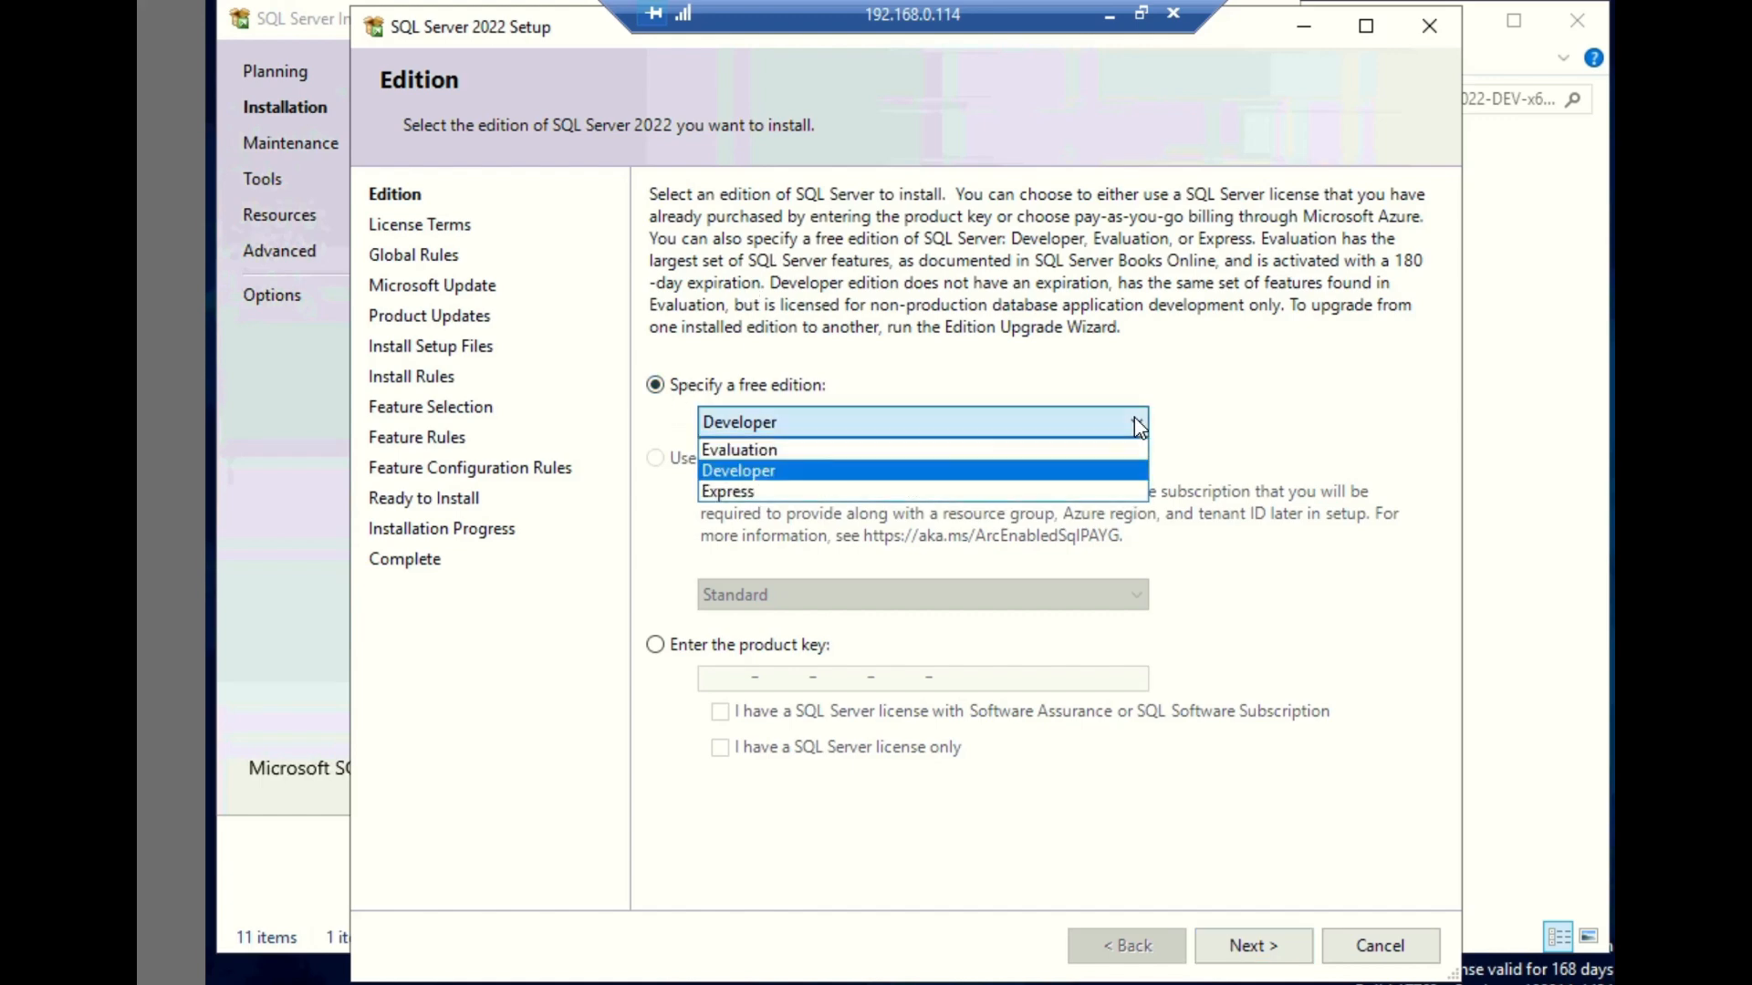
pyautogui.click(1262, 443)
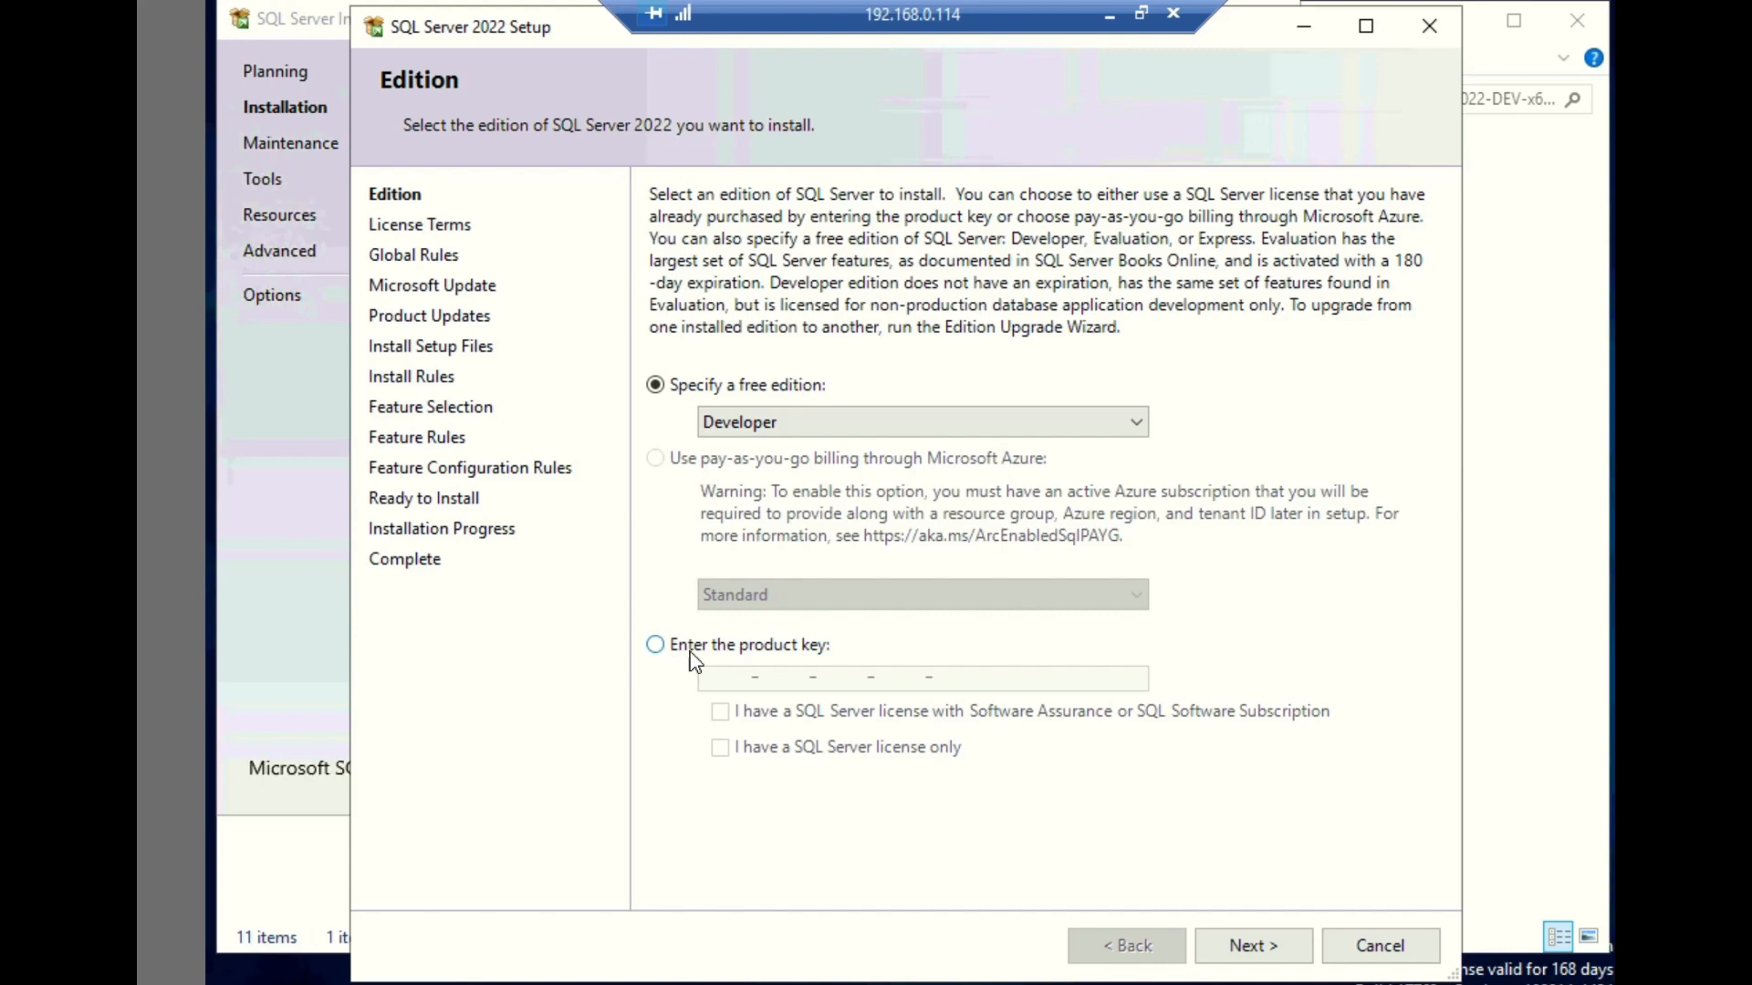
pyautogui.click(1250, 949)
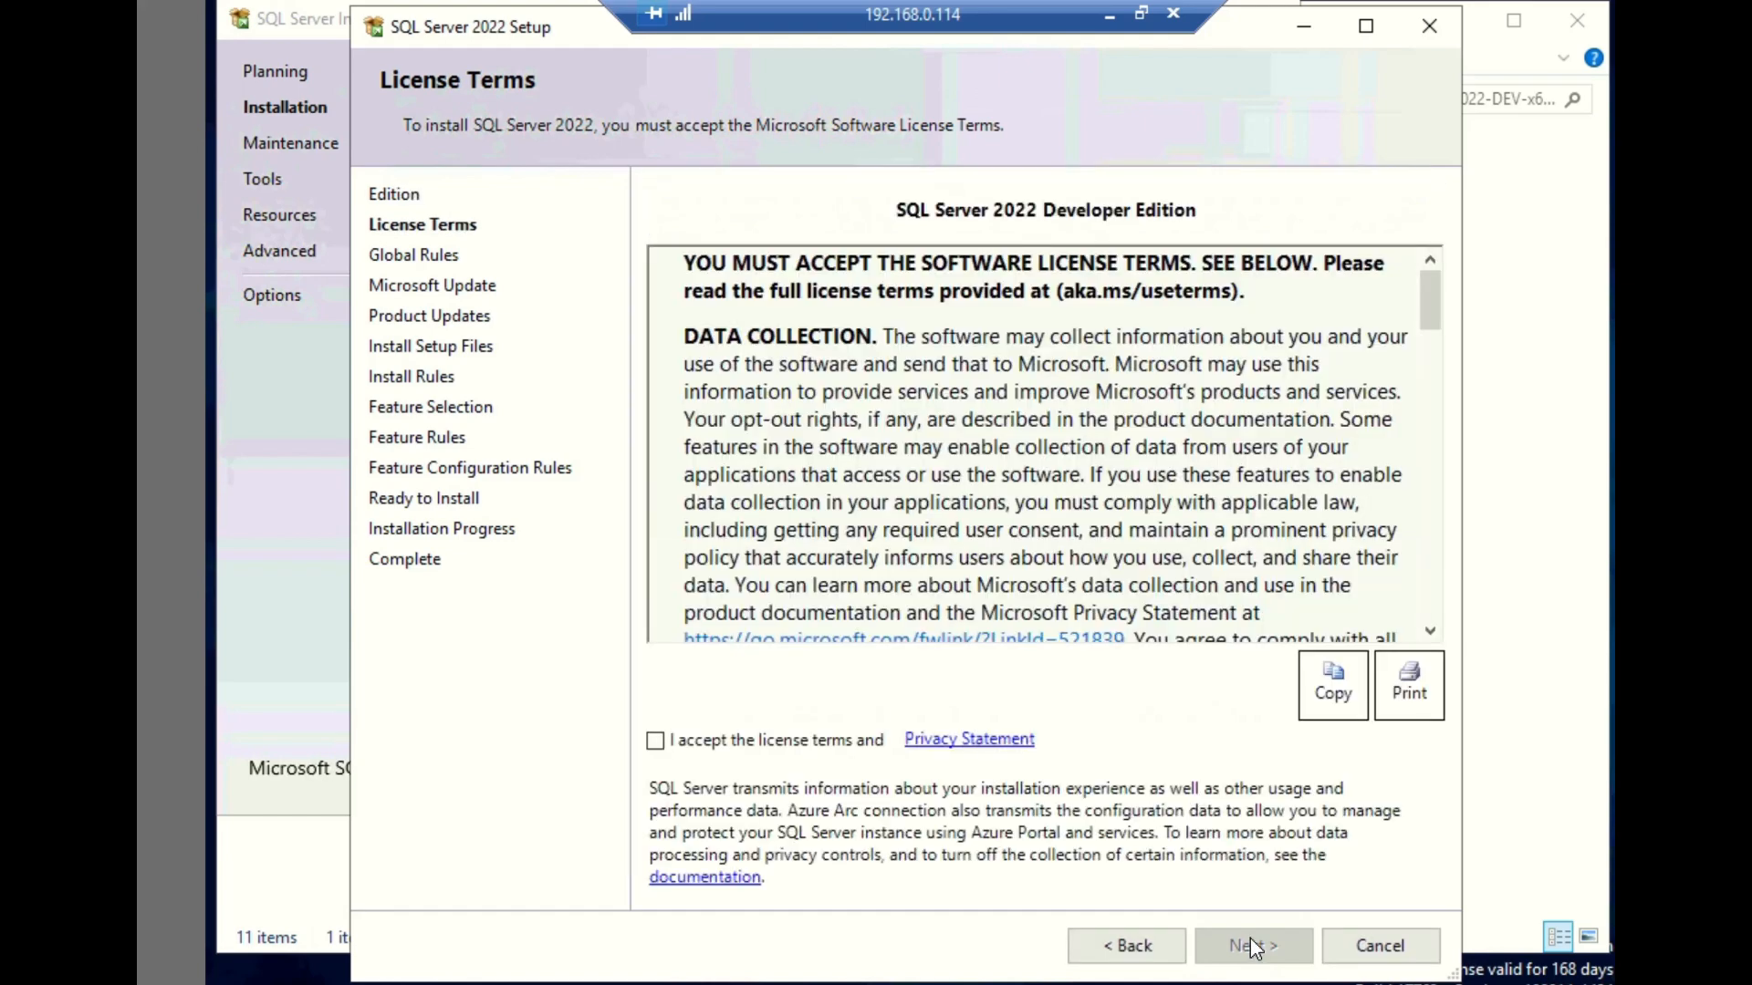
# - Accept the license terms and proceed to feature selection without using Microsoft Update to check for updates
pyautogui.click(654, 741)
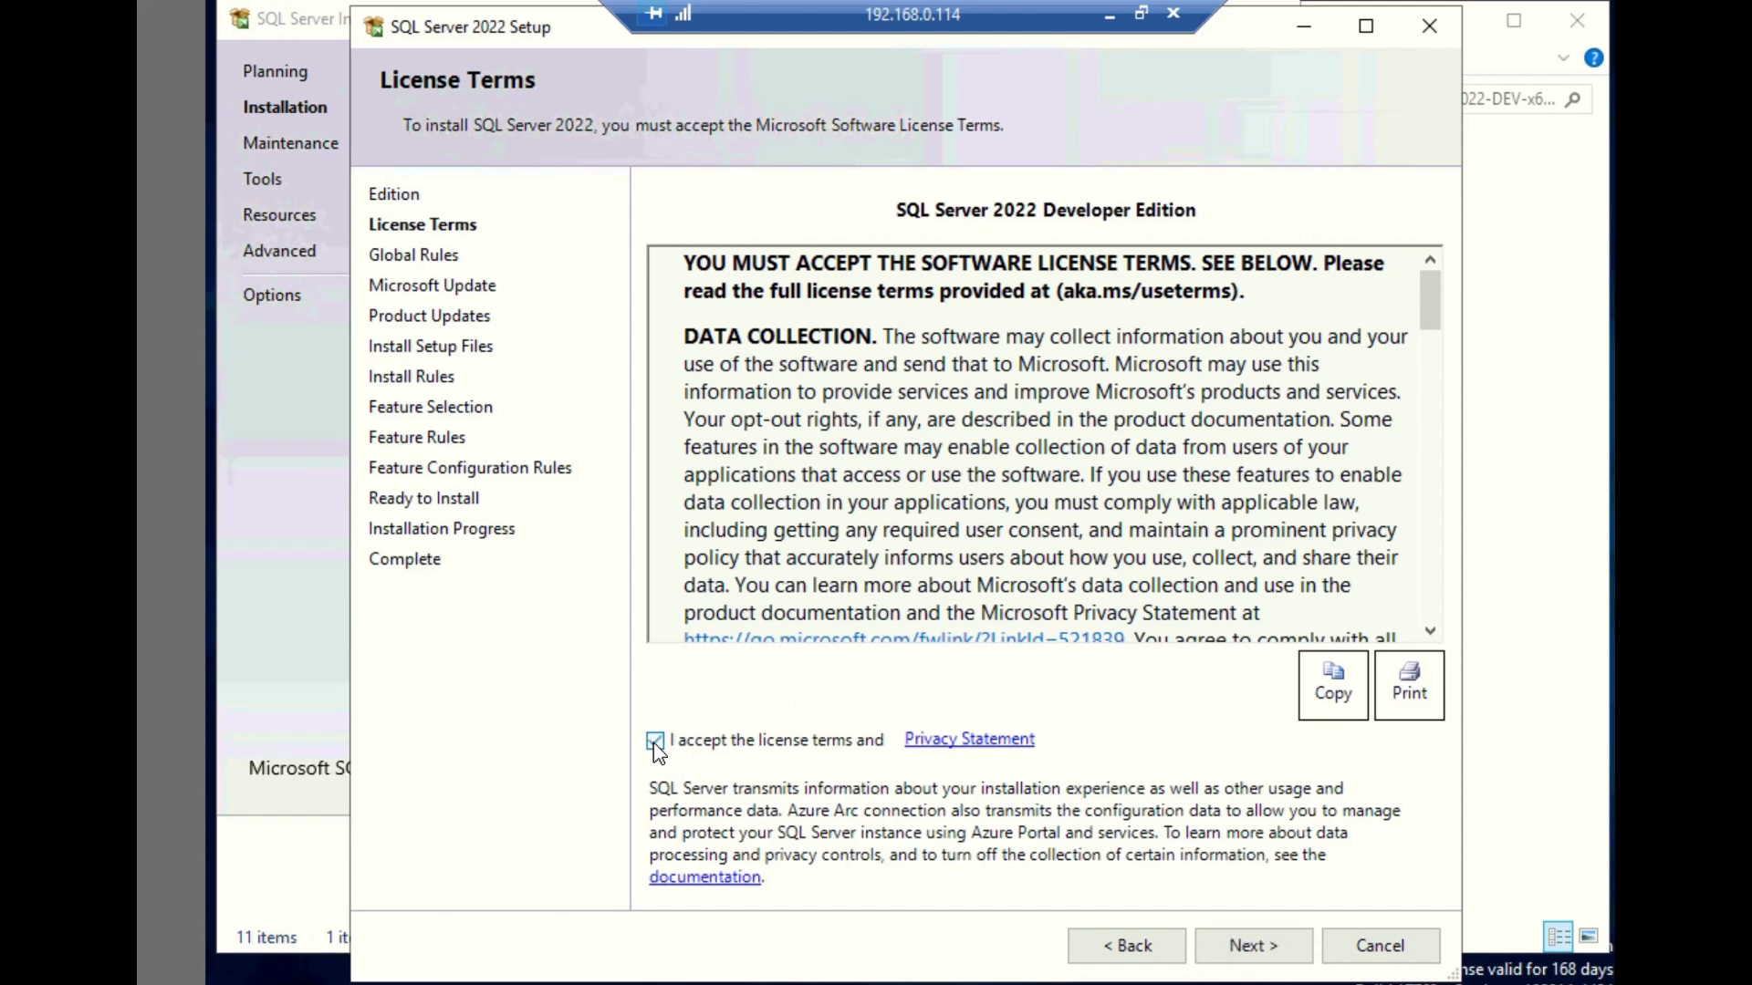
pyautogui.click(1253, 946)
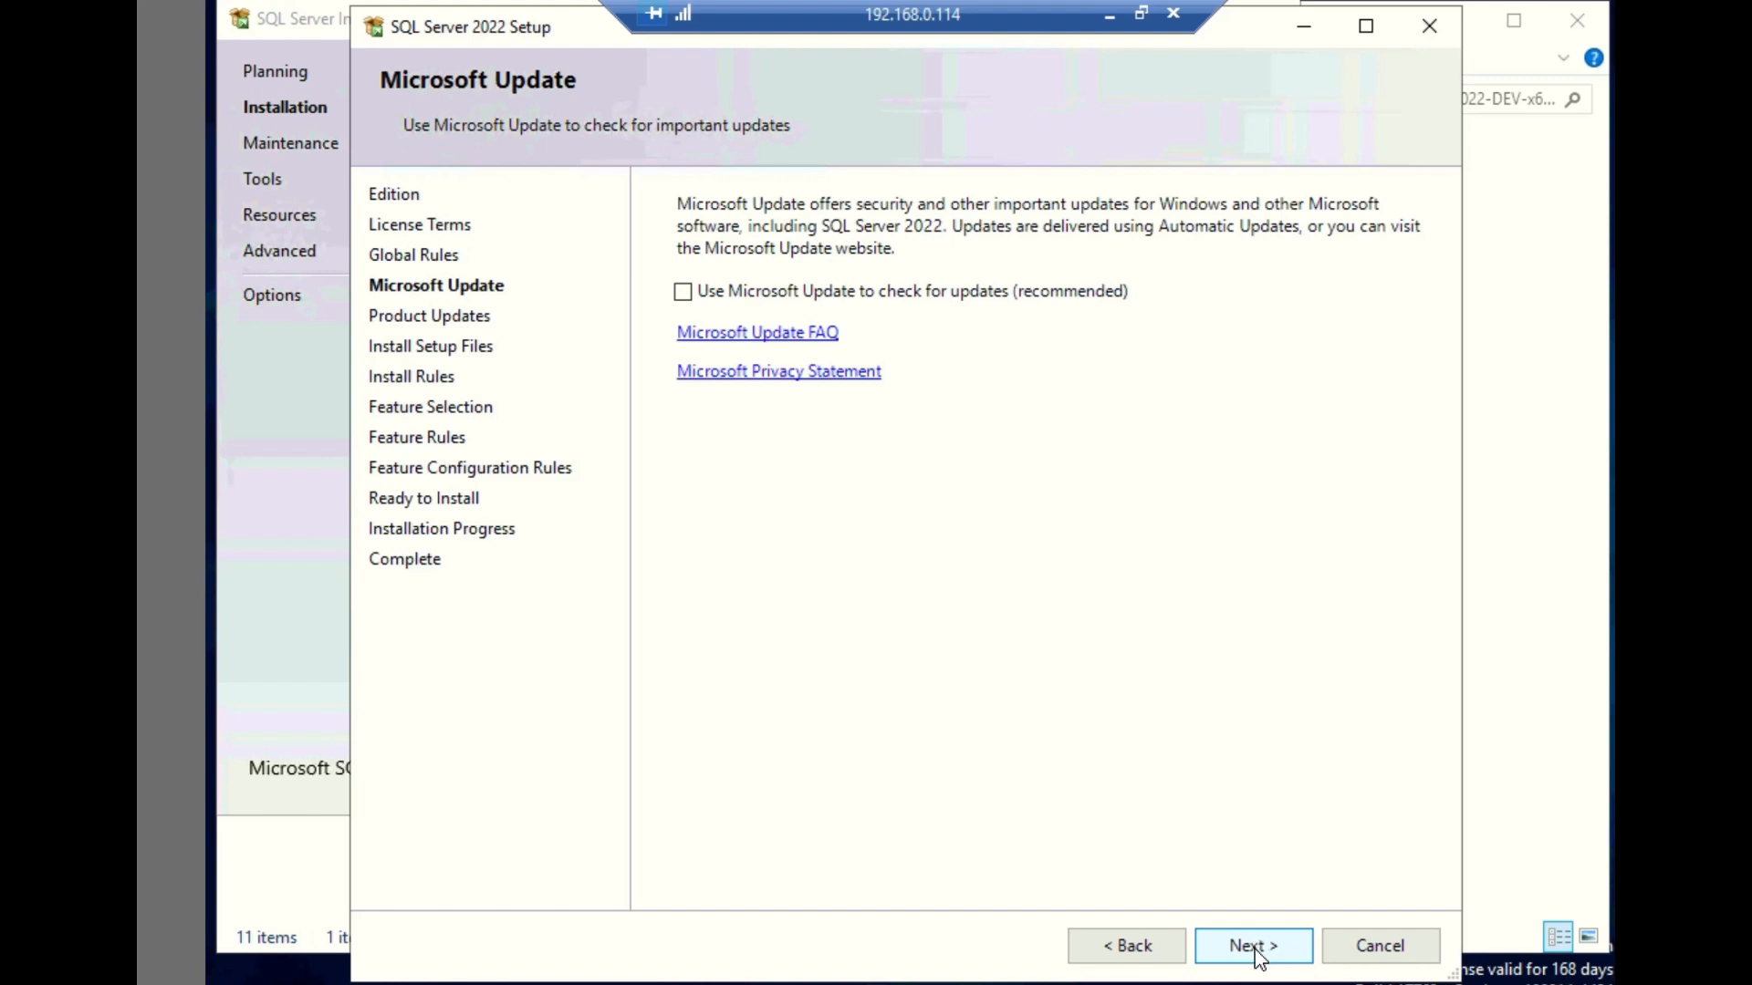
pyautogui.click(1255, 948)
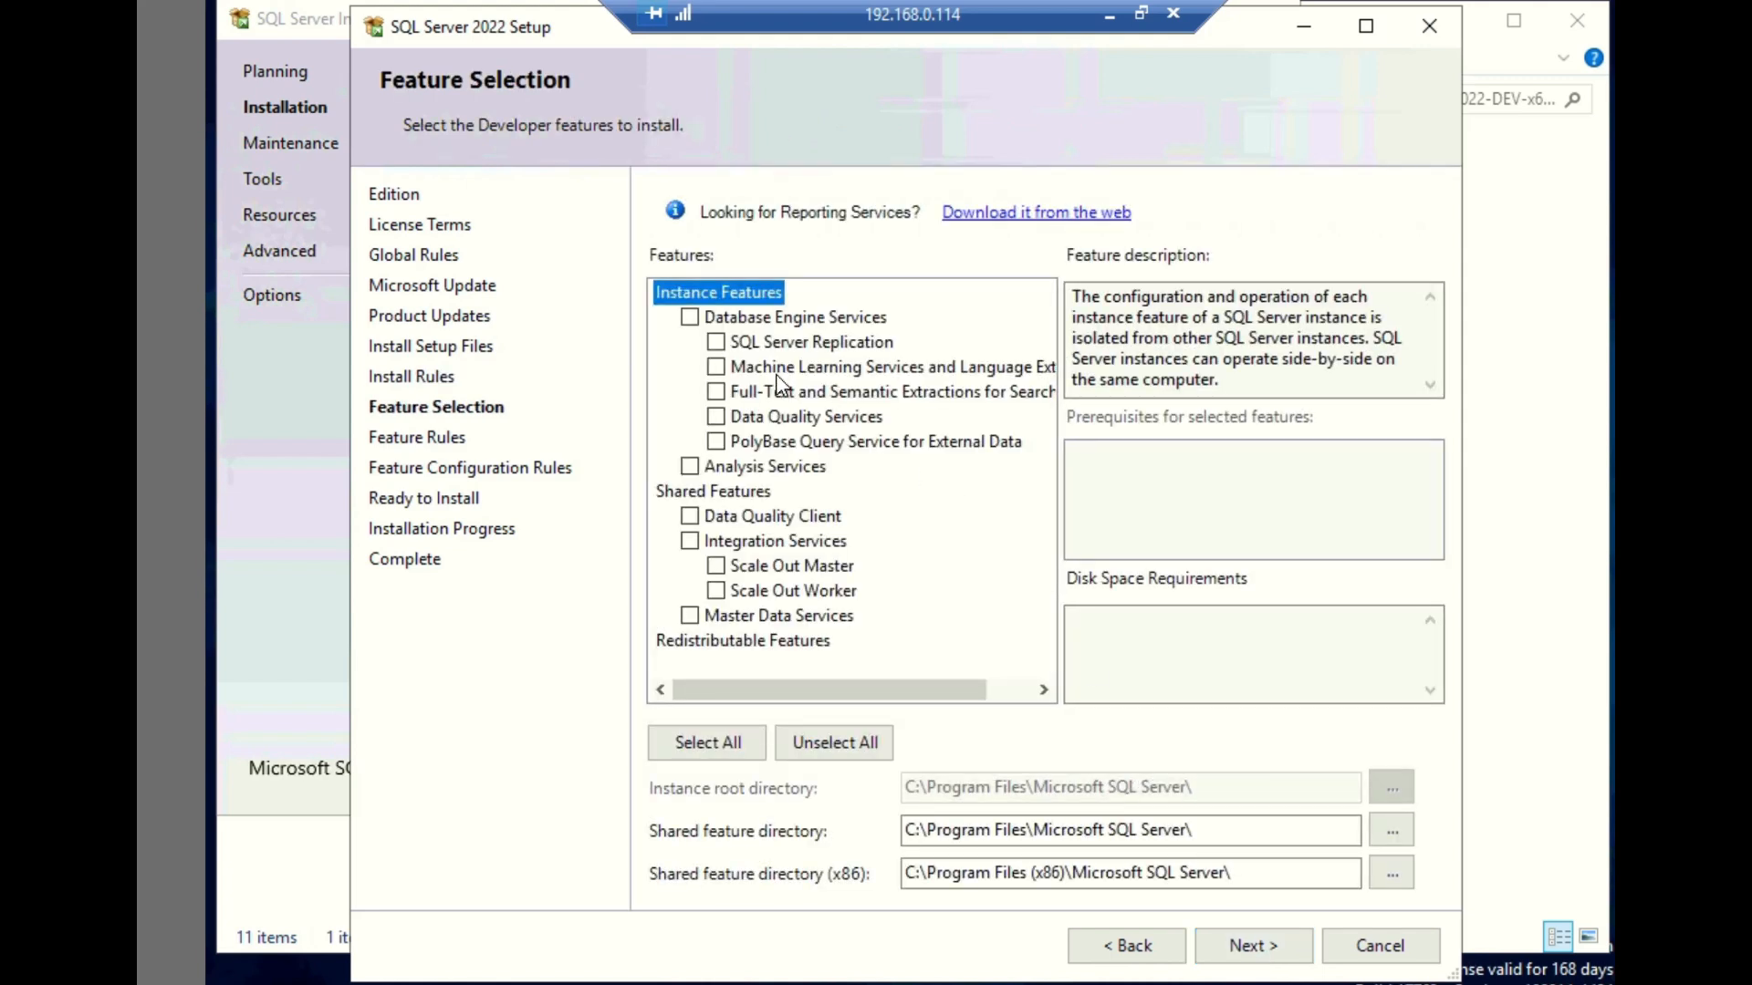
# - Select Database Engine Services and Full-Text and Semantic Extractions for Search, and set the instance root directory to E:\Microsoft SQL Server\
pyautogui.click(689, 319)
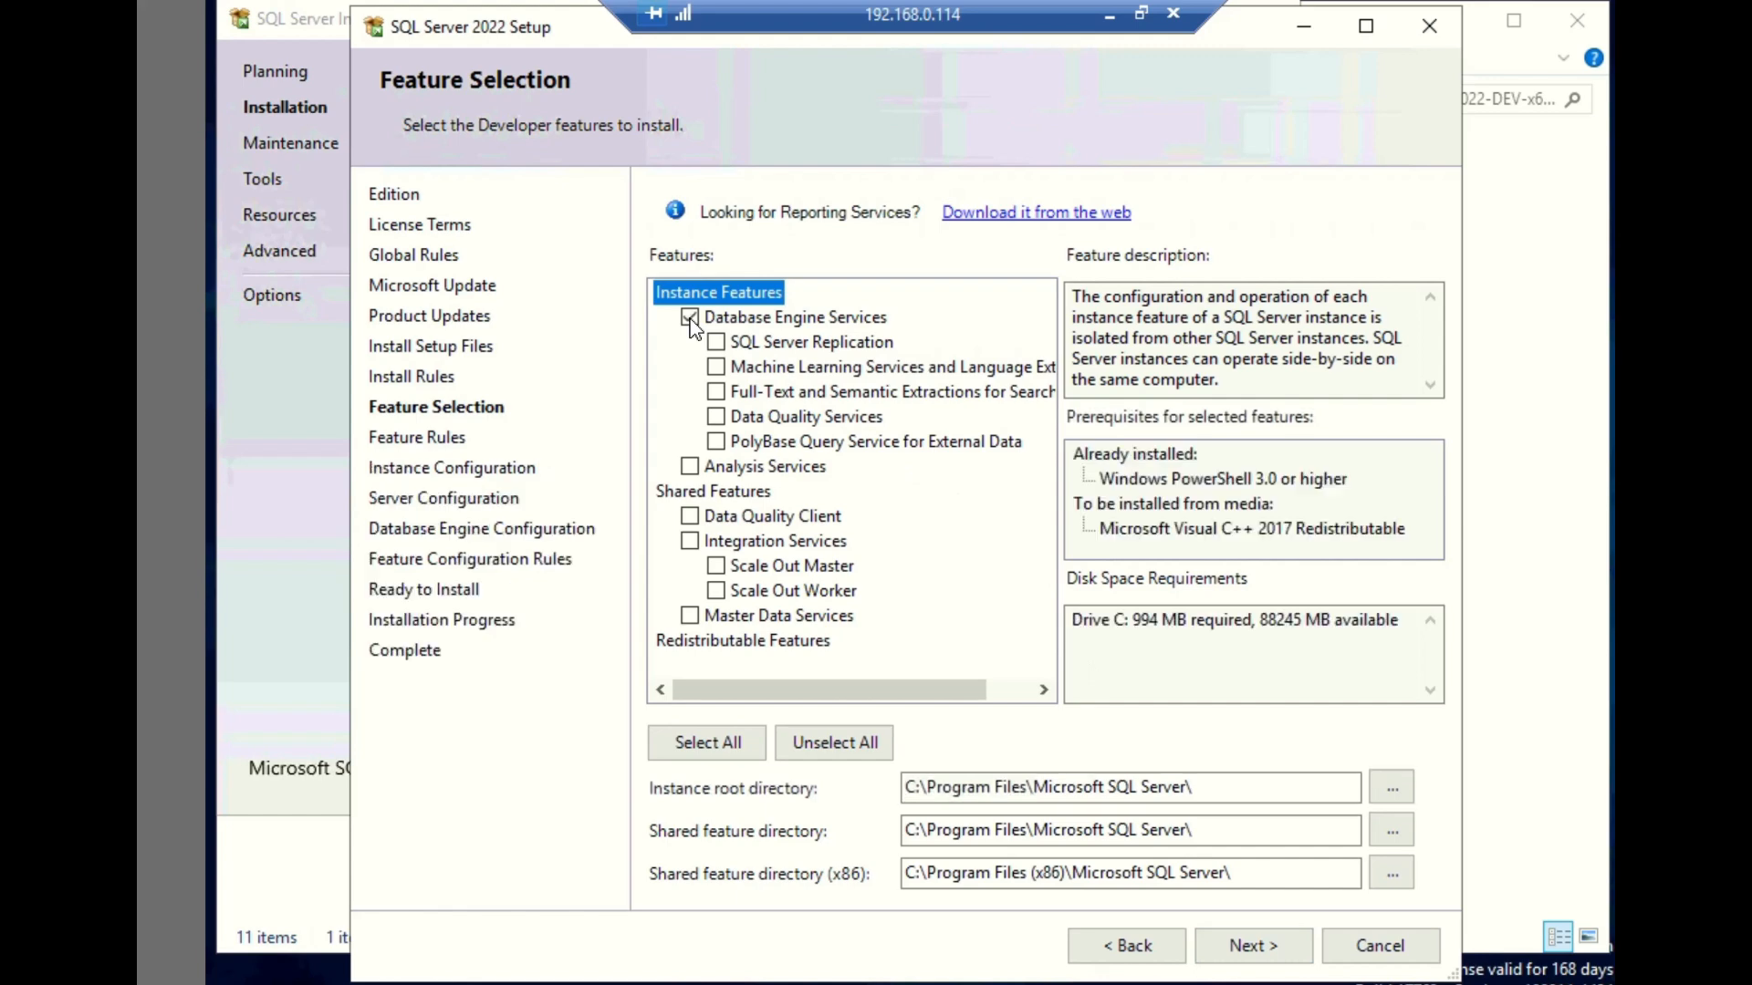
pyautogui.click(717, 393)
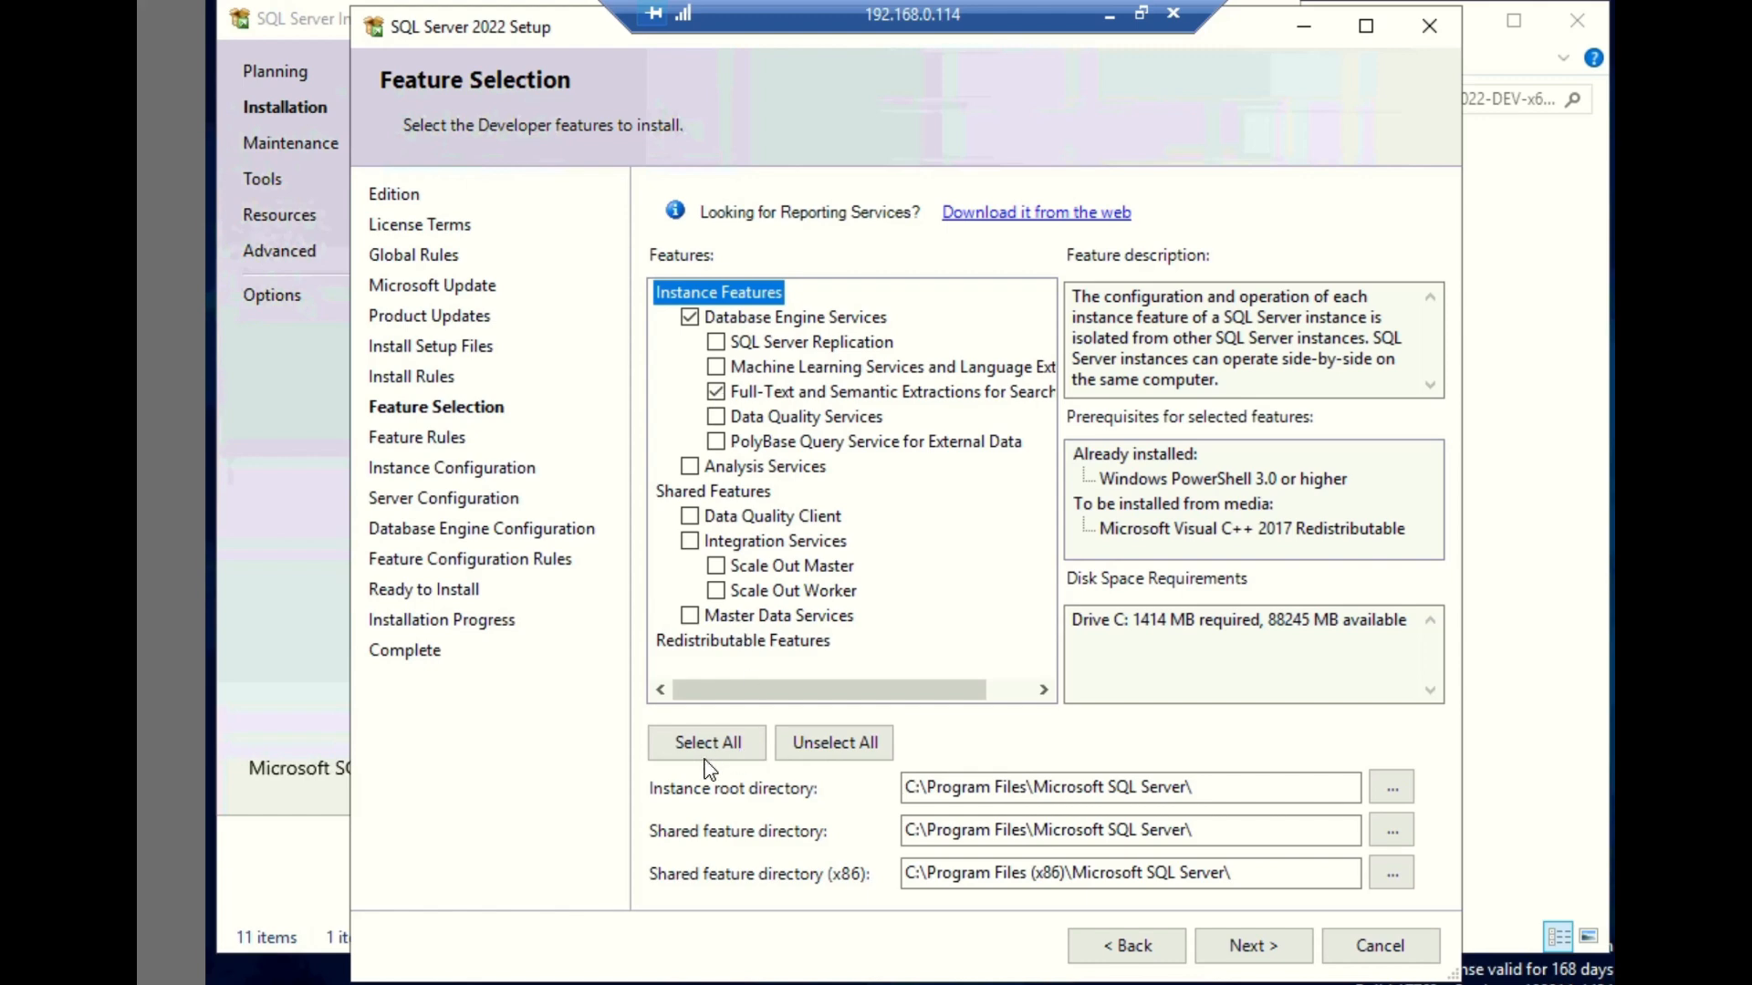
pyautogui.click(1028, 788)
pyautogui.press('BackSpace')
pyautogui.press('BackSpace')
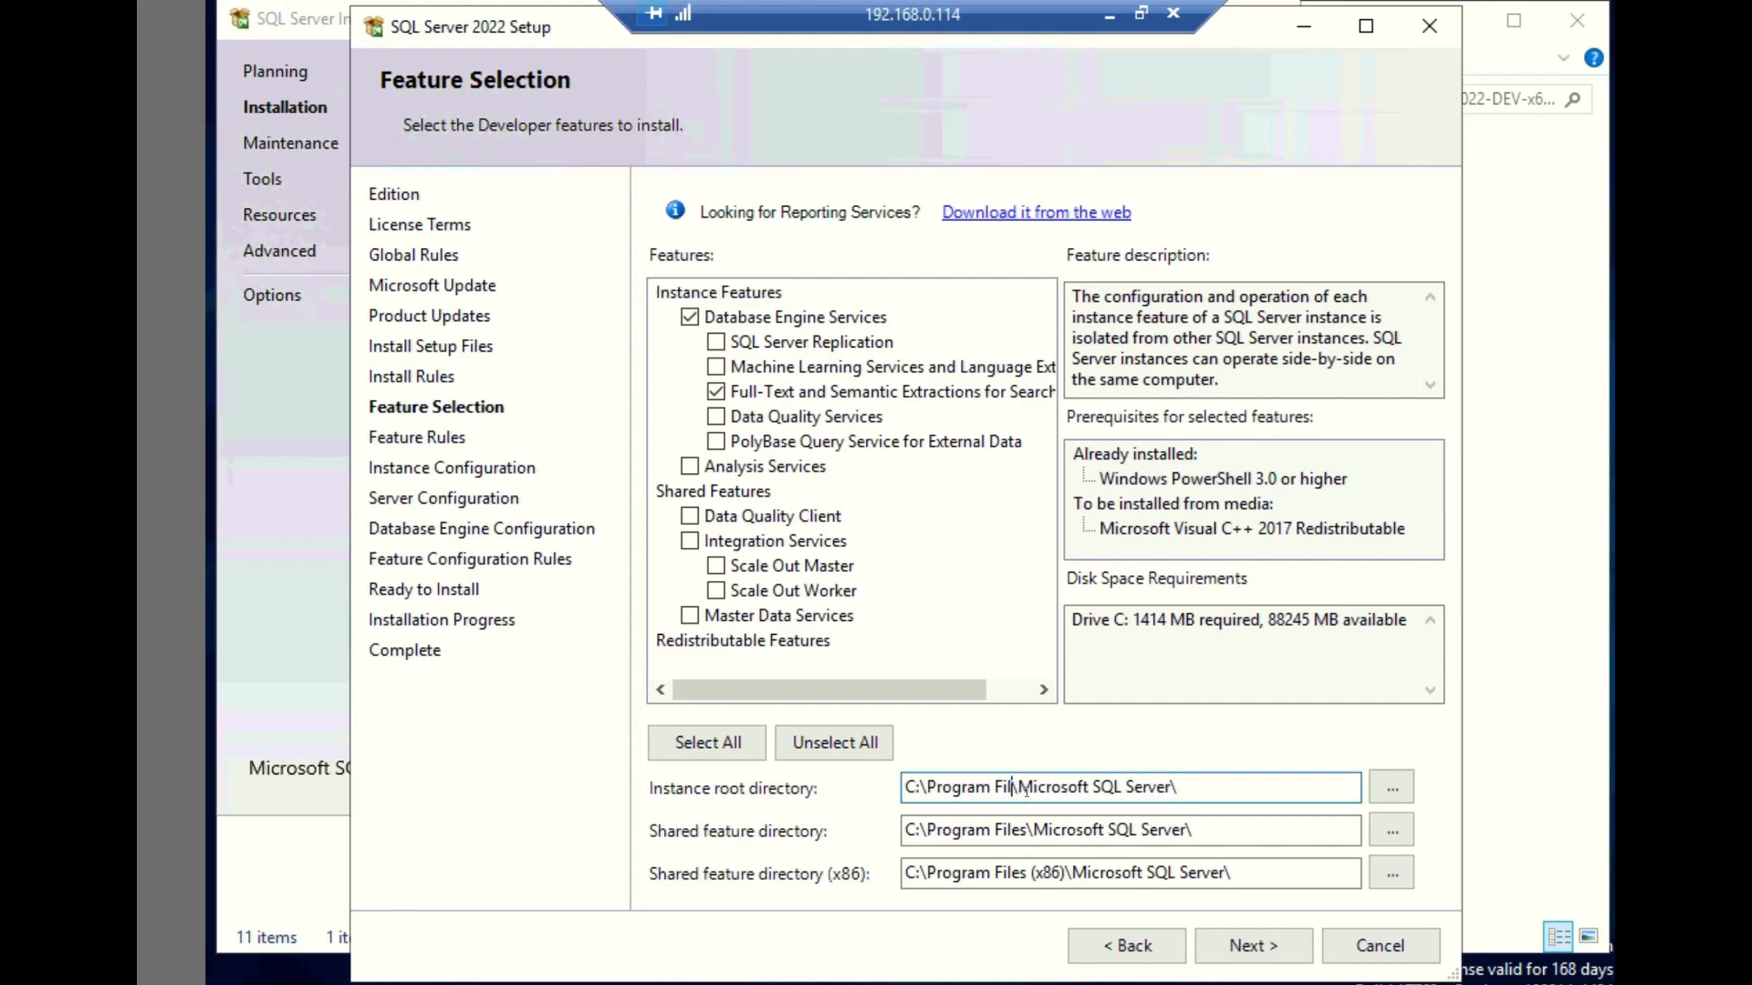
pyautogui.press('BackSpace')
pyautogui.press('BackSpace')
pyautogui.press('BackSpace')
pyautogui.press('BackSpace')
pyautogui.press('BackSpace')
pyautogui.press('BackSpace')
pyautogui.press('BackSpace')
pyautogui.press('BackSpace')
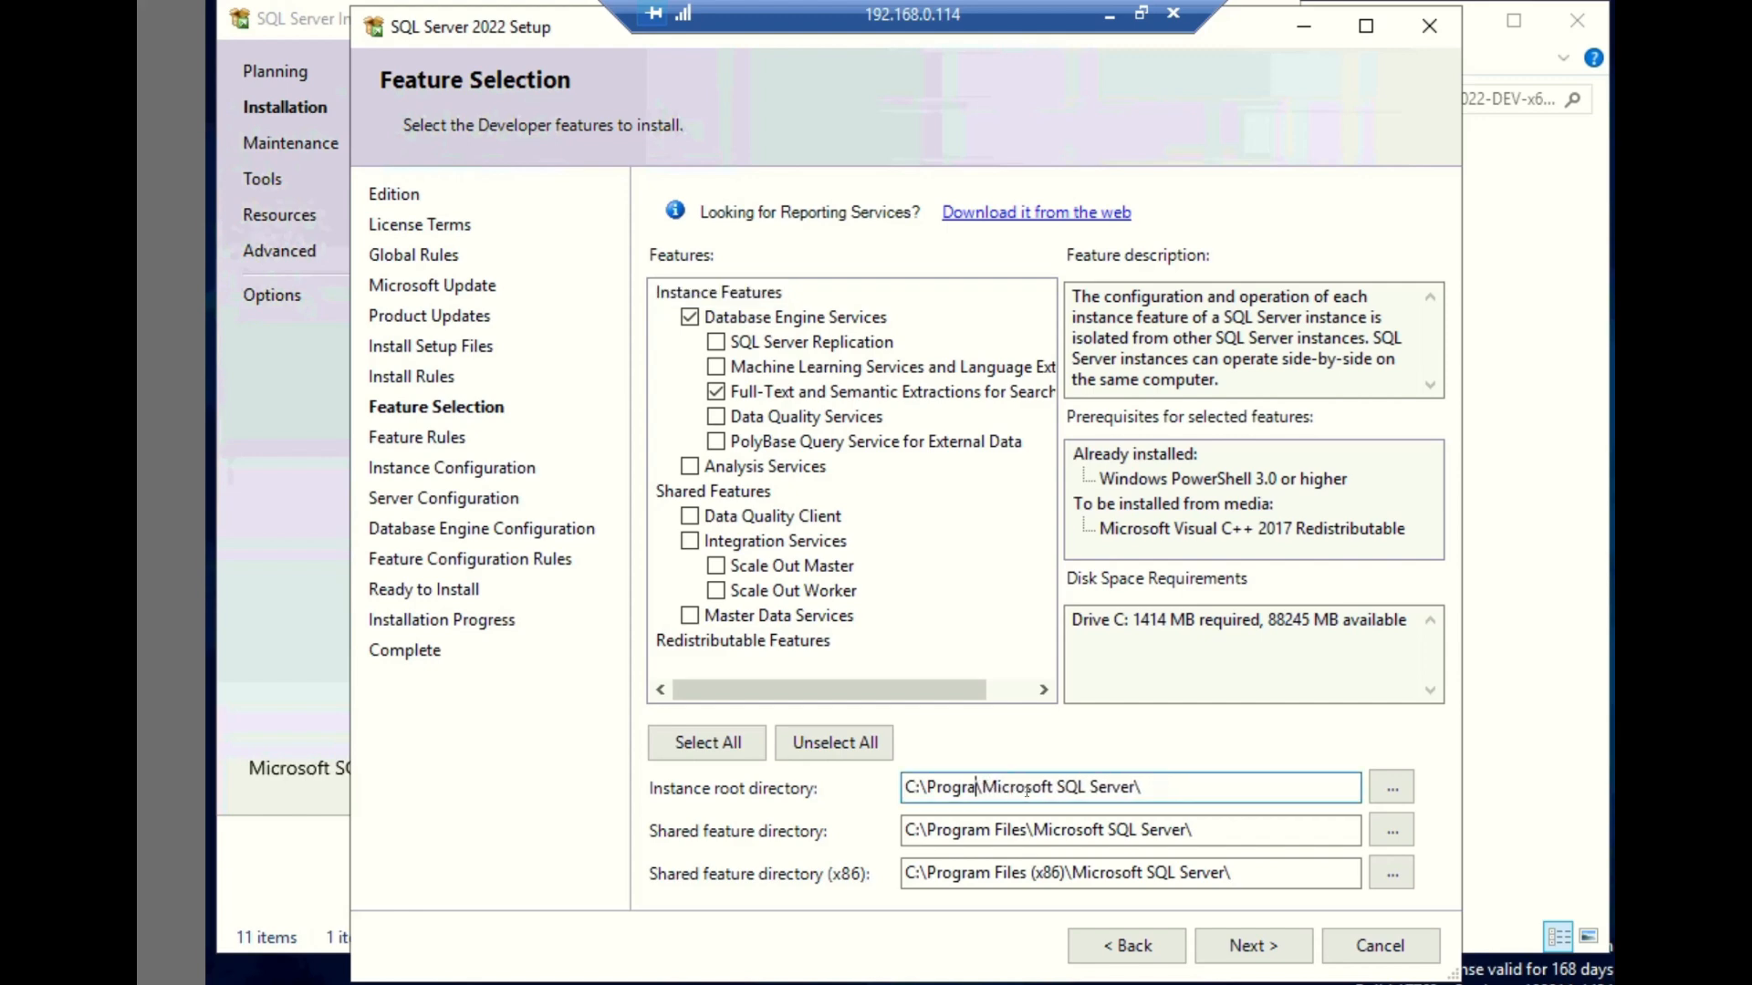
pyautogui.press('BackSpace')
pyautogui.press('BackSpace')
pyautogui.press('BackSpace')
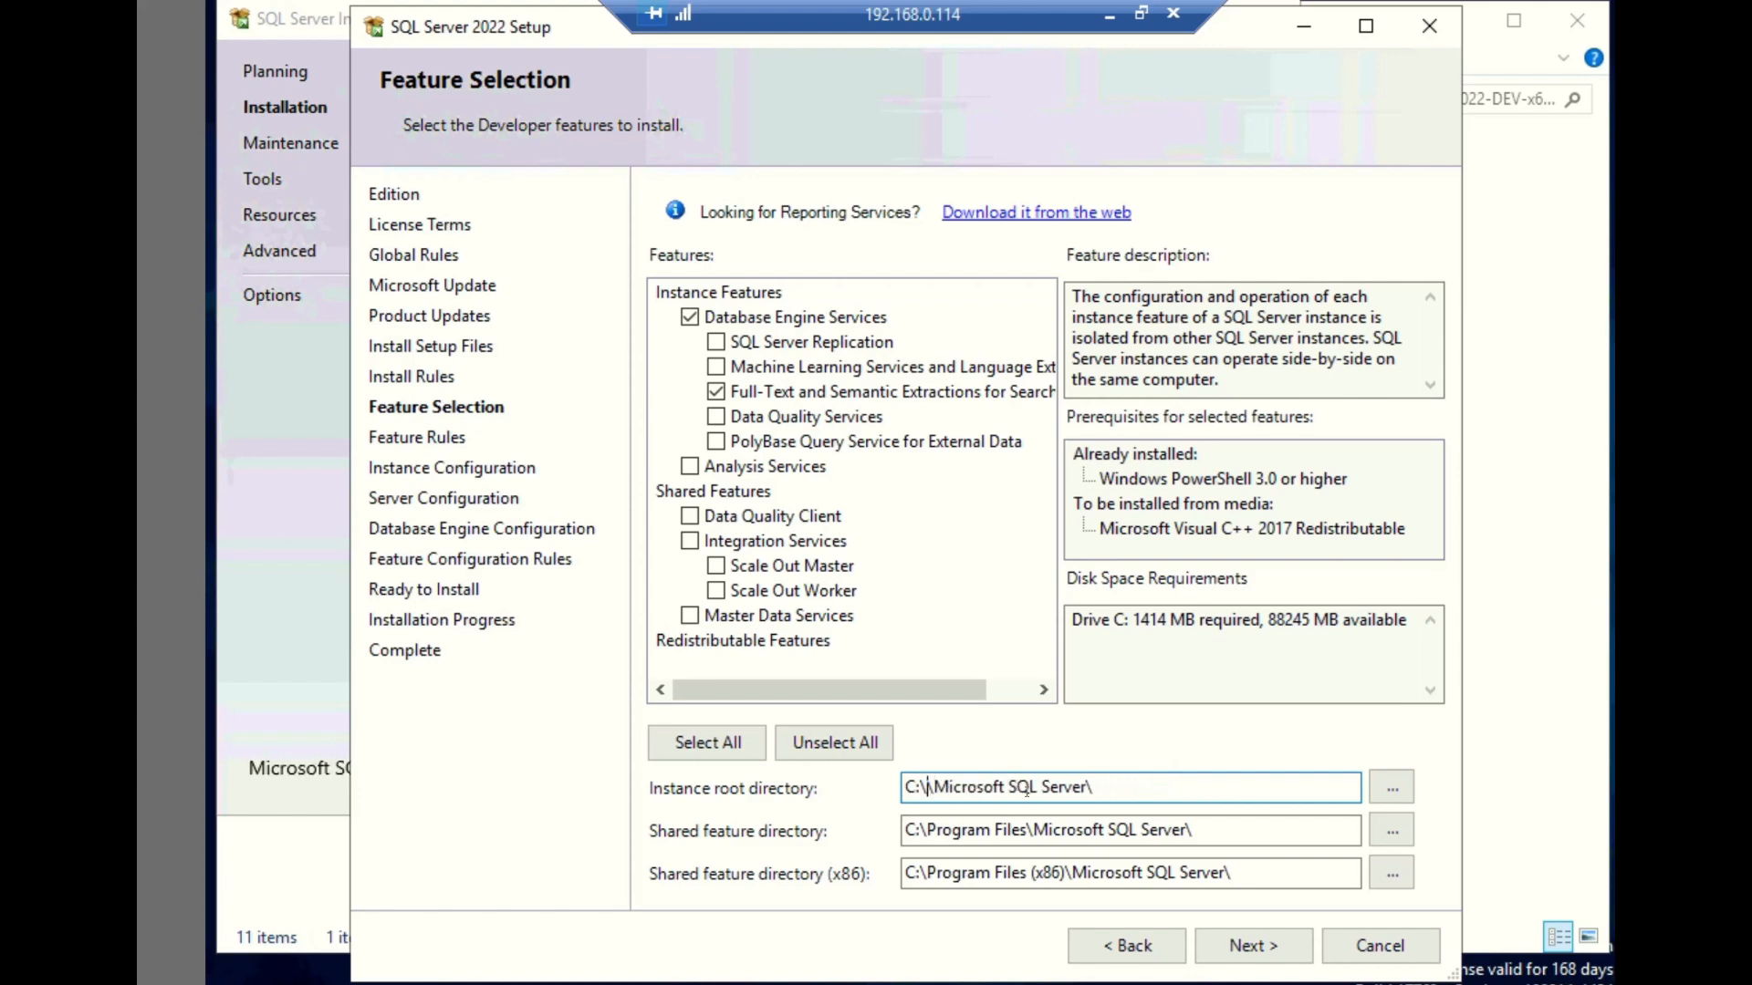
pyautogui.press('BackSpace')
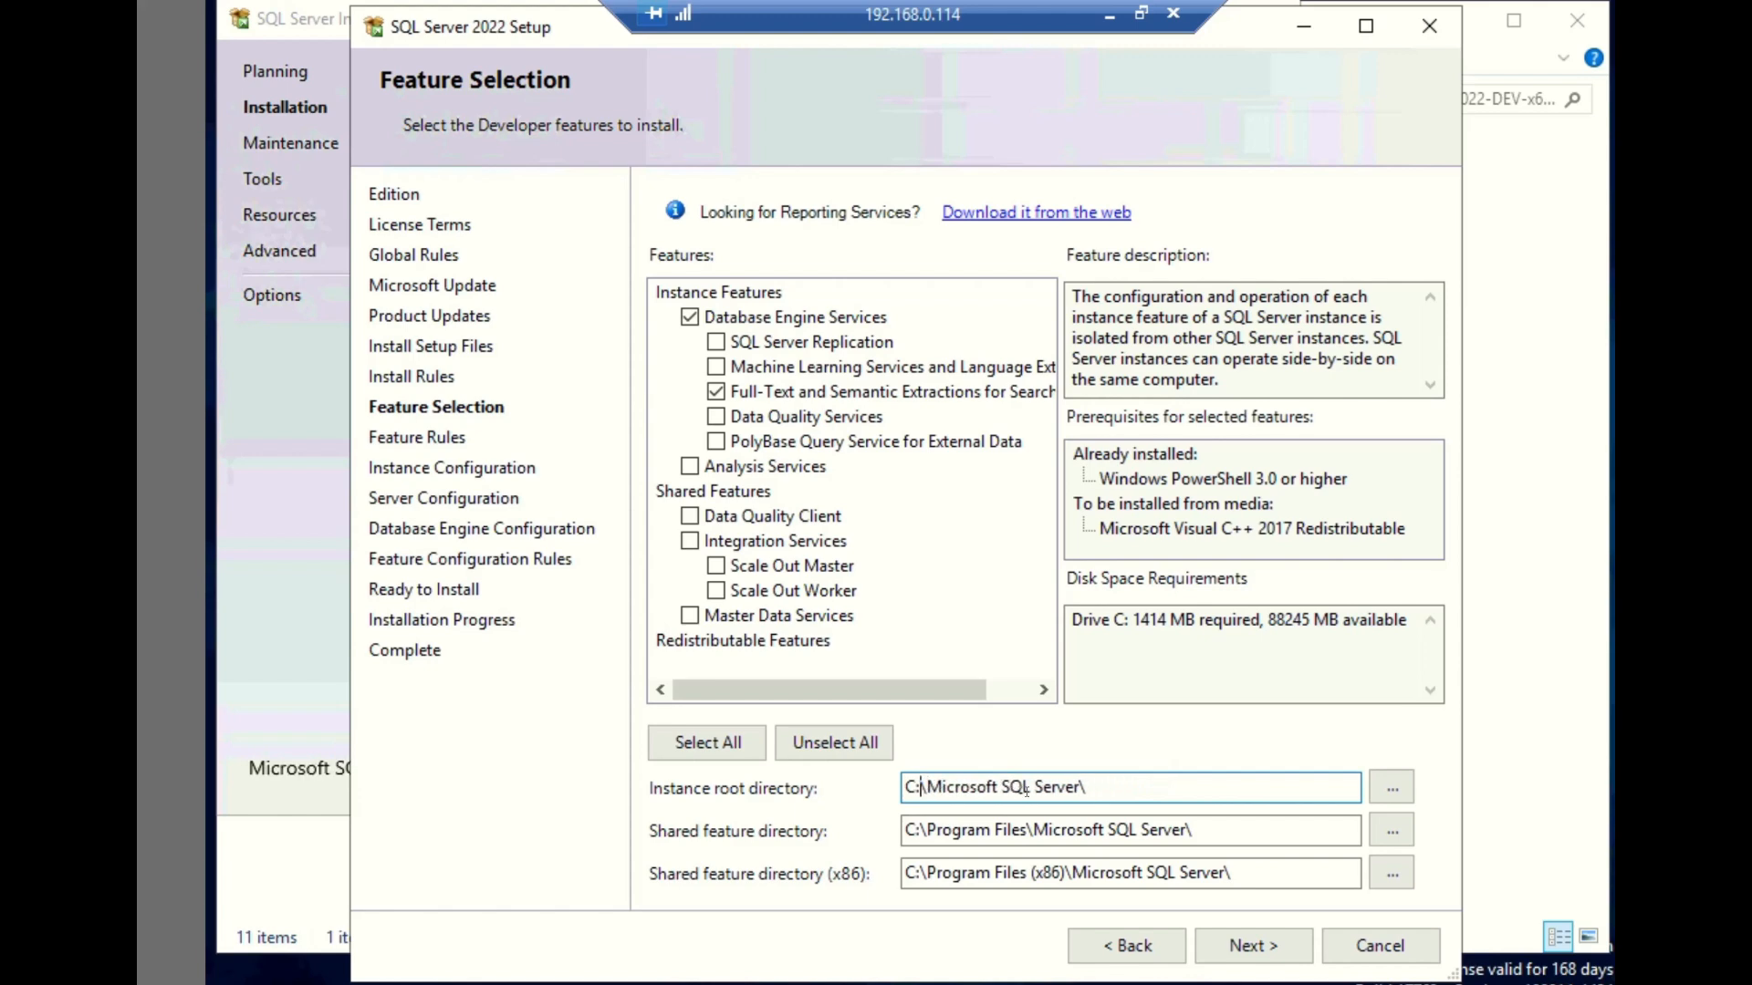
pyautogui.press('BackSpace')
pyautogui.press('BackSpace')
pyautogui.write('E')
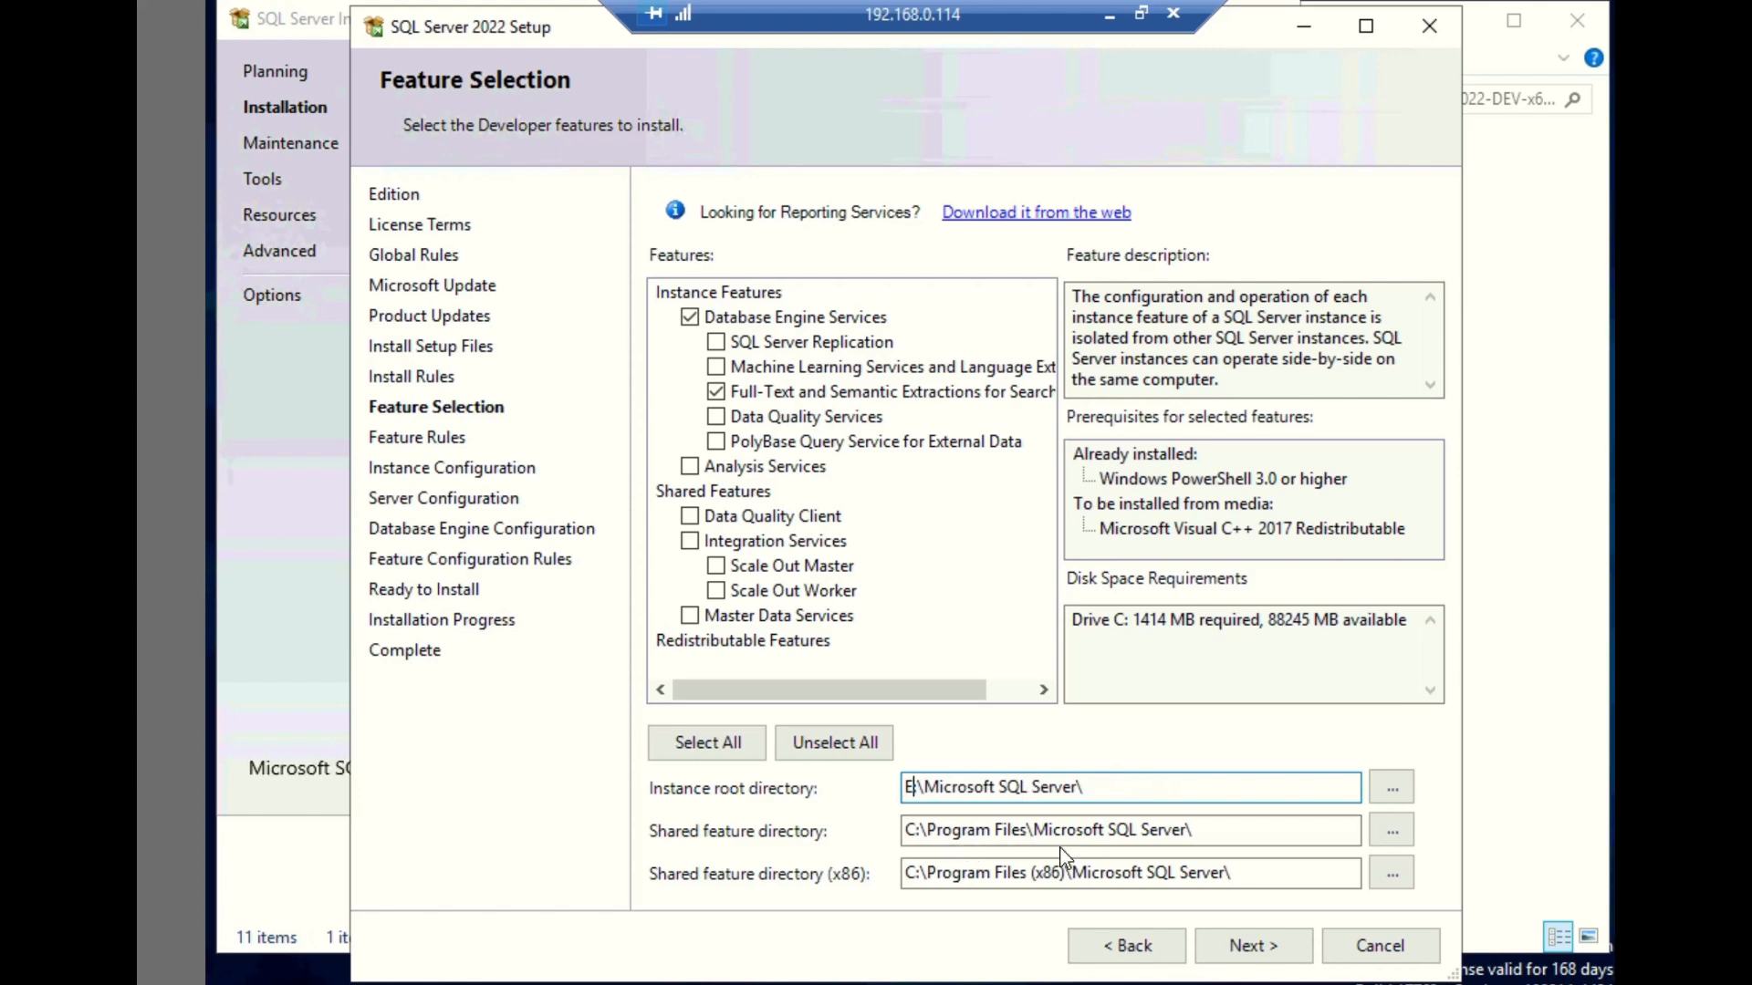
pyautogui.write(':')
# - Set the shared feature directory to E:\Microsoft SQL Server\ and continue to the instance configuration
pyautogui.click(1030, 830)
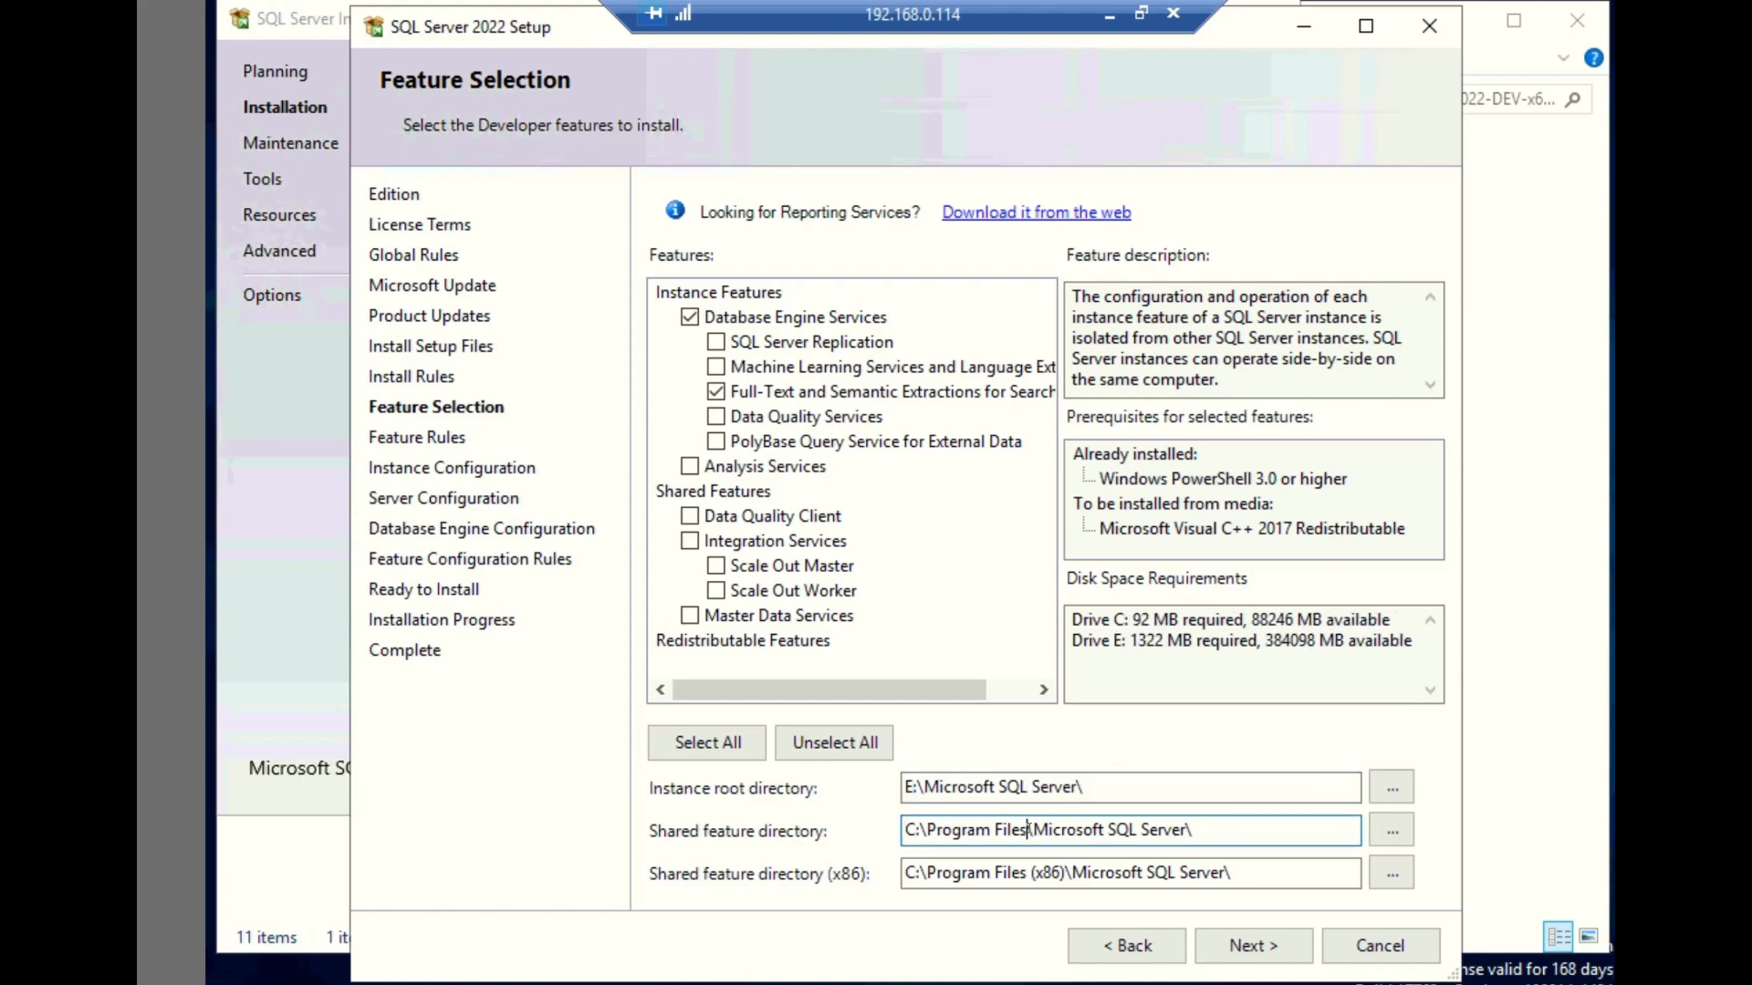
pyautogui.press('BackSpace')
pyautogui.press('BackSpace')
pyautogui.press('BackSpace')
pyautogui.press('BackSpace')
pyautogui.press('BackSpace')
pyautogui.press('BackSpace')
pyautogui.press('BackSpace')
pyautogui.press('BackSpace')
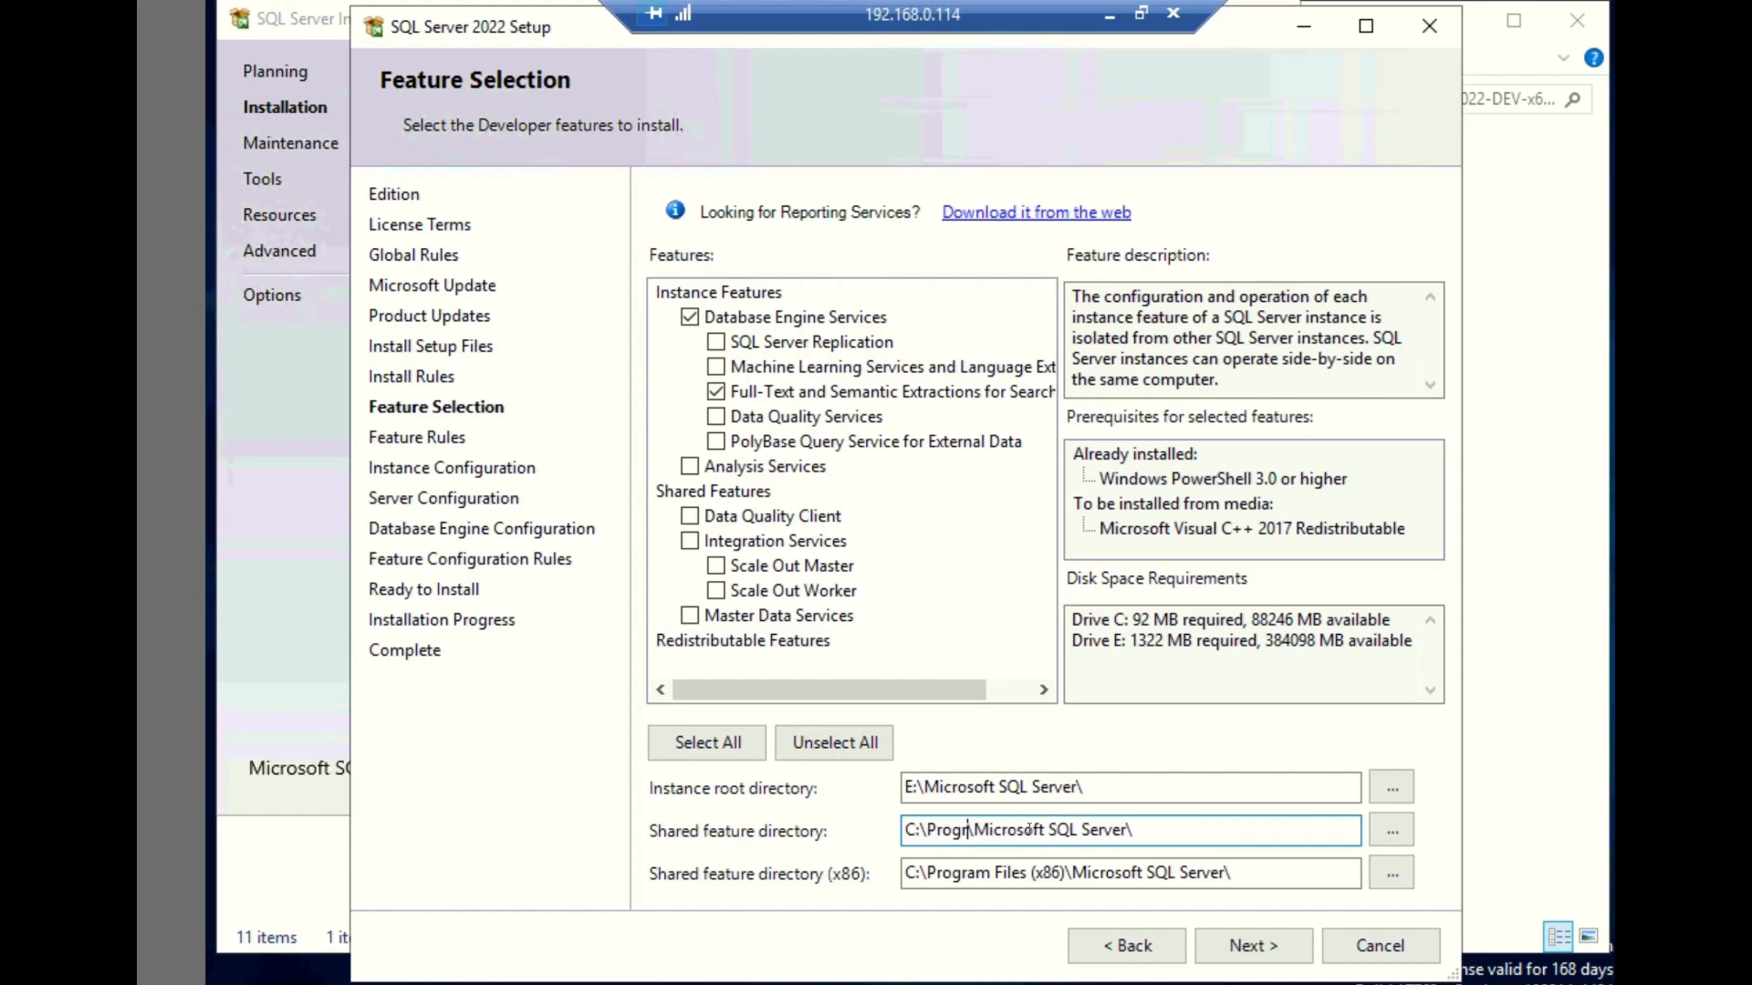
pyautogui.press('BackSpace')
pyautogui.press('BackSpace')
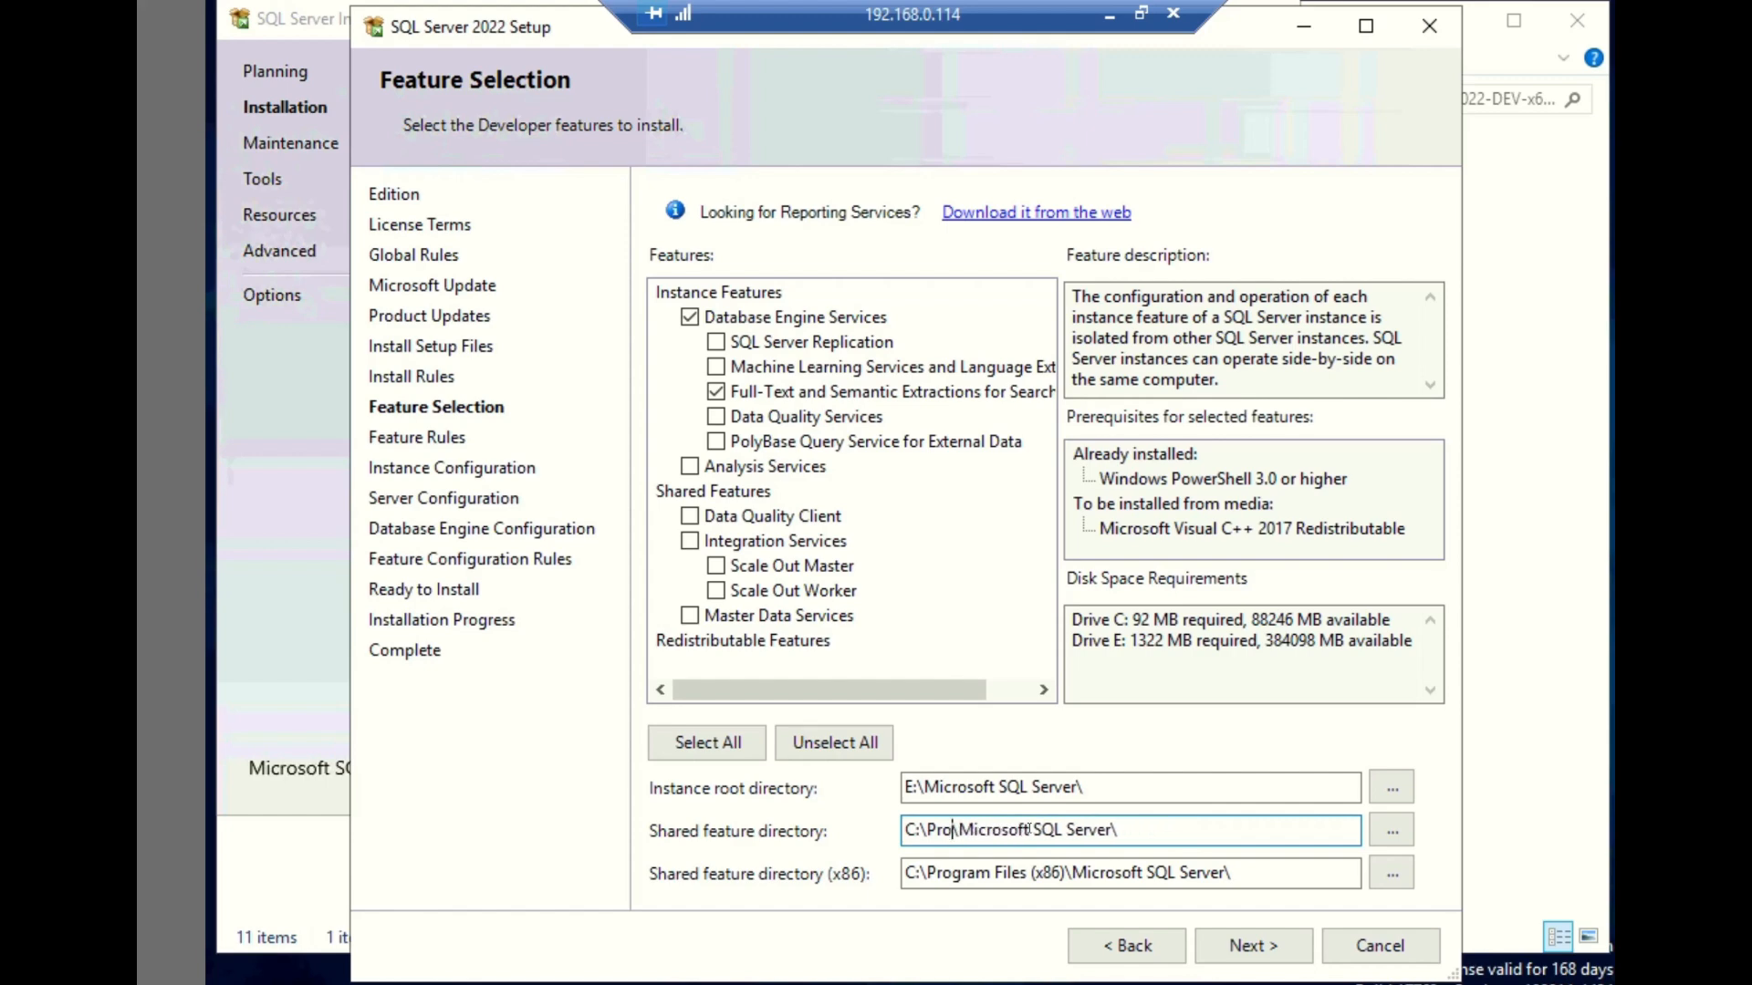
pyautogui.press('BackSpace')
pyautogui.press('BackSpace')
pyautogui.press('BackSpace')
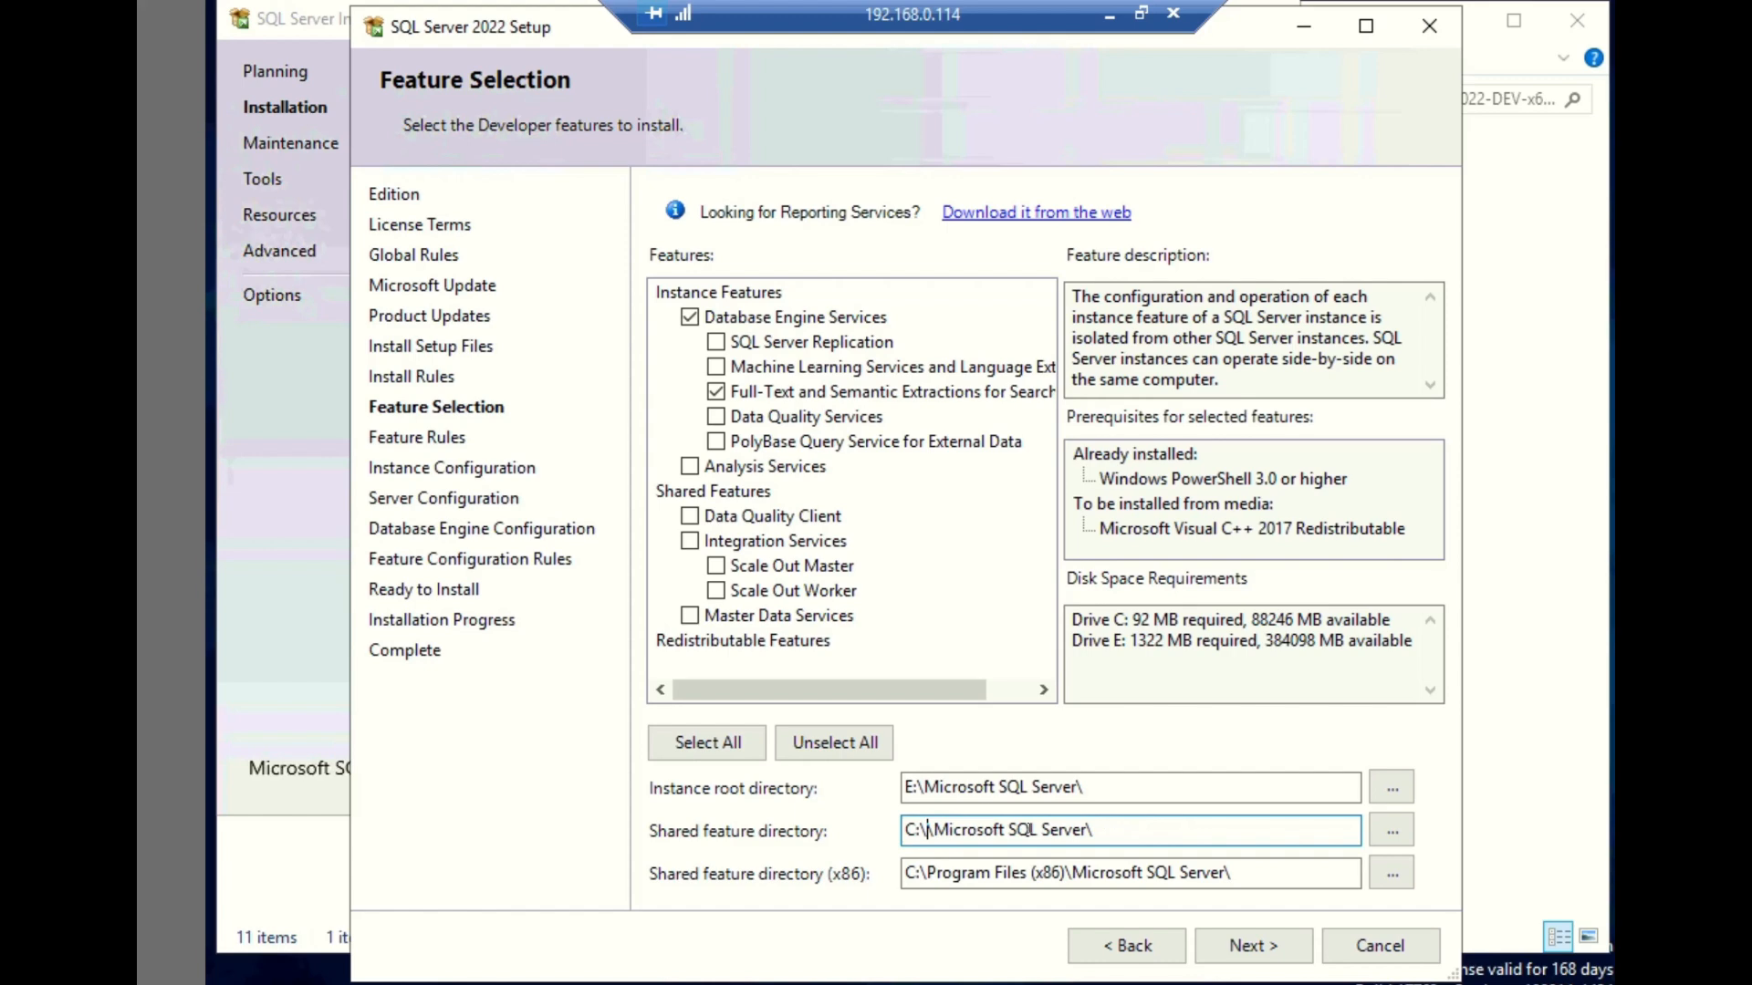
pyautogui.press('BackSpace')
pyautogui.press('BackSpace')
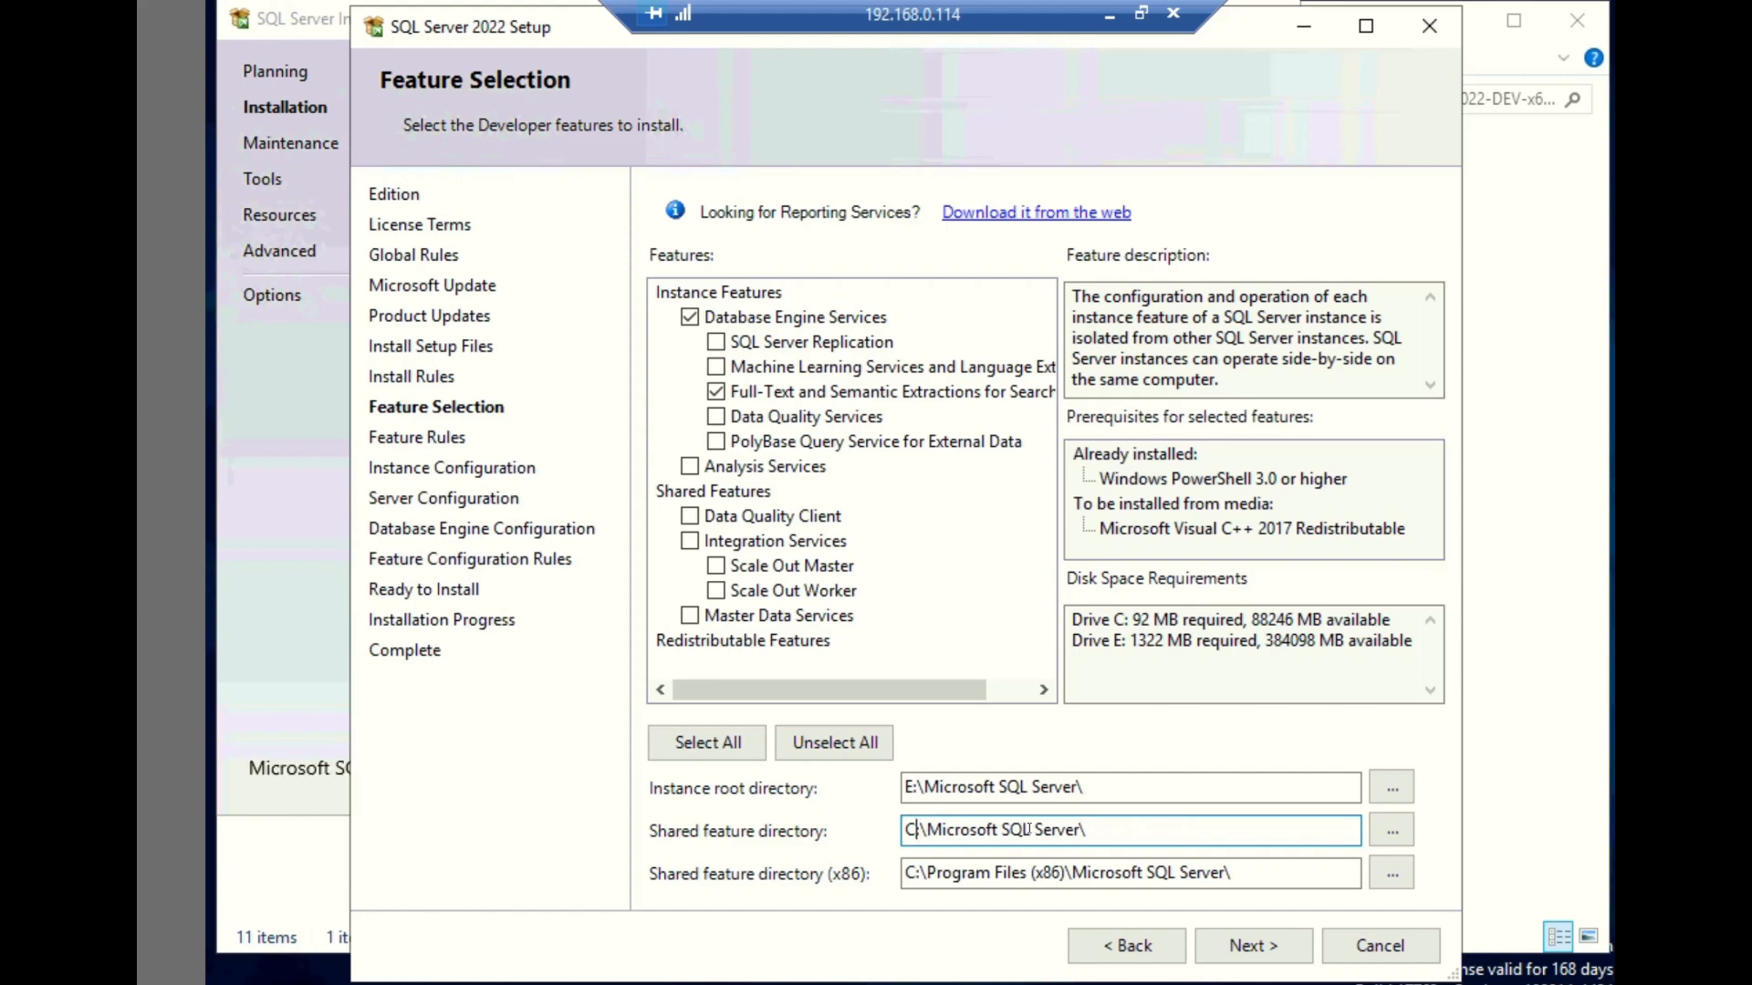
pyautogui.press('BackSpace')
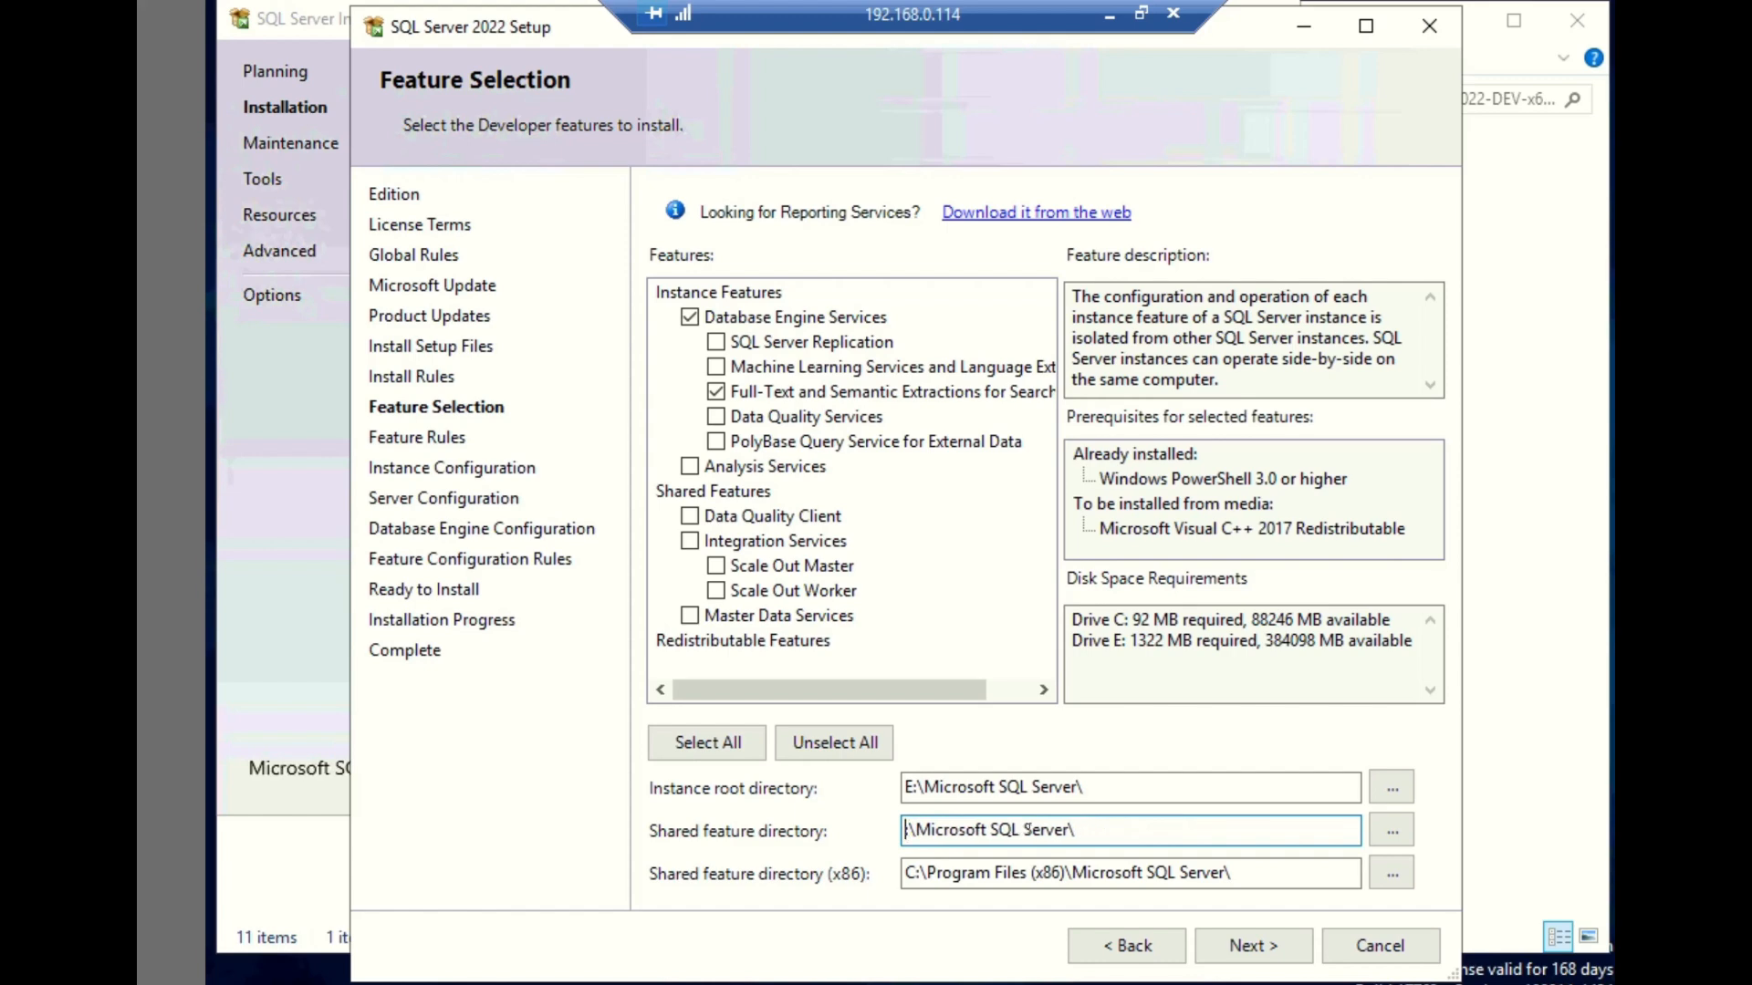
pyautogui.write('E')
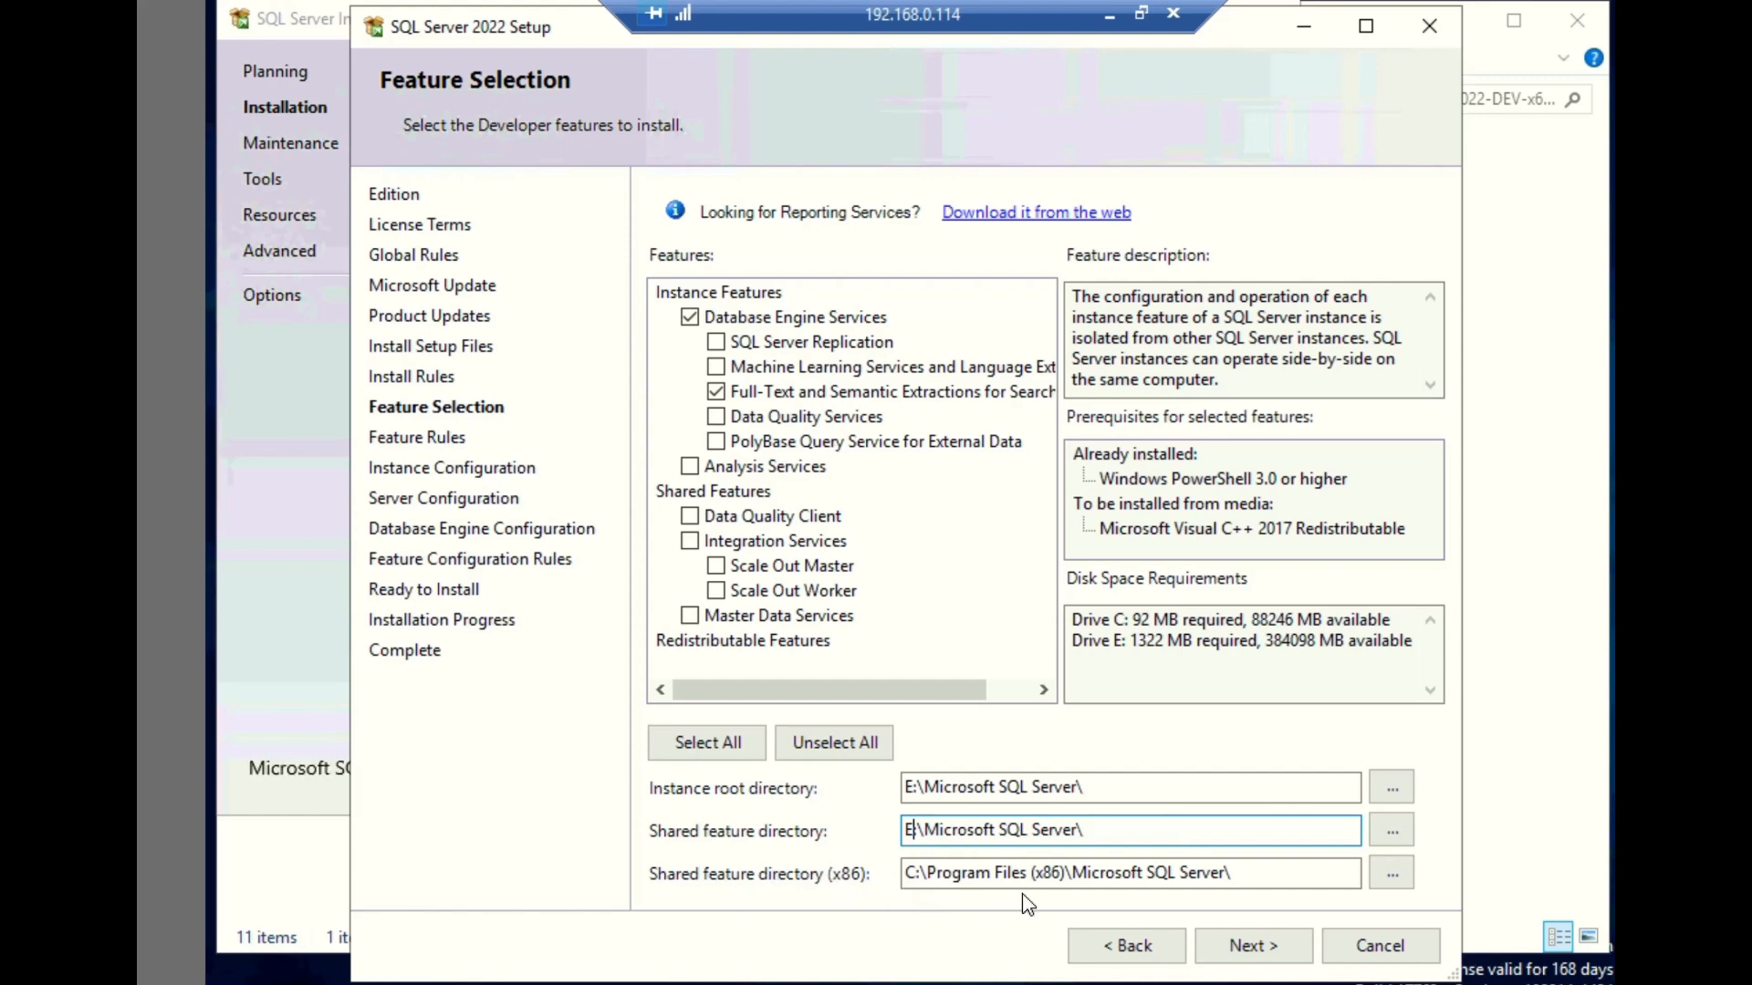
pyautogui.click(1247, 944)
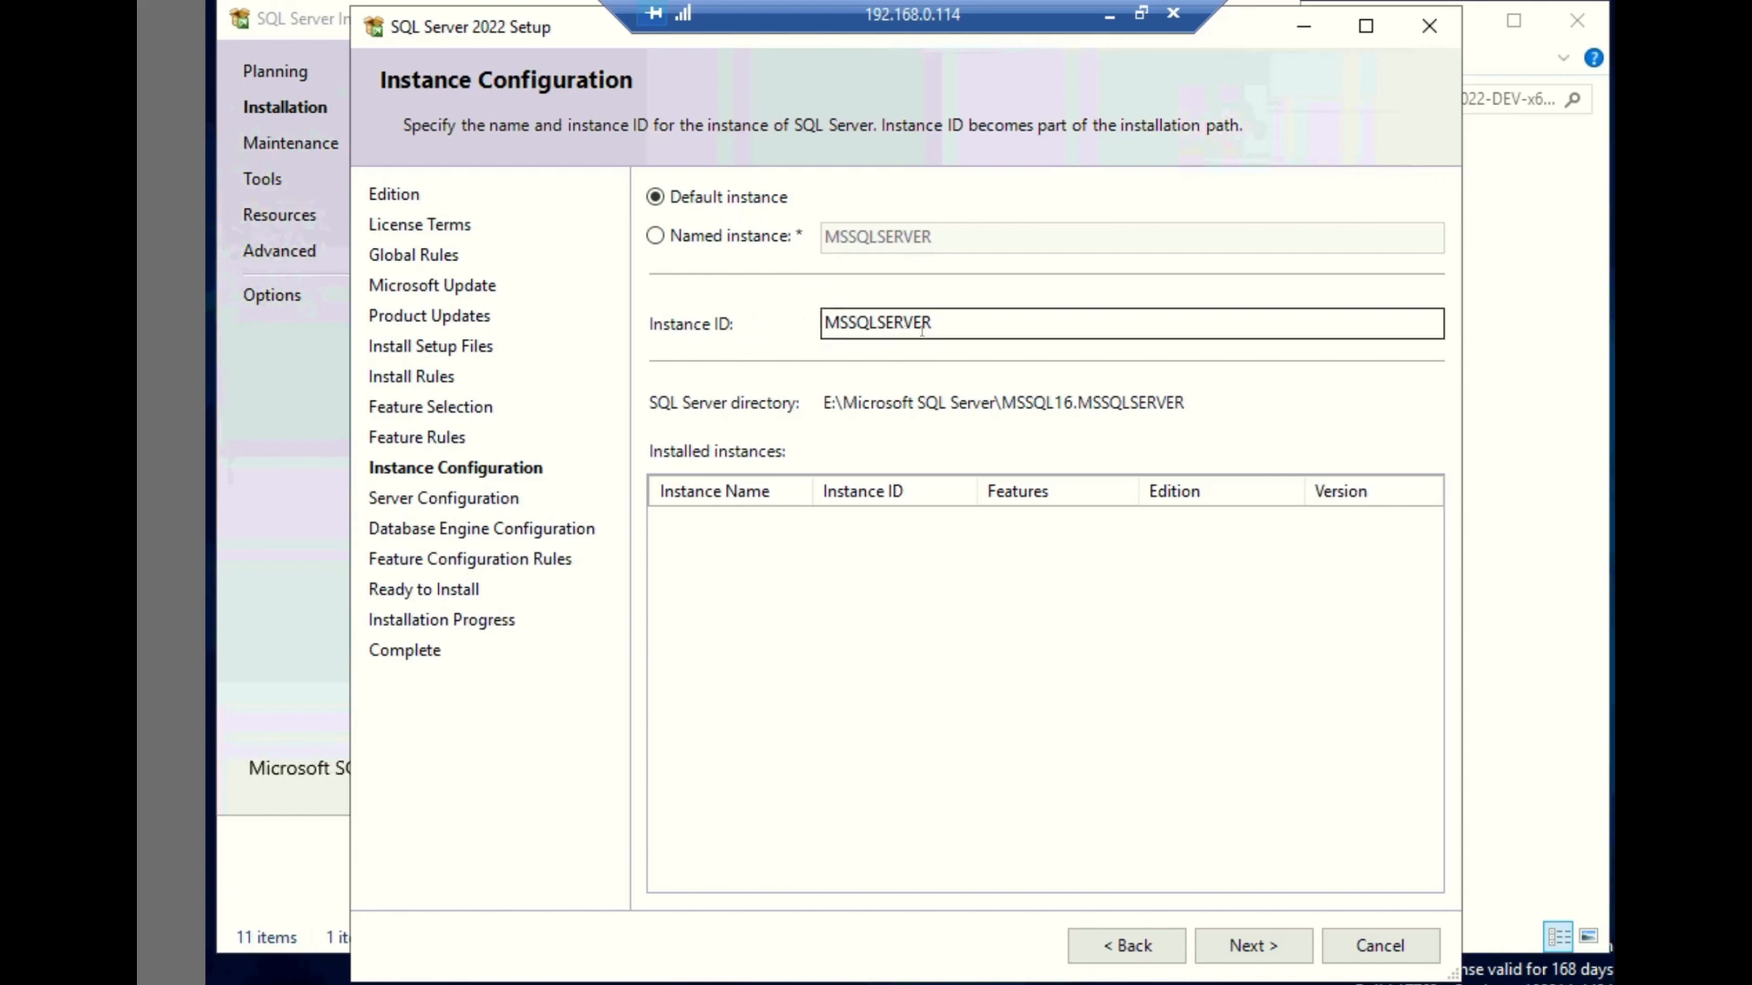
# - Configure a named instance called TS1 and continue to the server configuration
pyautogui.click(656, 236)
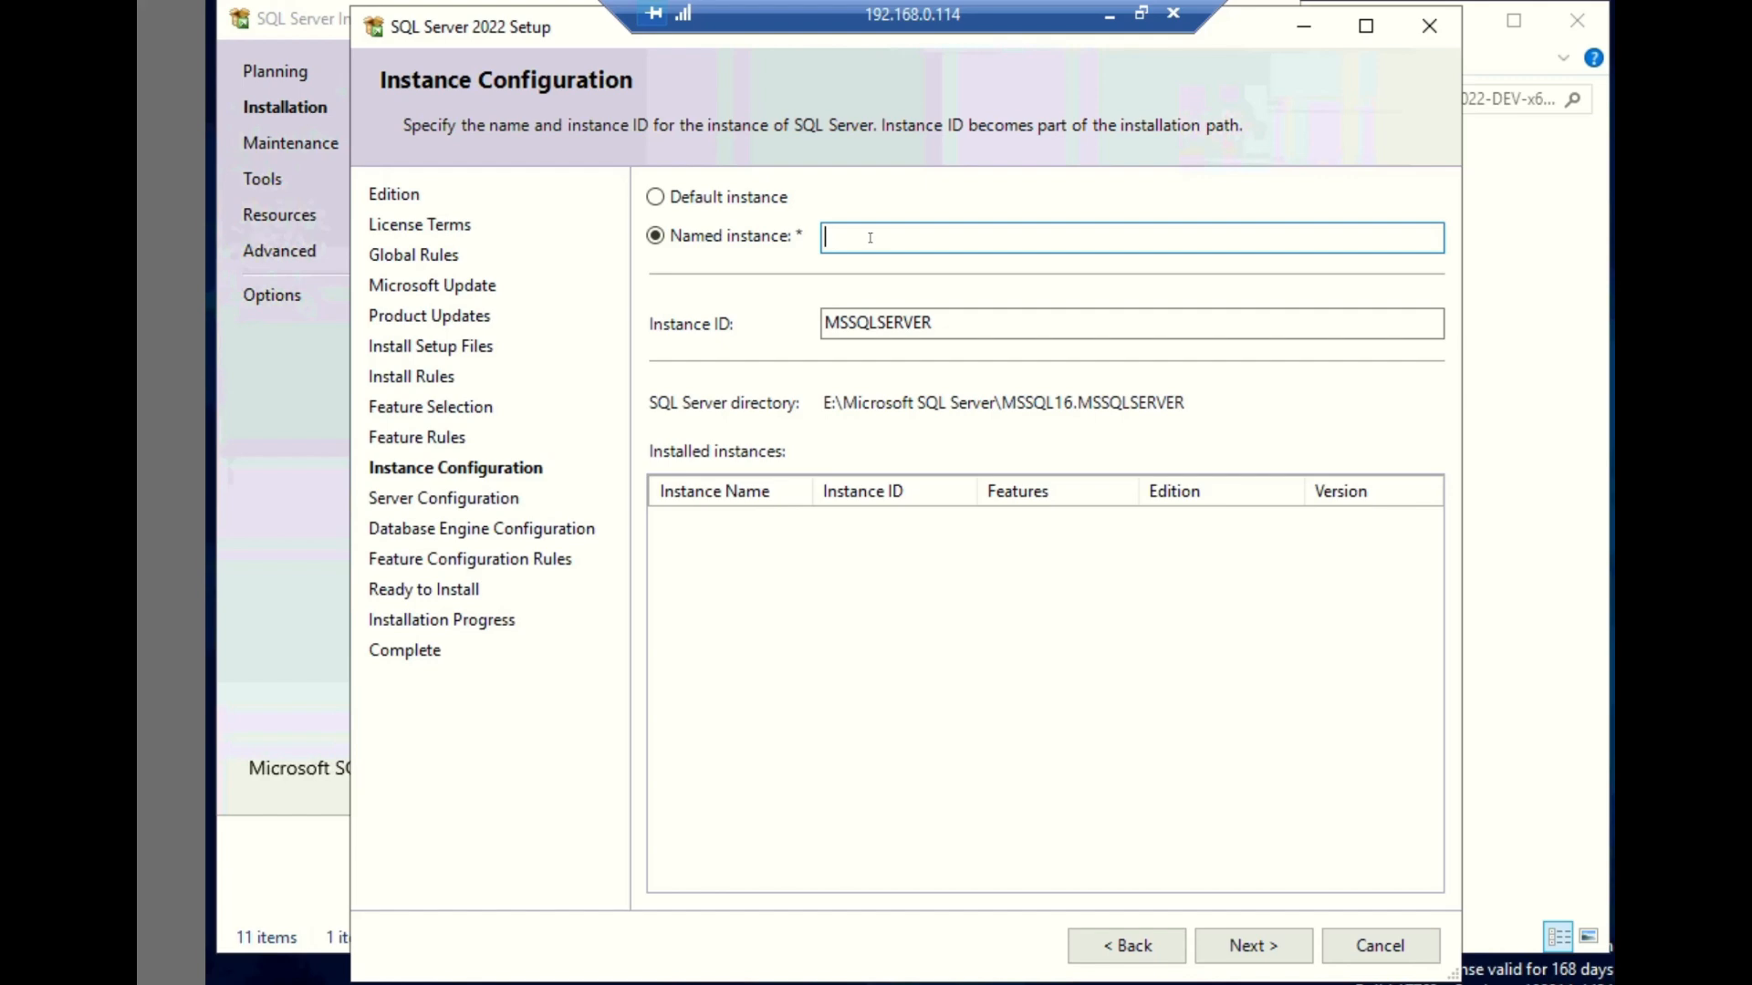
pyautogui.write('TS1')
pyautogui.click(1273, 949)
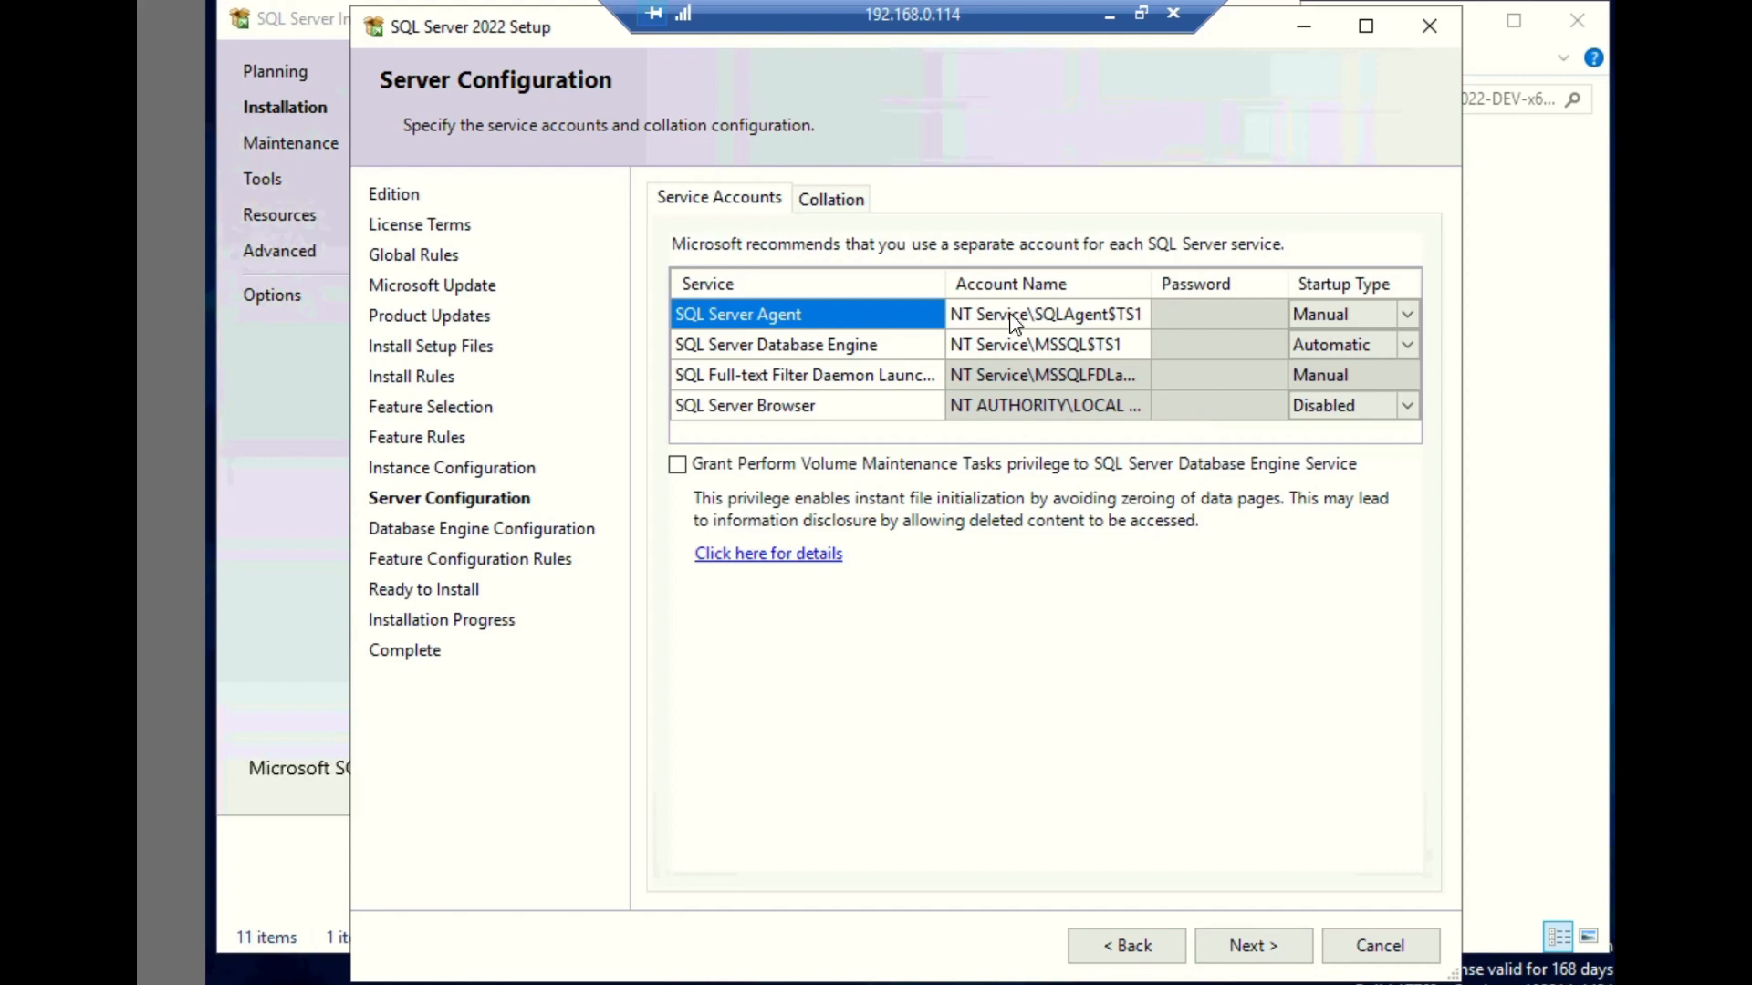
# - Set the SQL Server Agent startup type to Automatic and grant the Database Engine service the Perform Volume Maintenance Tasks privilege
pyautogui.click(1408, 321)
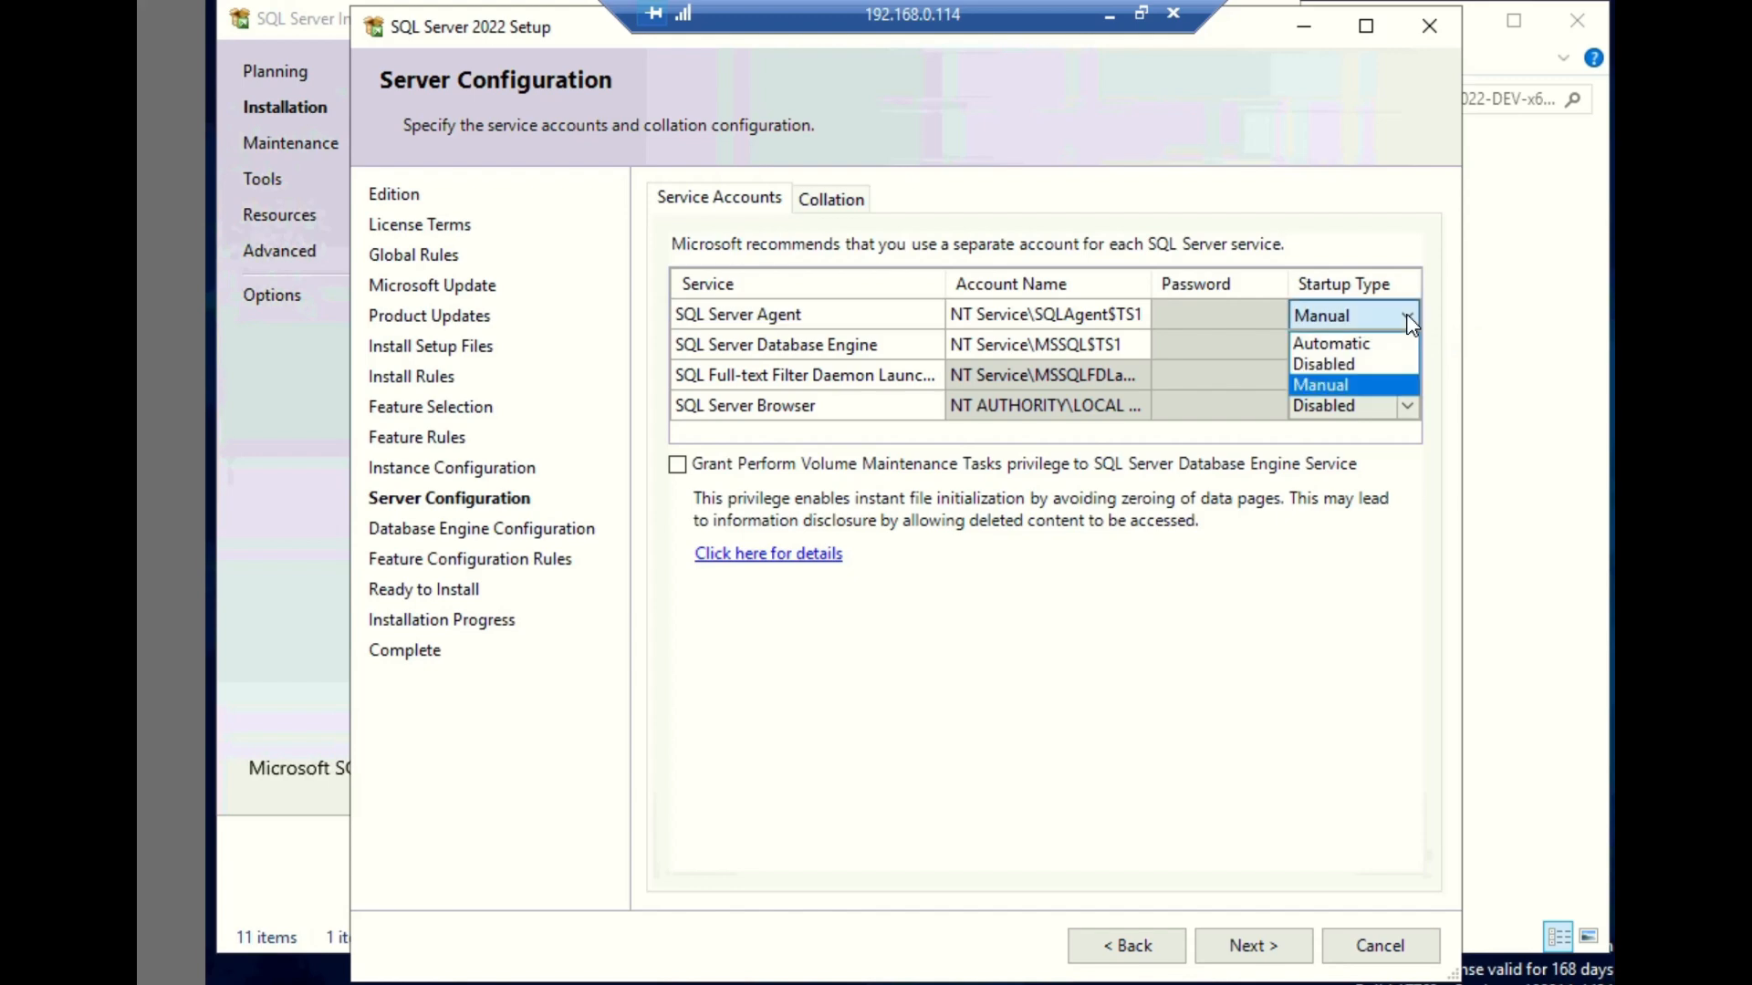
pyautogui.click(1356, 350)
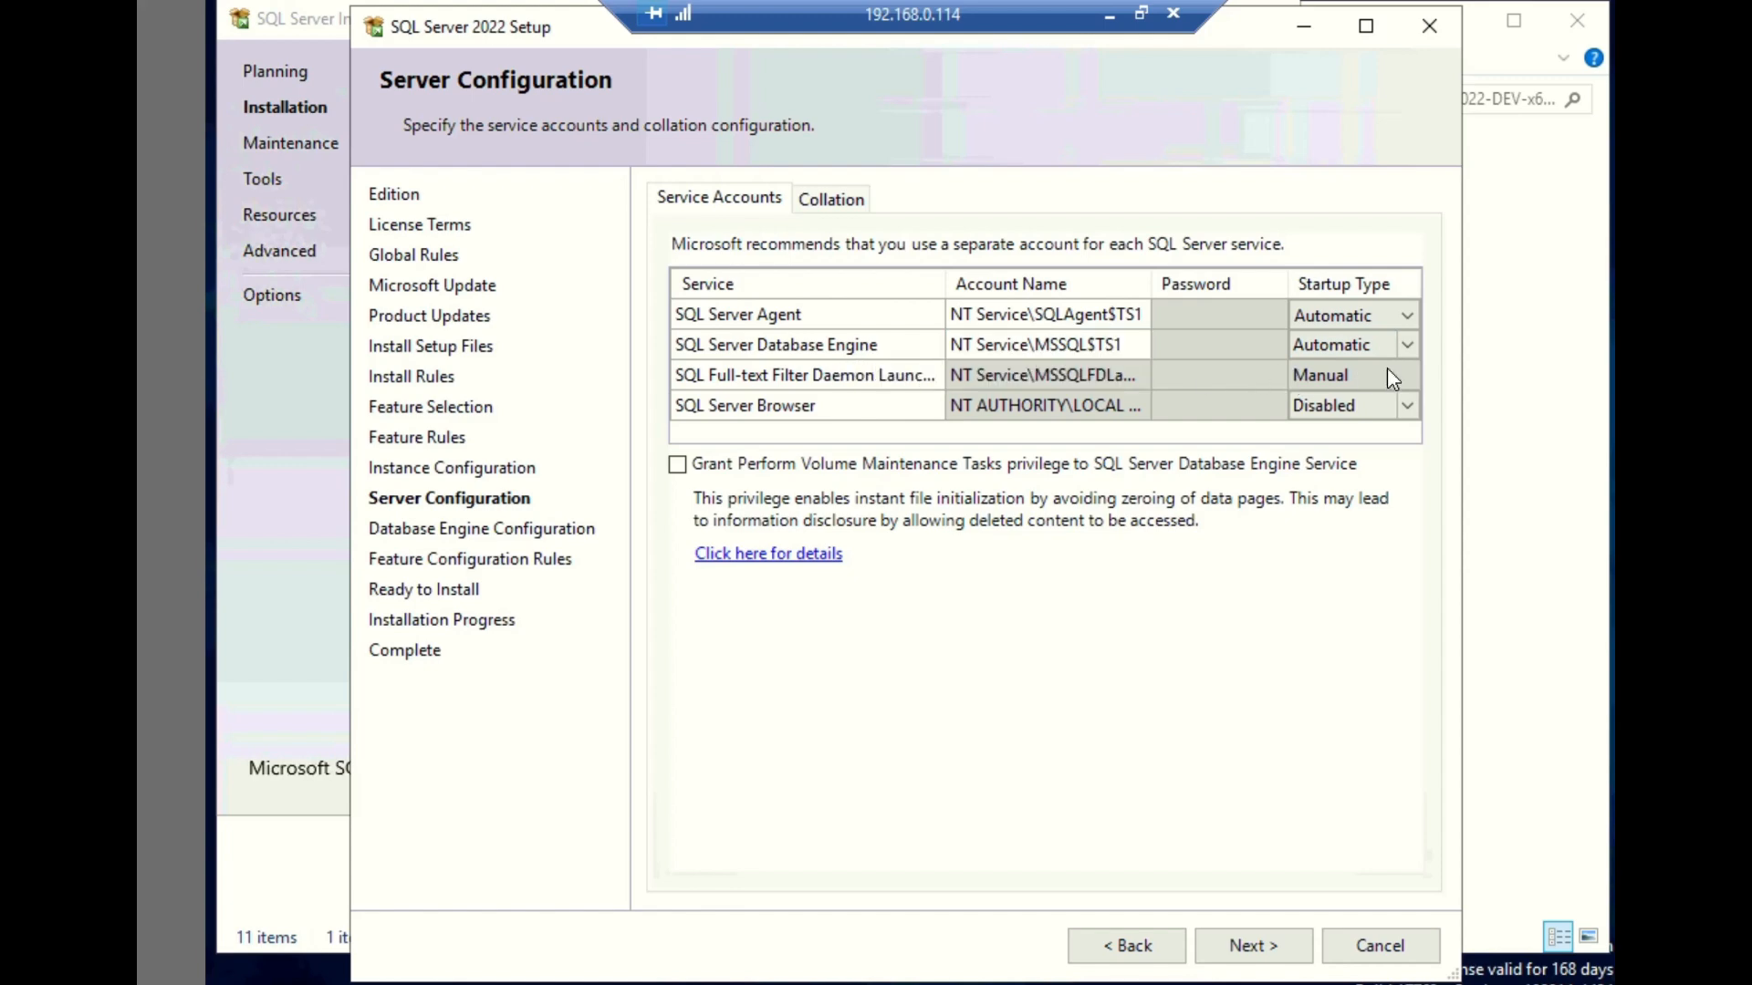
pyautogui.click(1407, 355)
pyautogui.click(677, 466)
# - Set the Database Engine collation to the SQL collation SQL_Latin1_General_CP850_BIN2
pyautogui.click(840, 208)
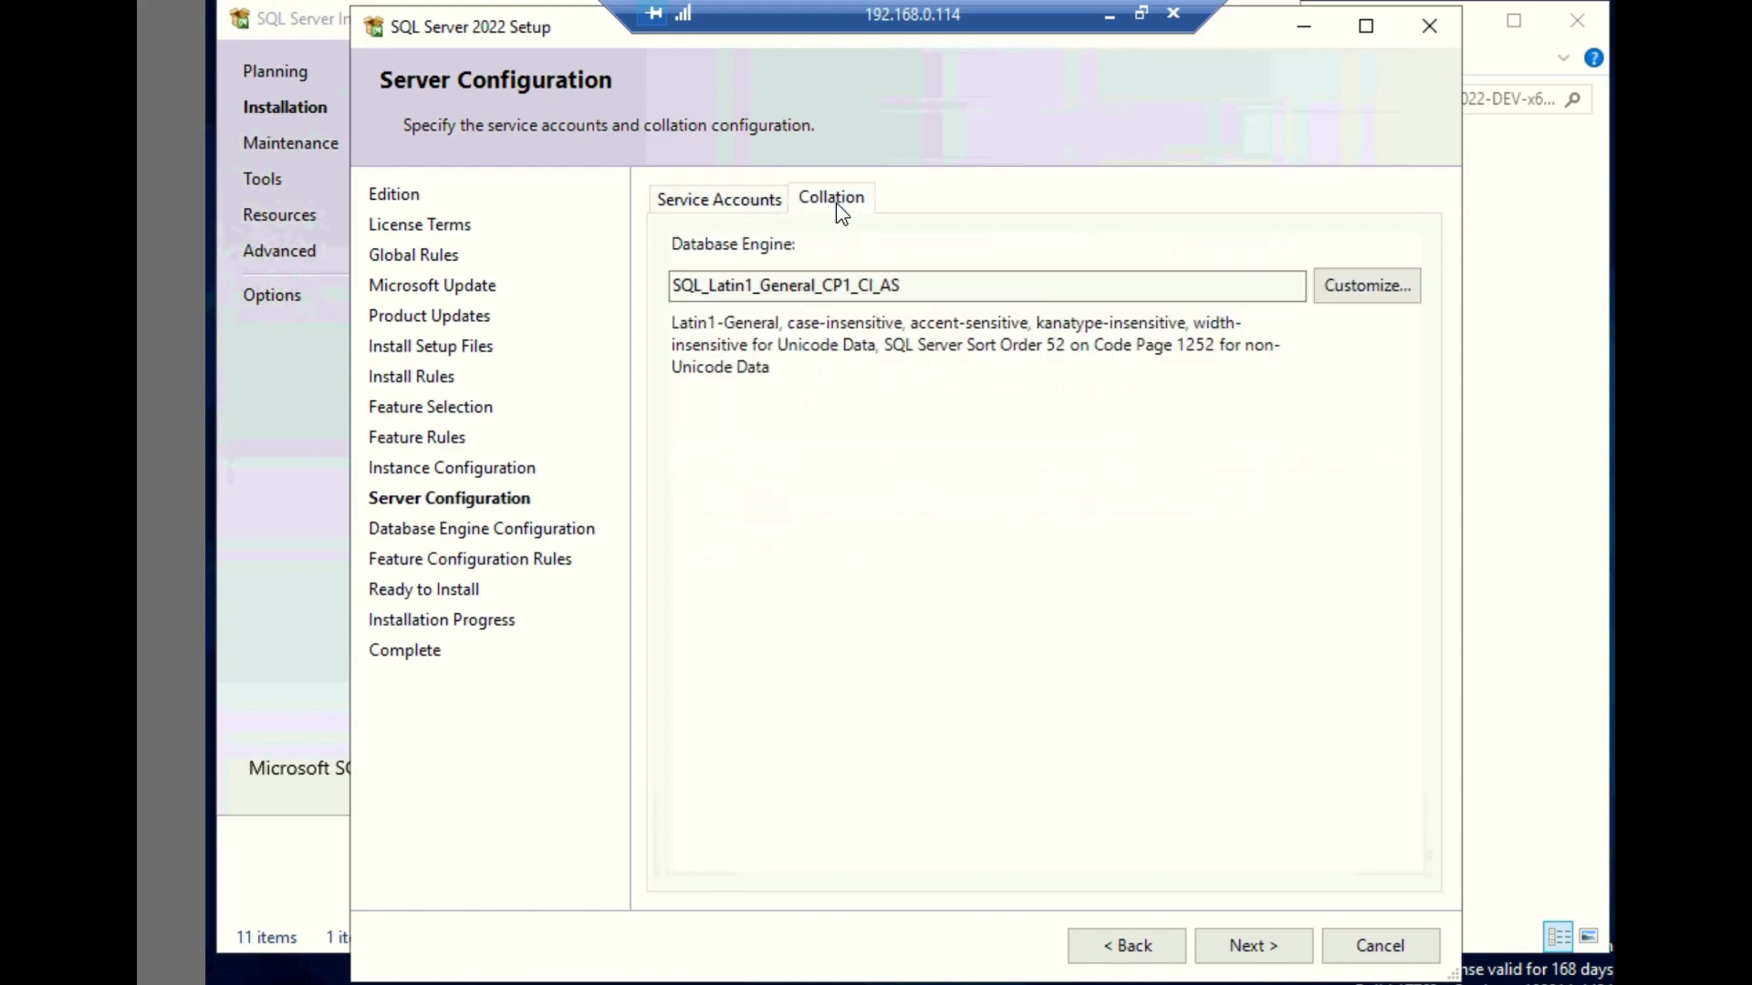
pyautogui.click(1338, 287)
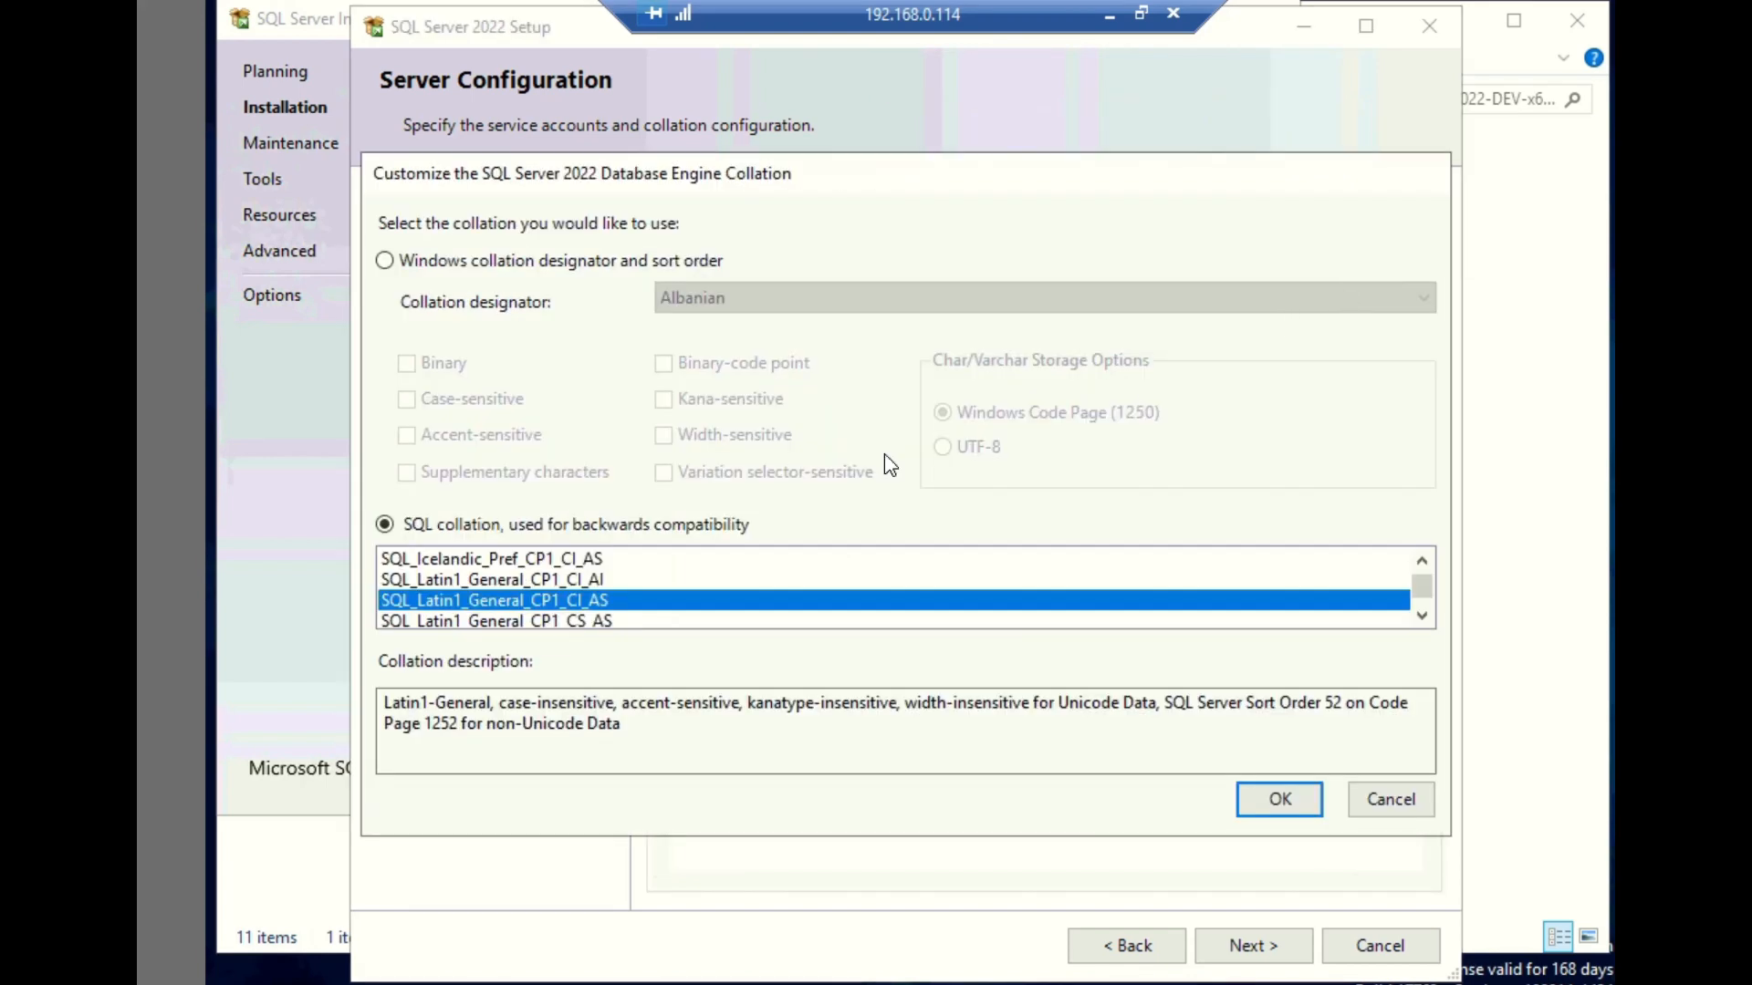
pyautogui.click(1422, 619)
pyautogui.click(1422, 619)
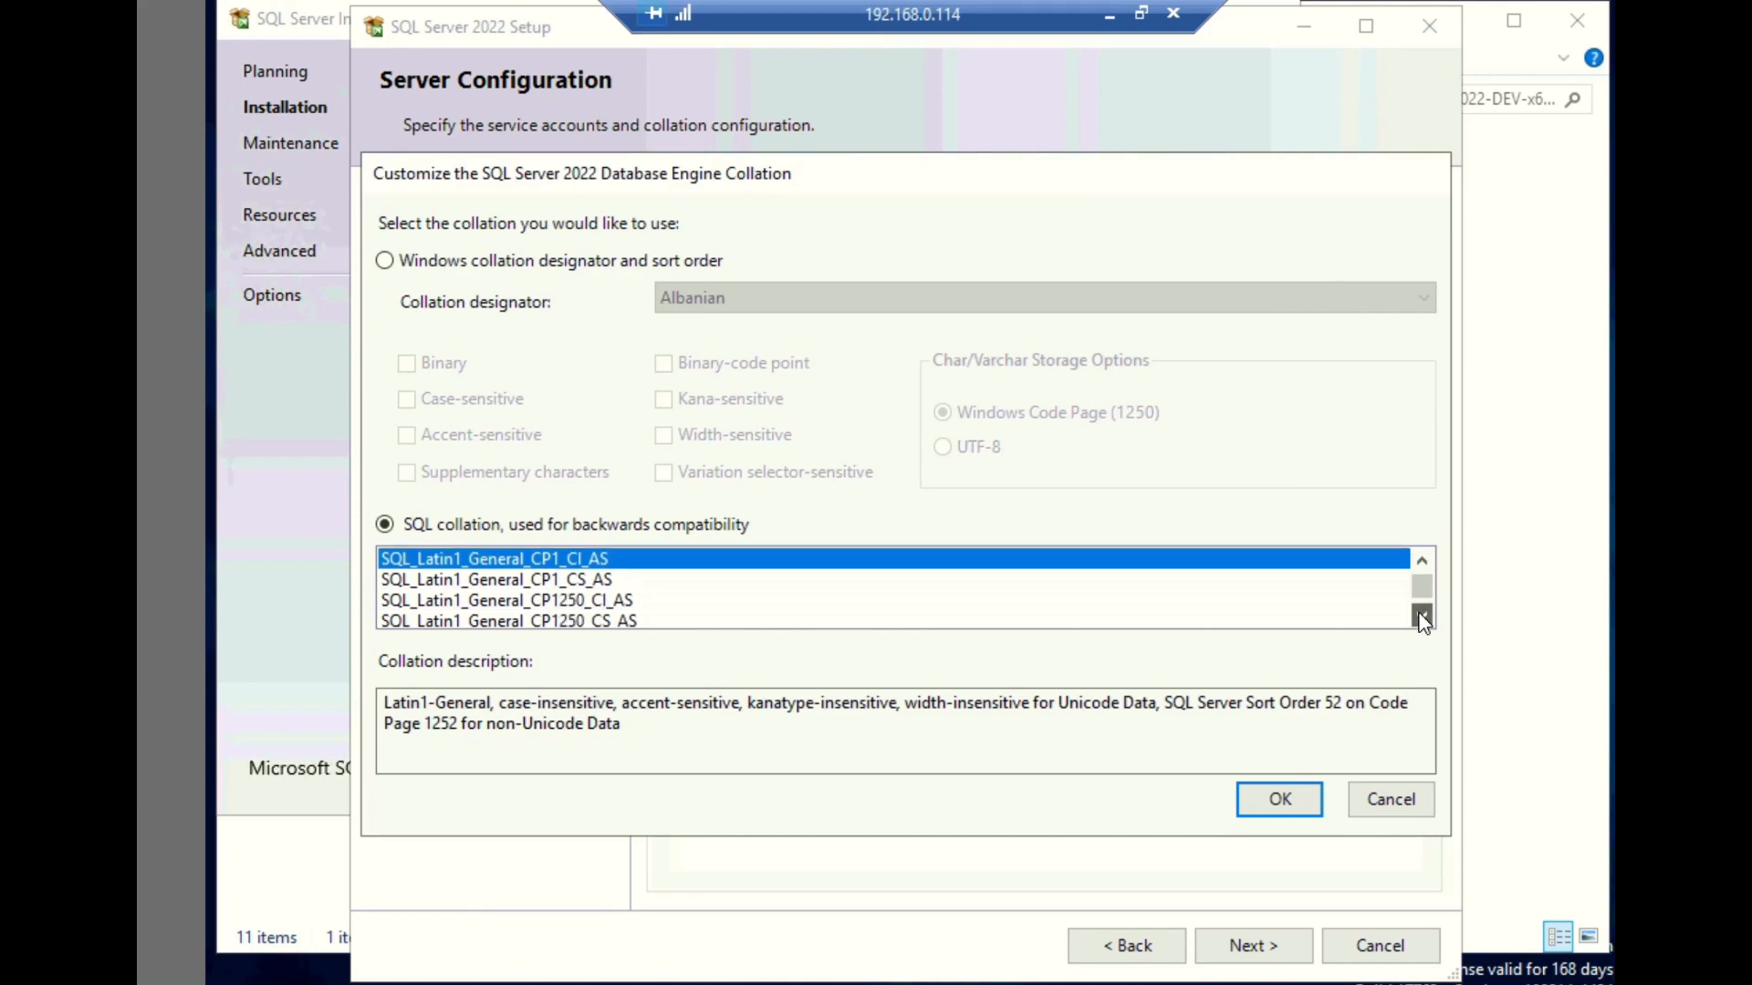
pyautogui.click(1423, 618)
pyautogui.click(1422, 618)
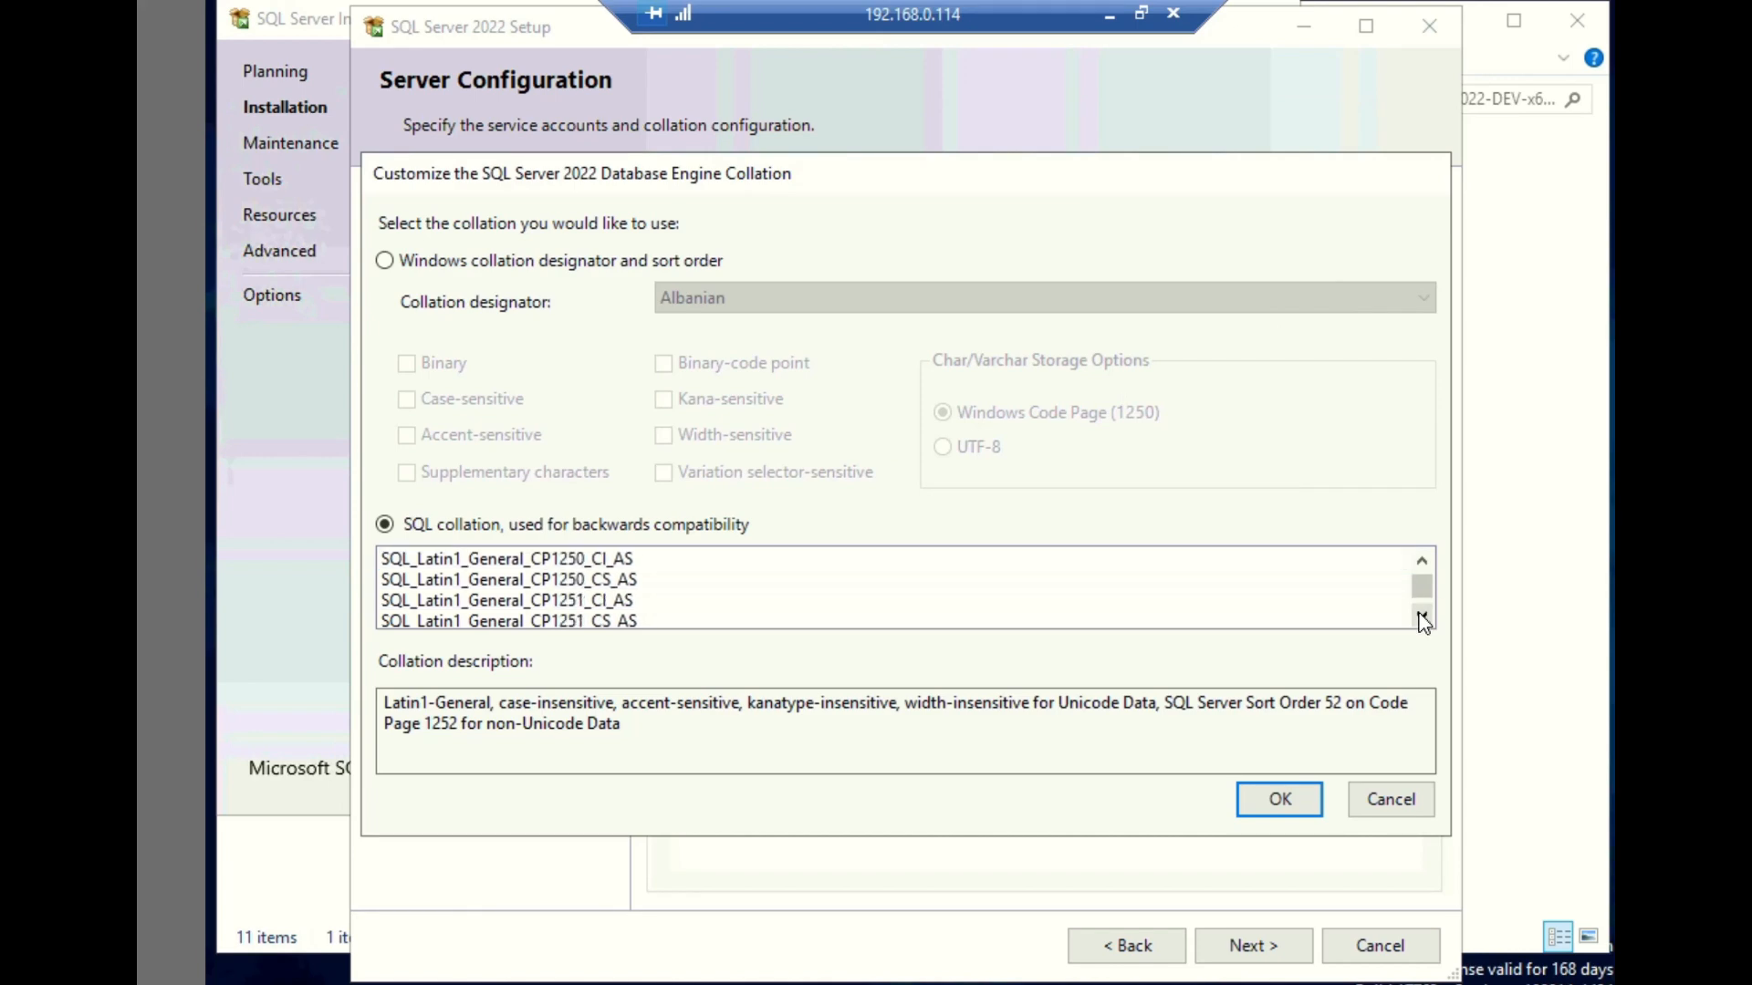
pyautogui.click(1422, 618)
pyautogui.click(1423, 619)
pyautogui.click(1422, 618)
pyautogui.click(1422, 619)
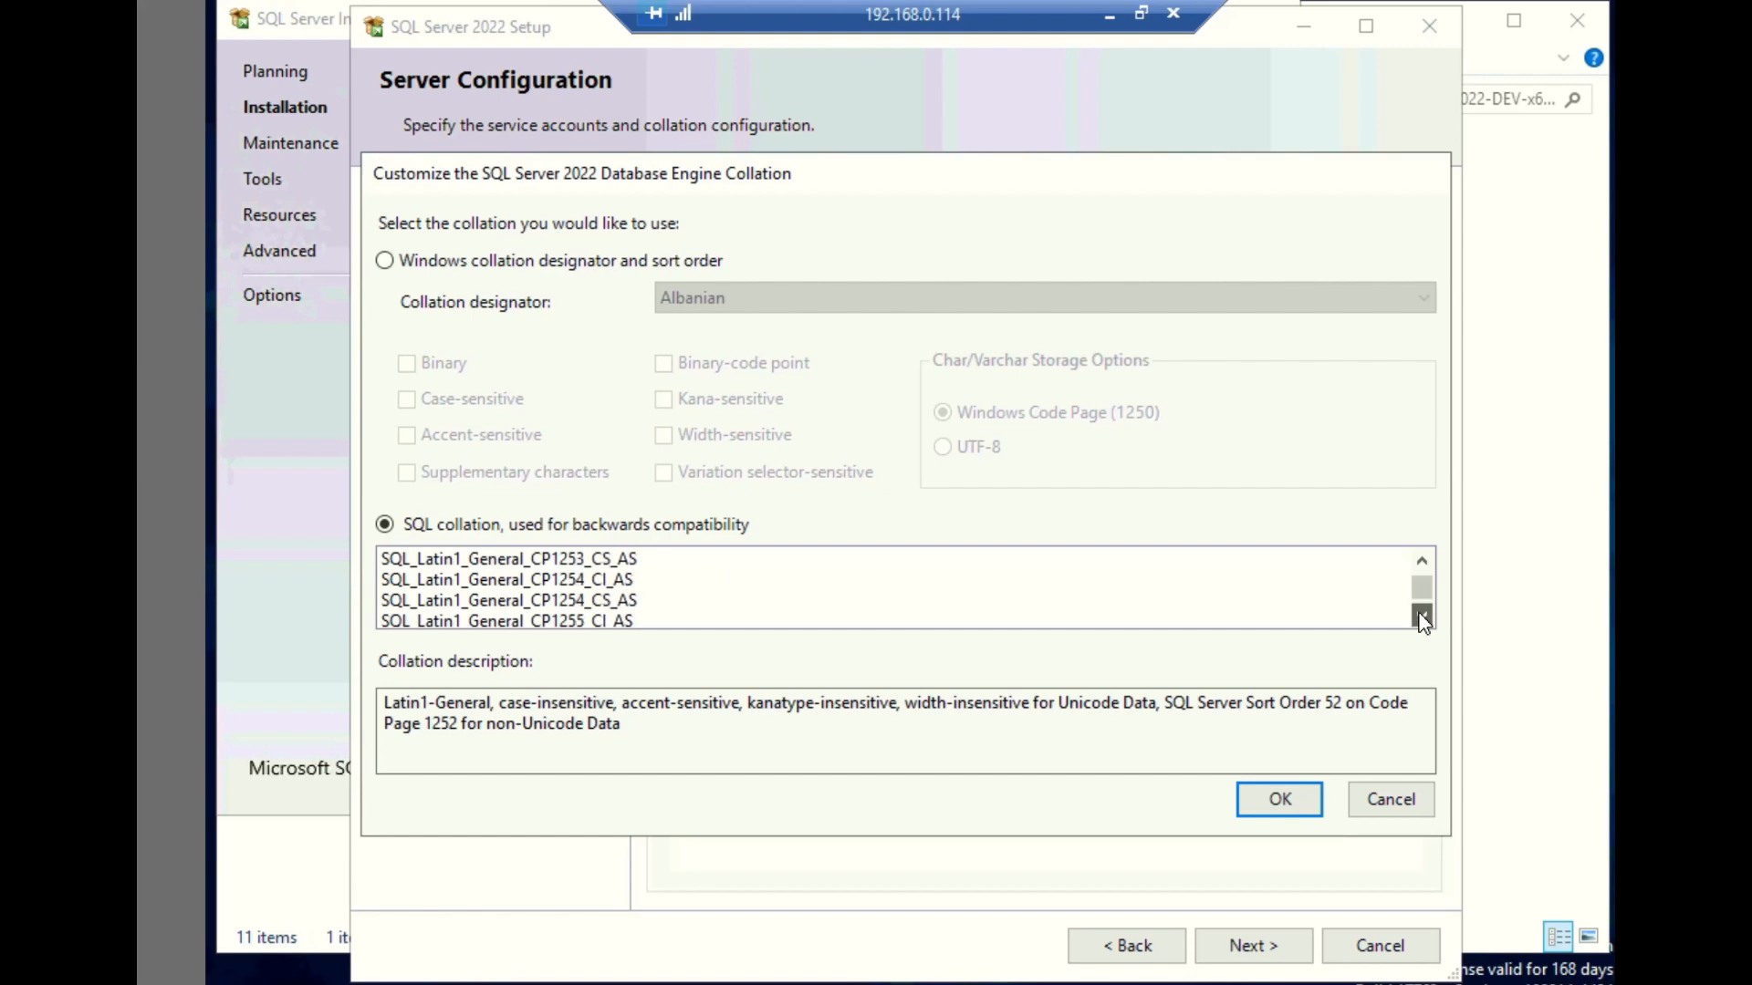
pyautogui.click(1422, 618)
pyautogui.click(1422, 618)
pyautogui.click(1423, 619)
pyautogui.click(1423, 619)
pyautogui.click(1422, 619)
pyautogui.click(1422, 618)
pyautogui.click(1422, 618)
pyautogui.click(1422, 619)
pyautogui.click(1422, 618)
pyautogui.click(1422, 619)
pyautogui.click(1422, 619)
pyautogui.click(1423, 619)
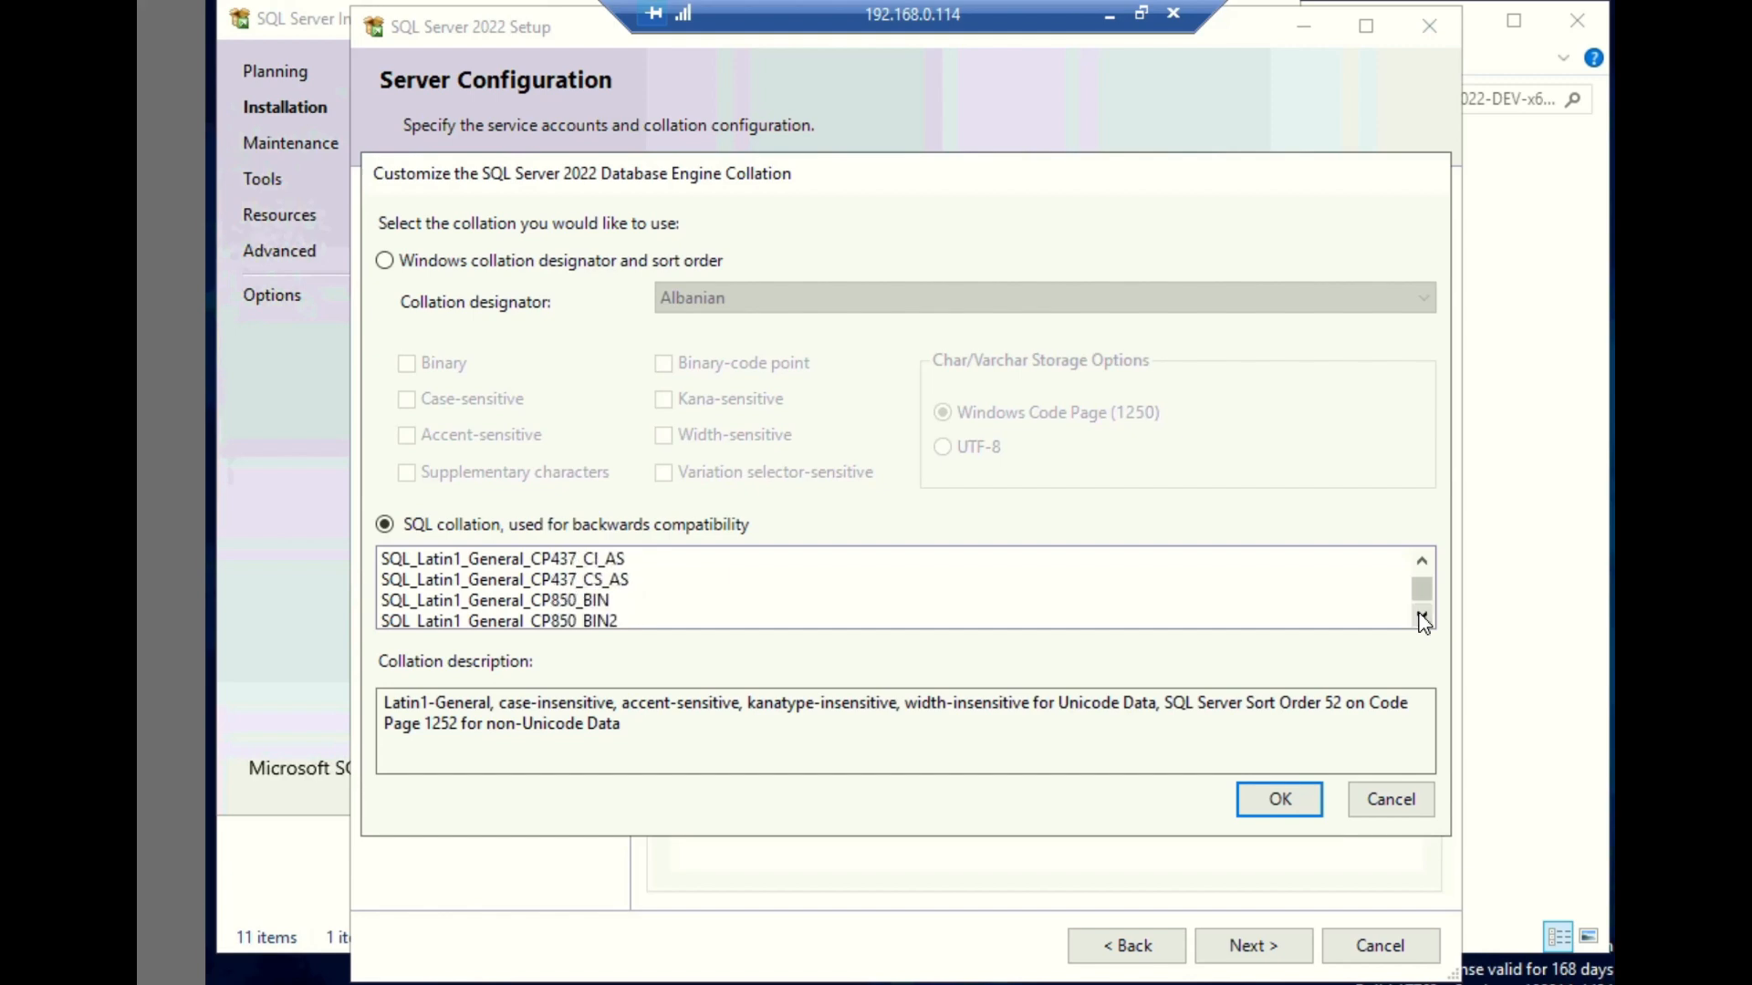
pyautogui.click(1422, 619)
pyautogui.click(1423, 619)
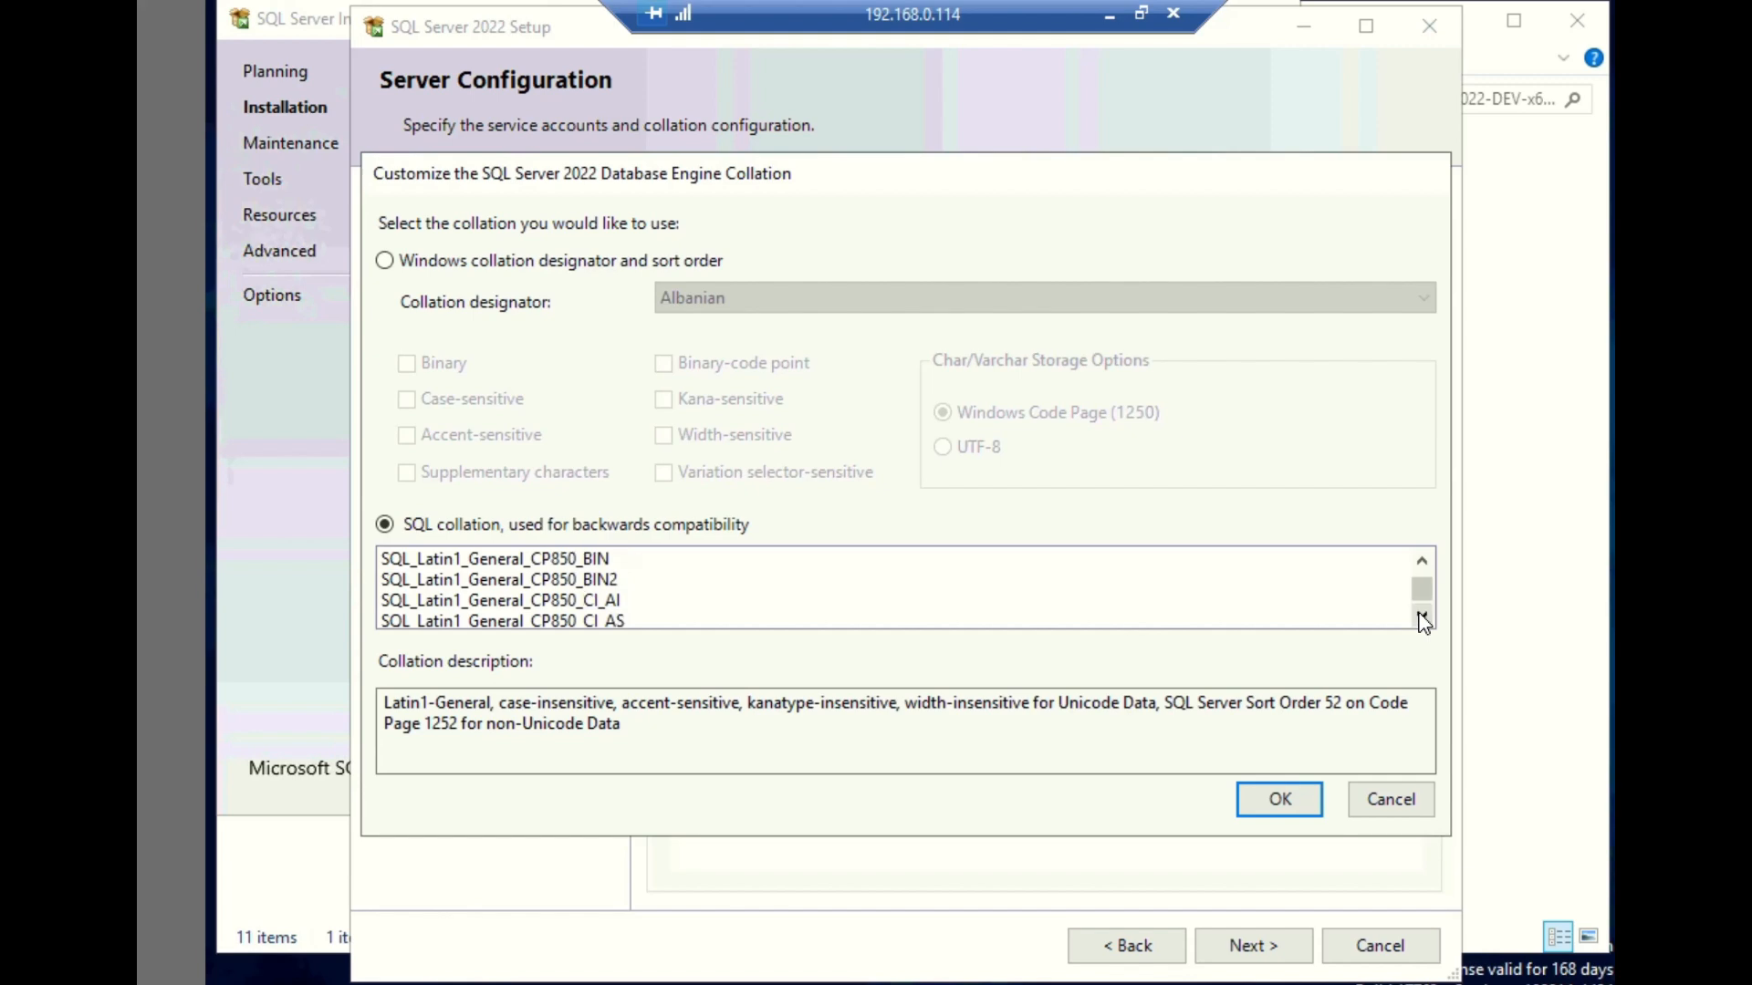
pyautogui.click(486, 581)
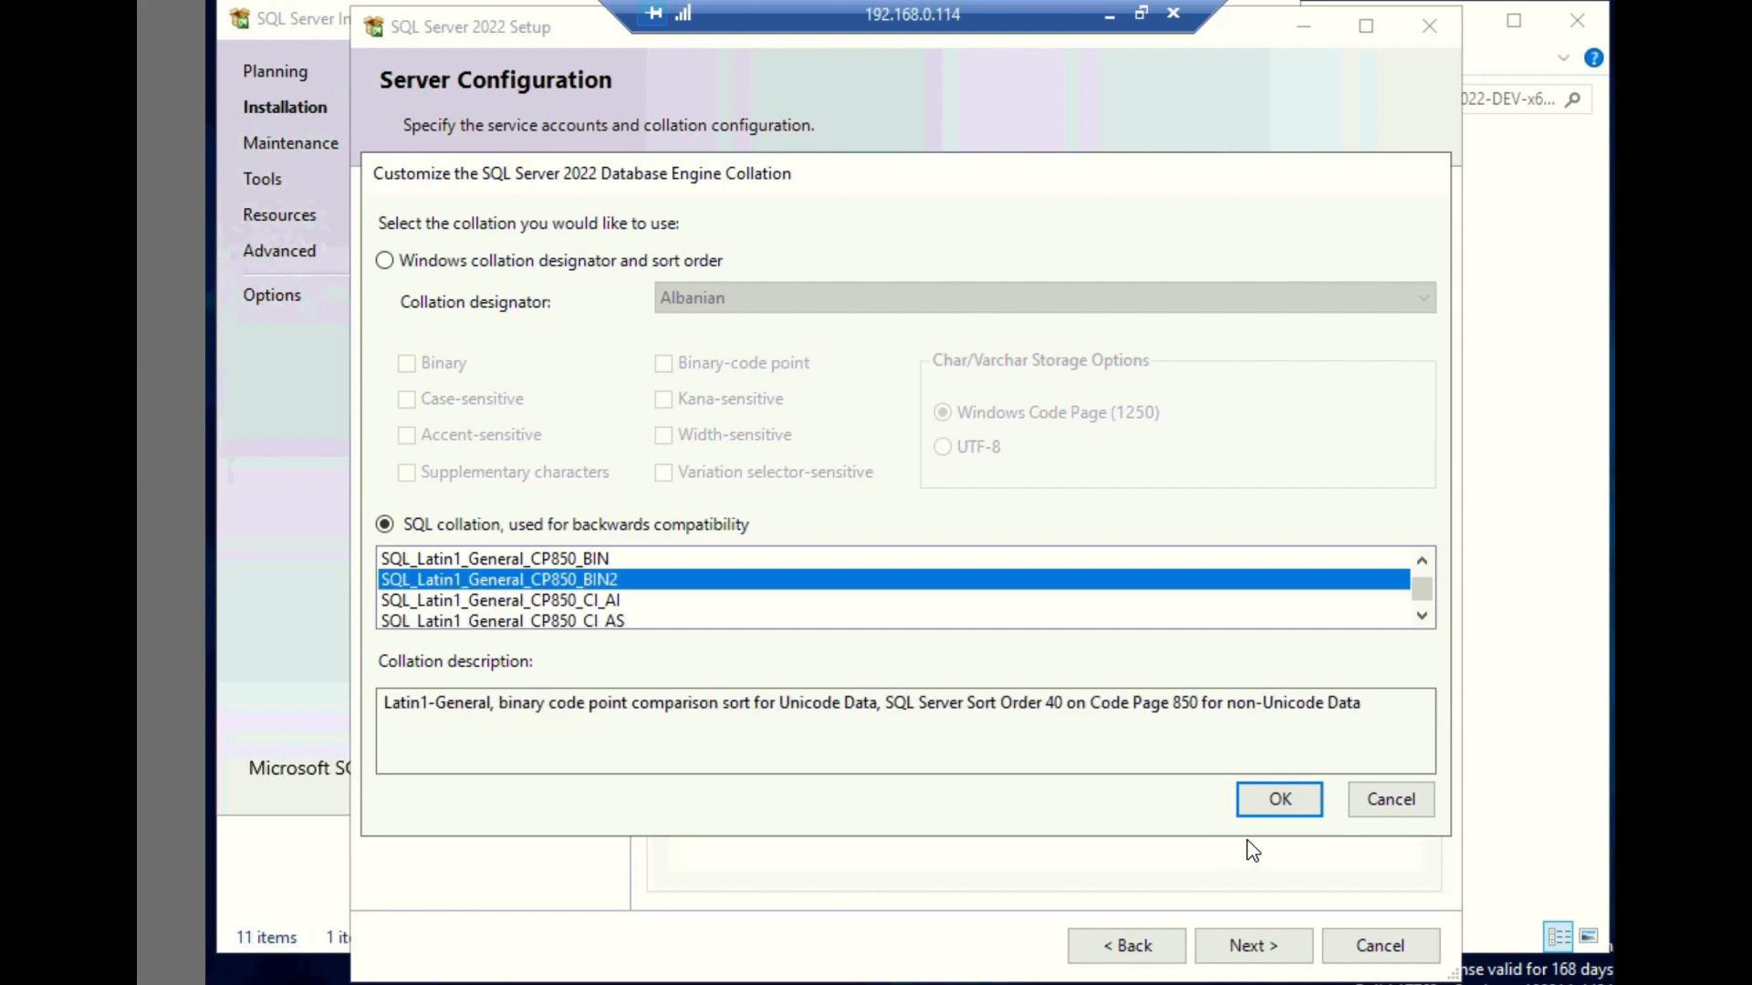
pyautogui.click(1279, 800)
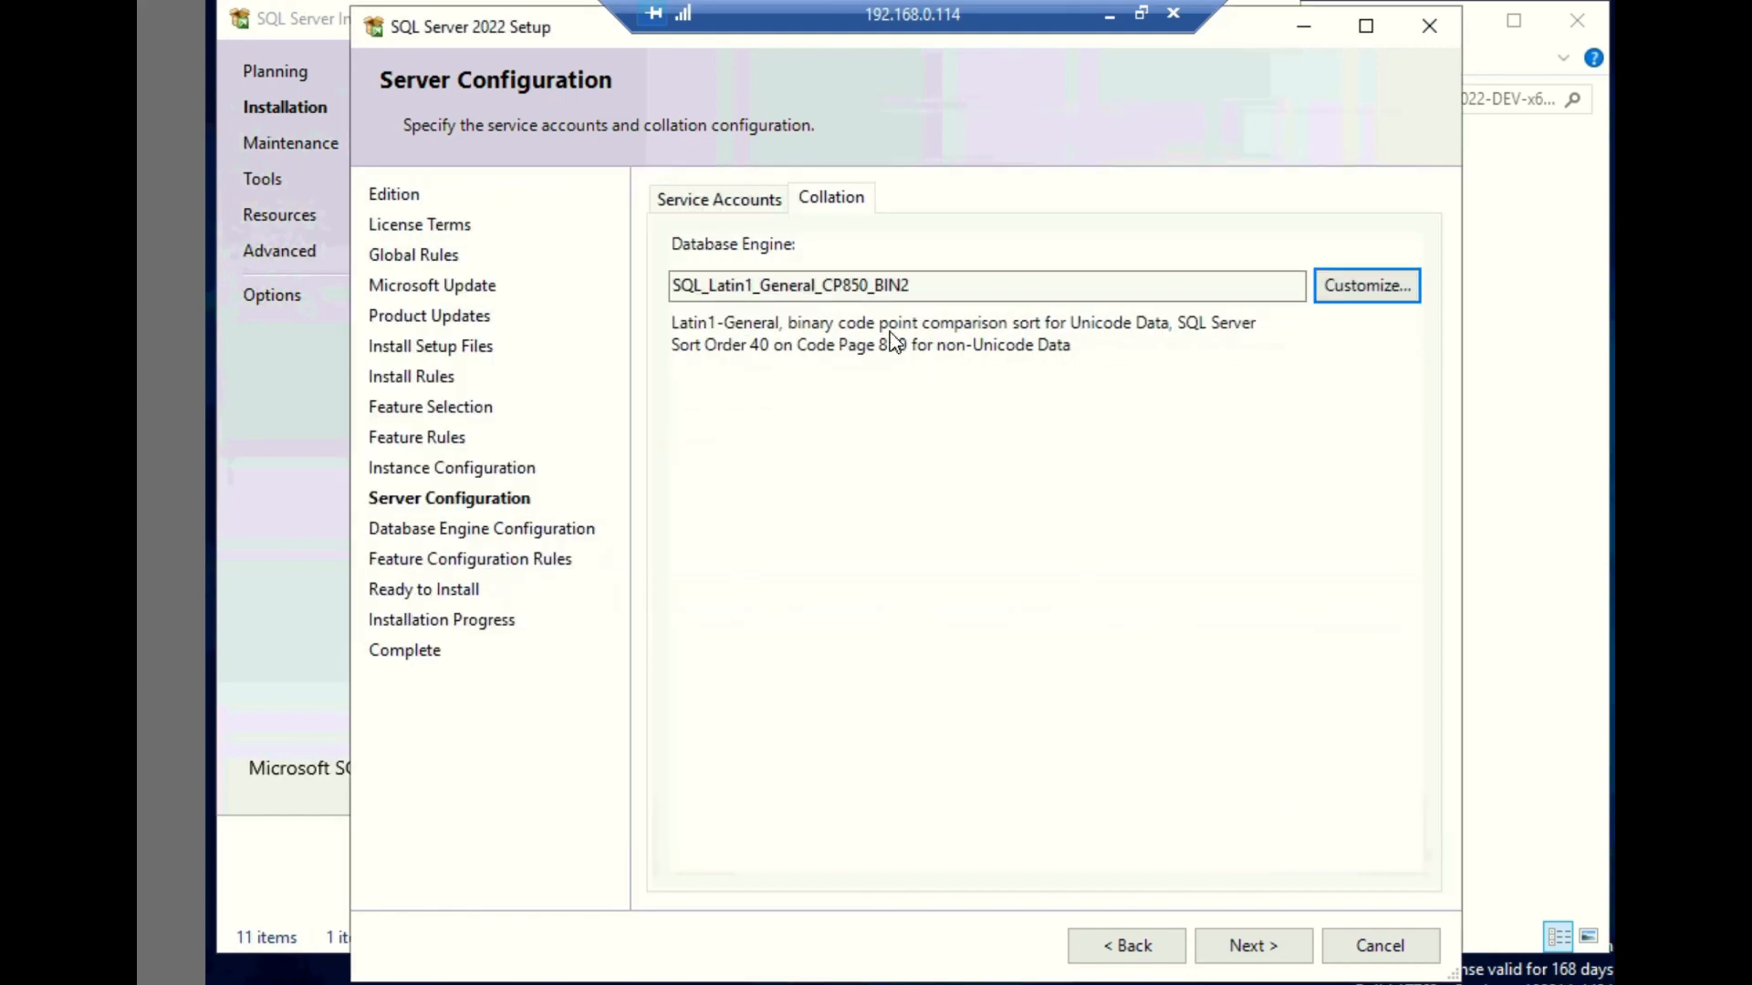
# - Recheck the service accounts, continue to the Database Engine configuration, and add the current user as a SQL Server administrator
pyautogui.click(740, 213)
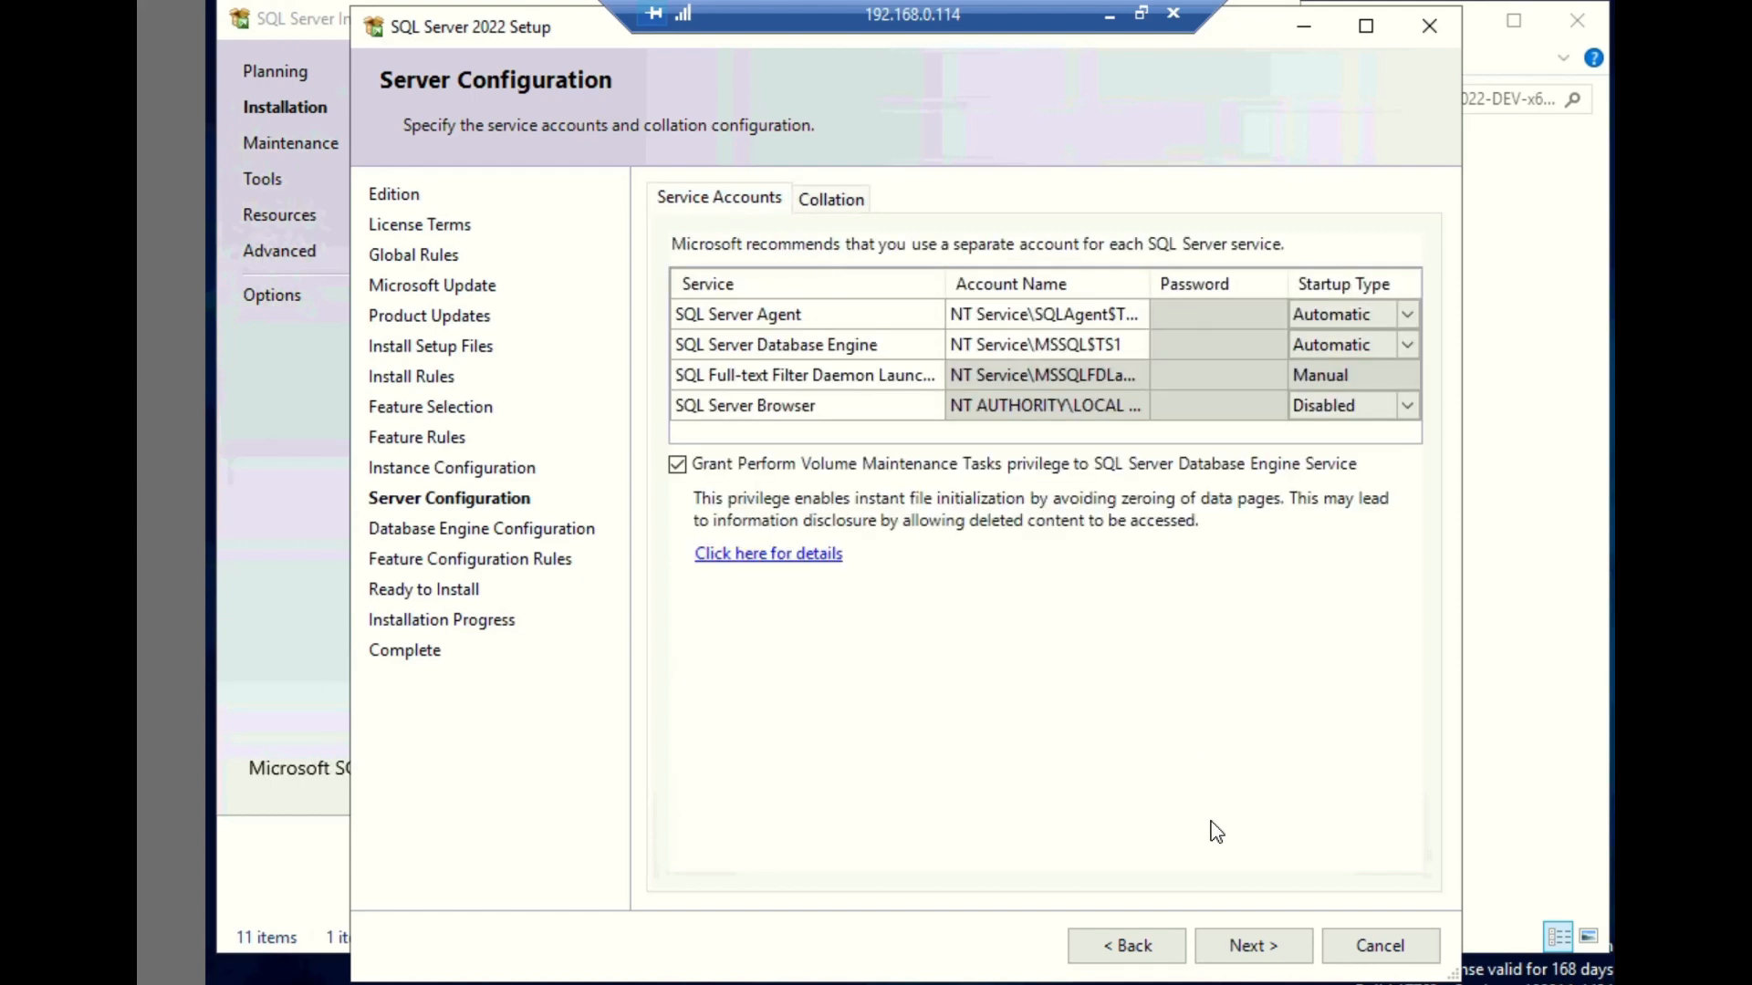
pyautogui.click(1252, 946)
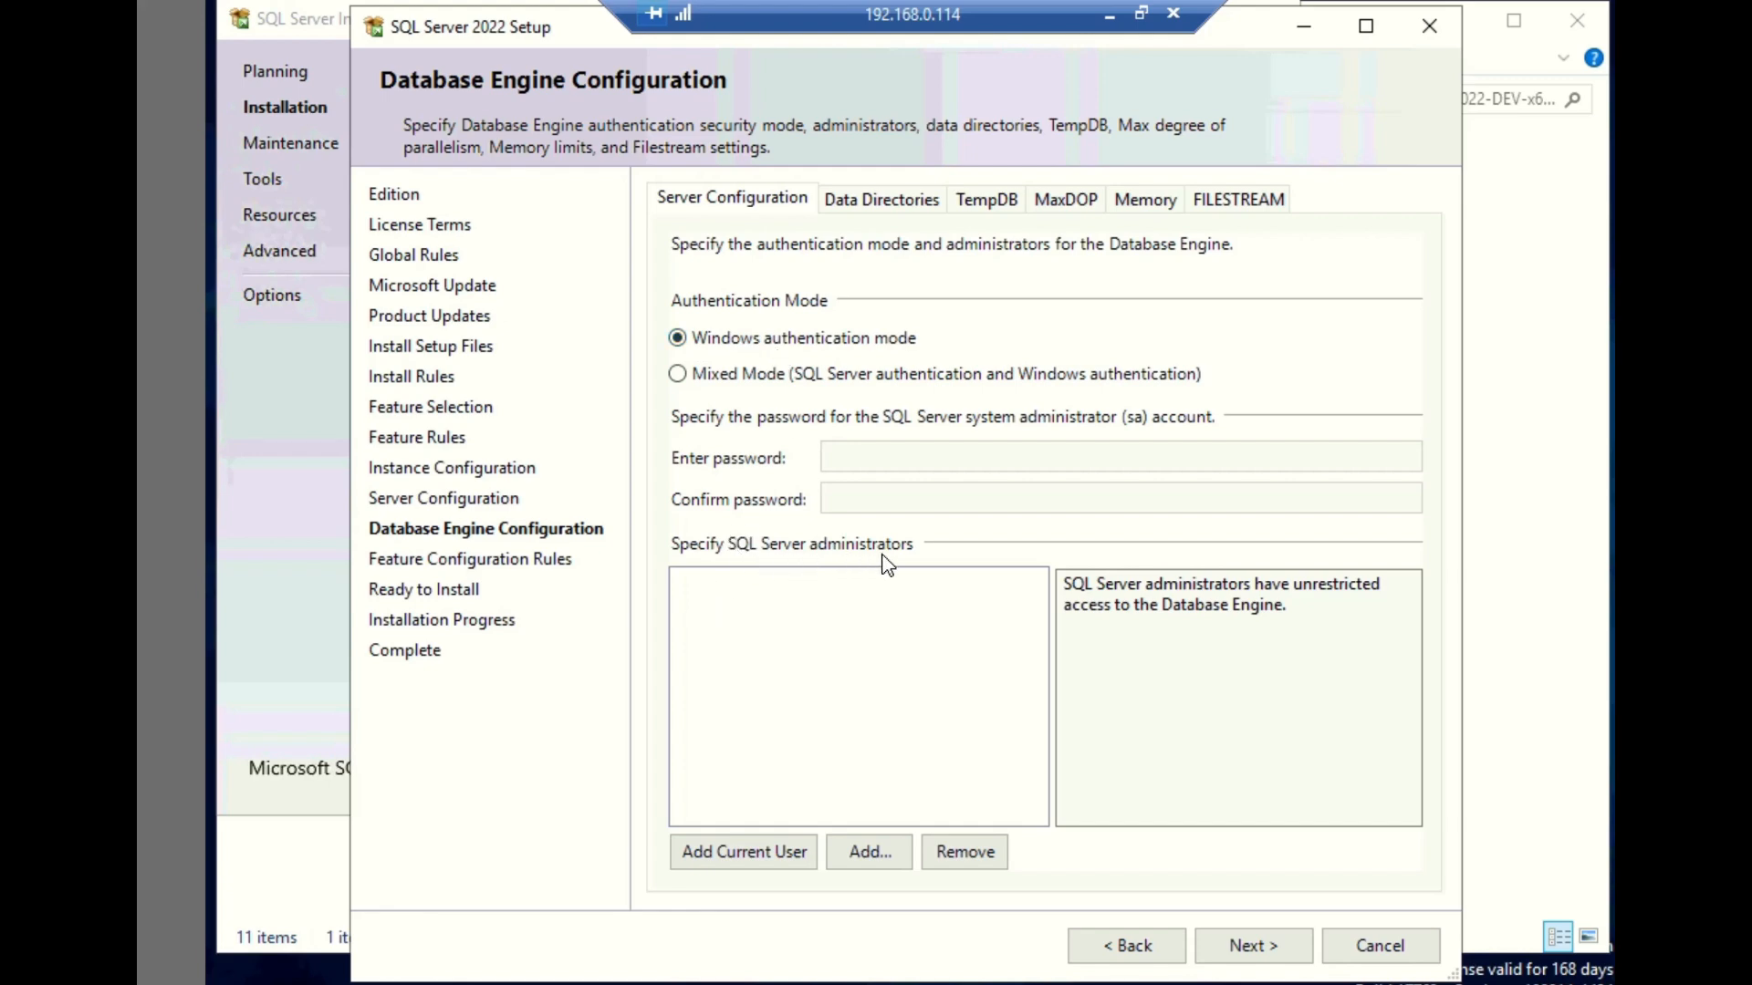
pyautogui.click(753, 853)
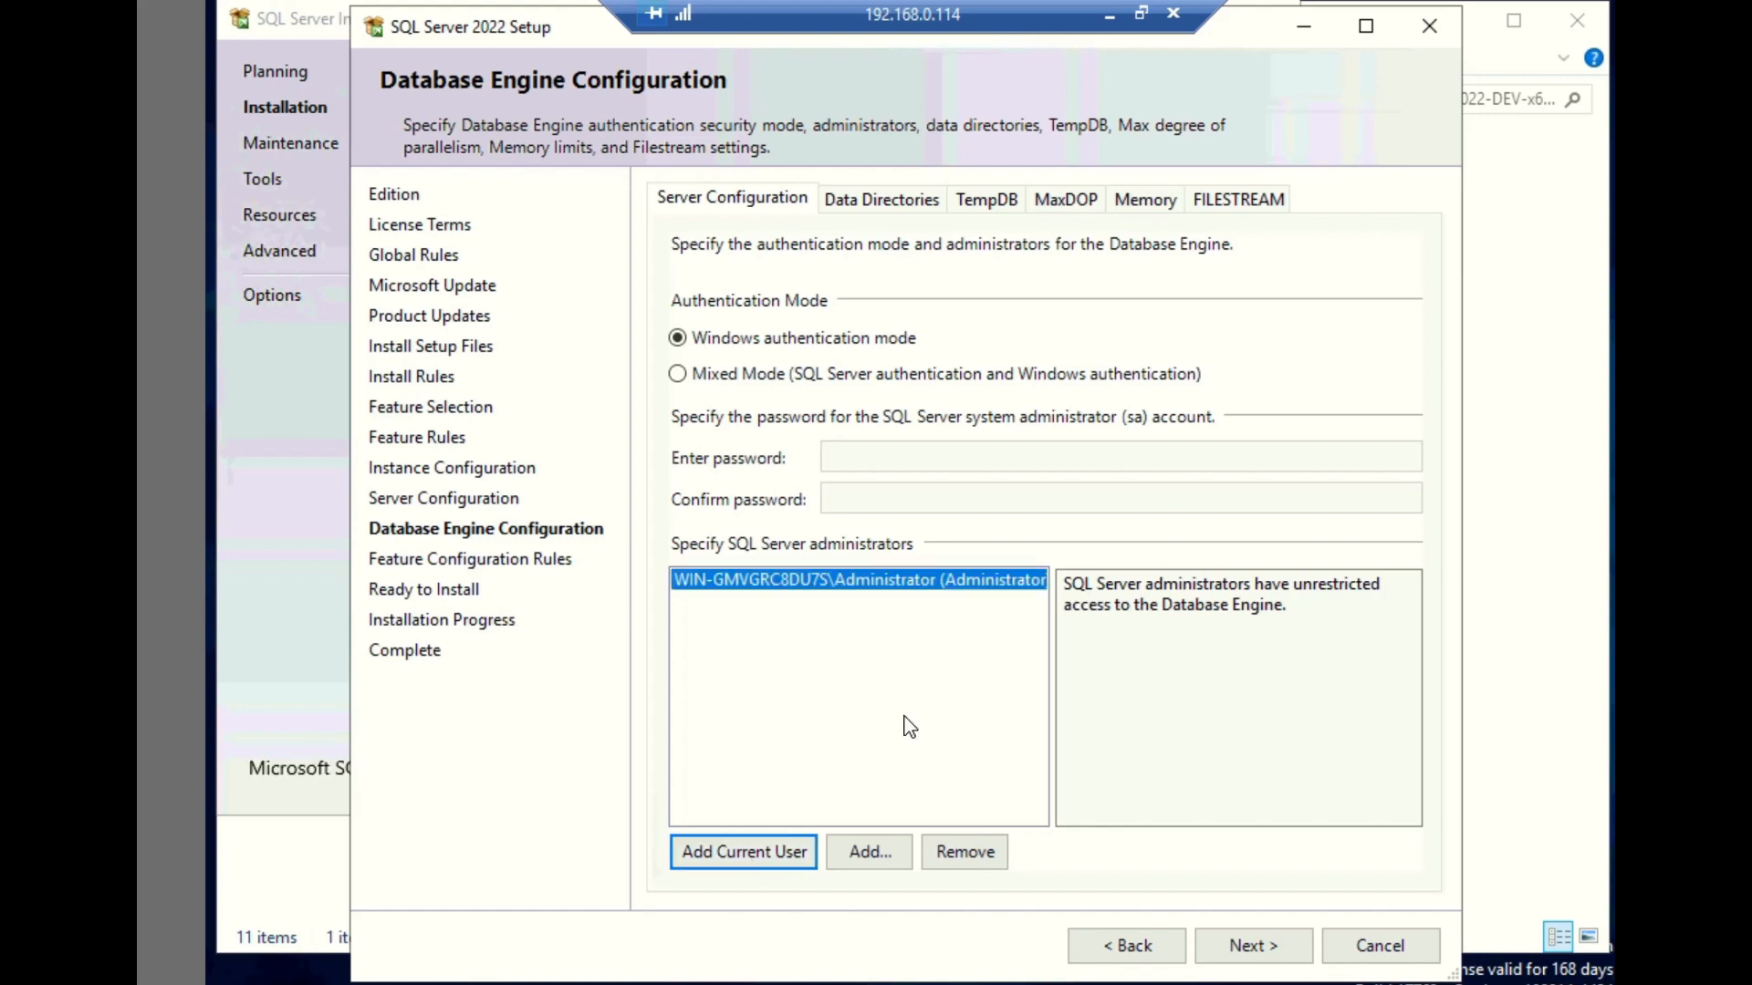
# - Review the data directory, TempDB and memory settings, keep Windows authentication mode, and continue to the installation summary
pyautogui.click(881, 207)
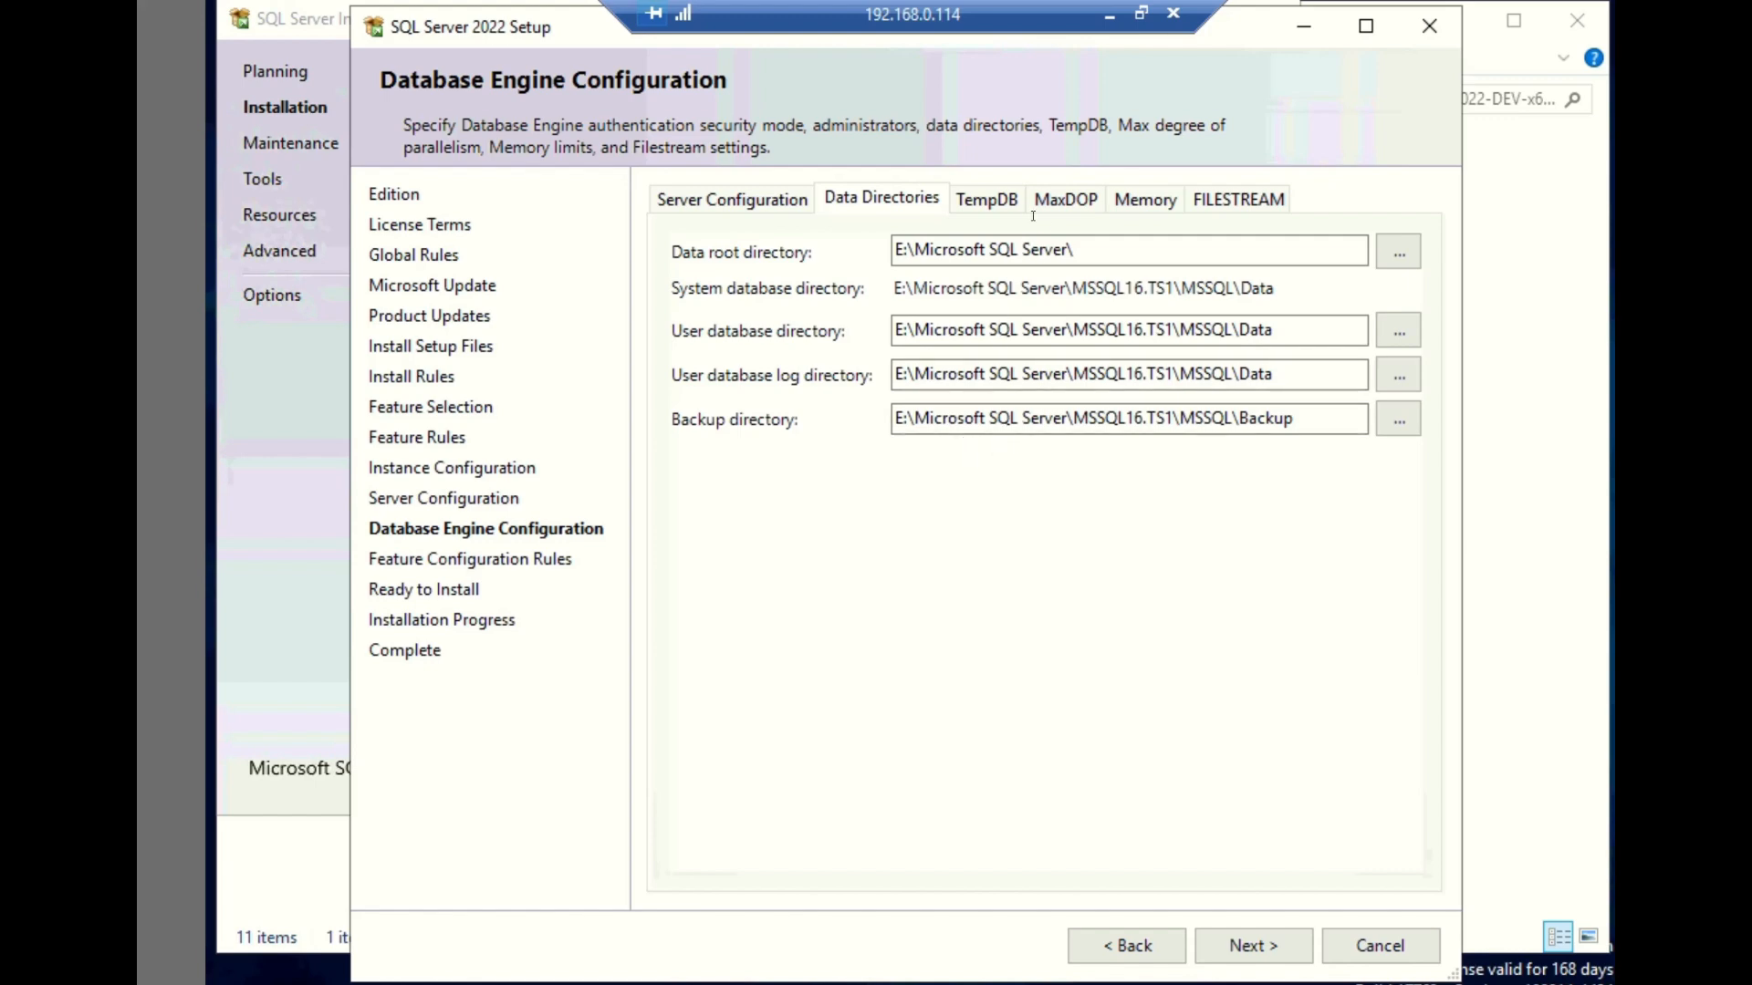
pyautogui.click(994, 203)
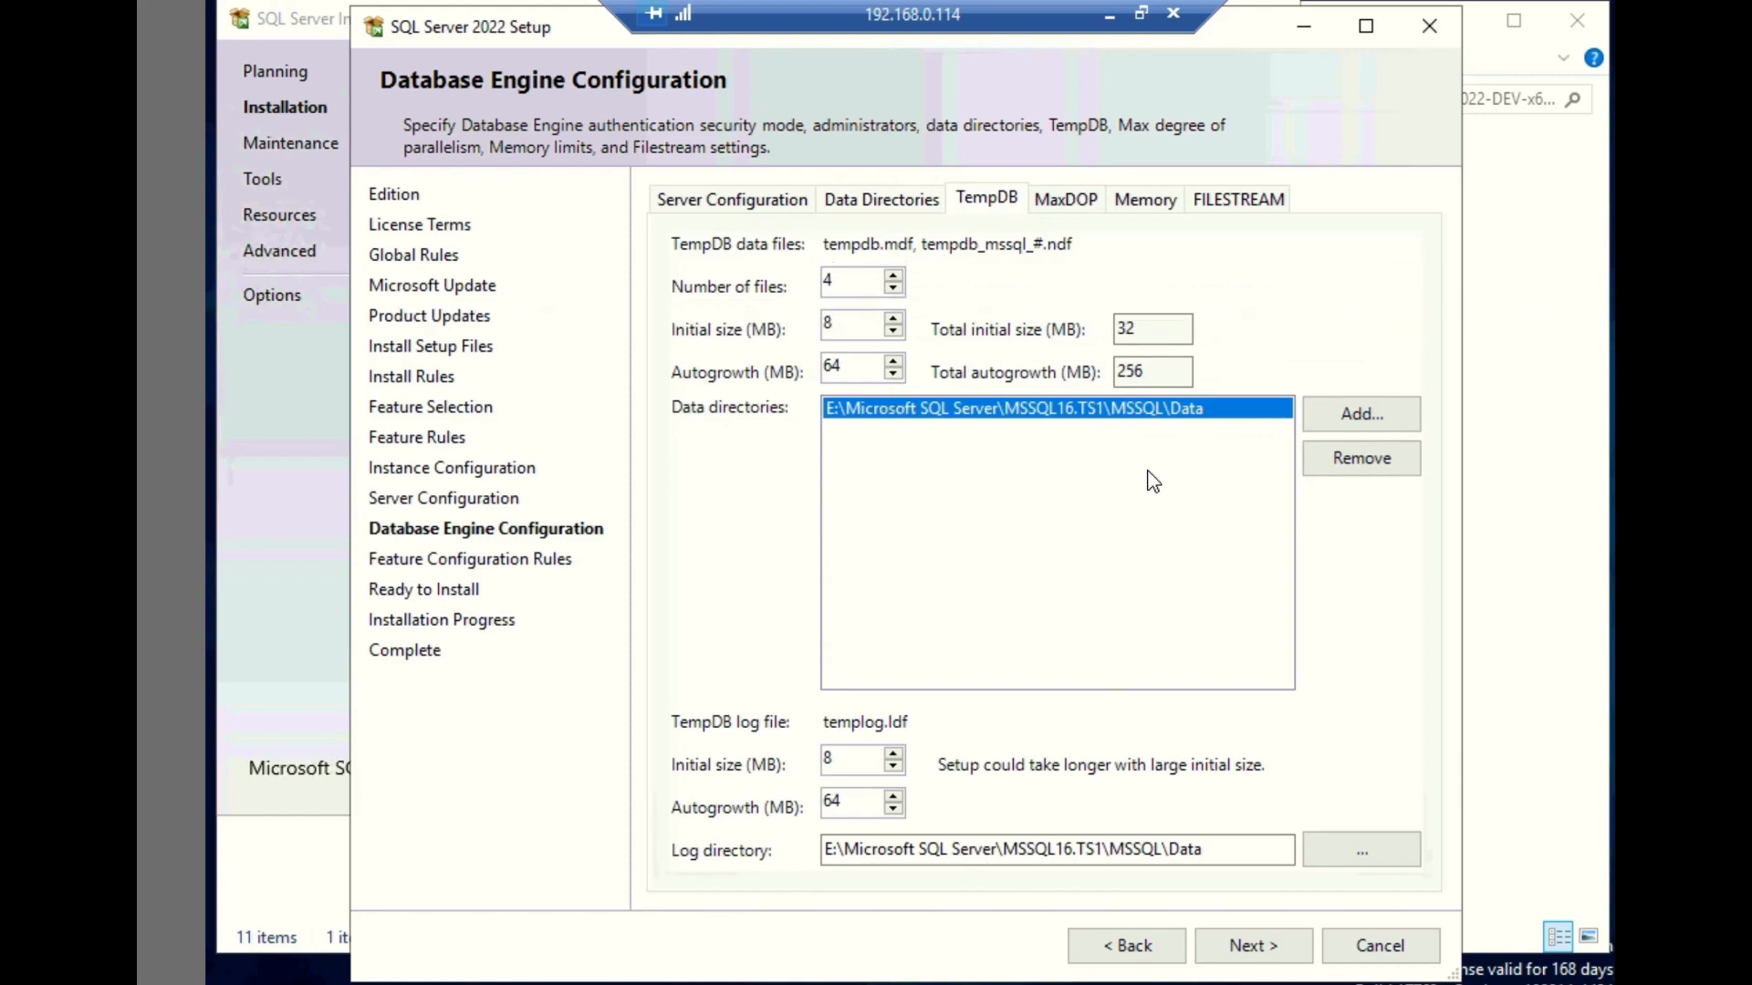
pyautogui.click(1140, 202)
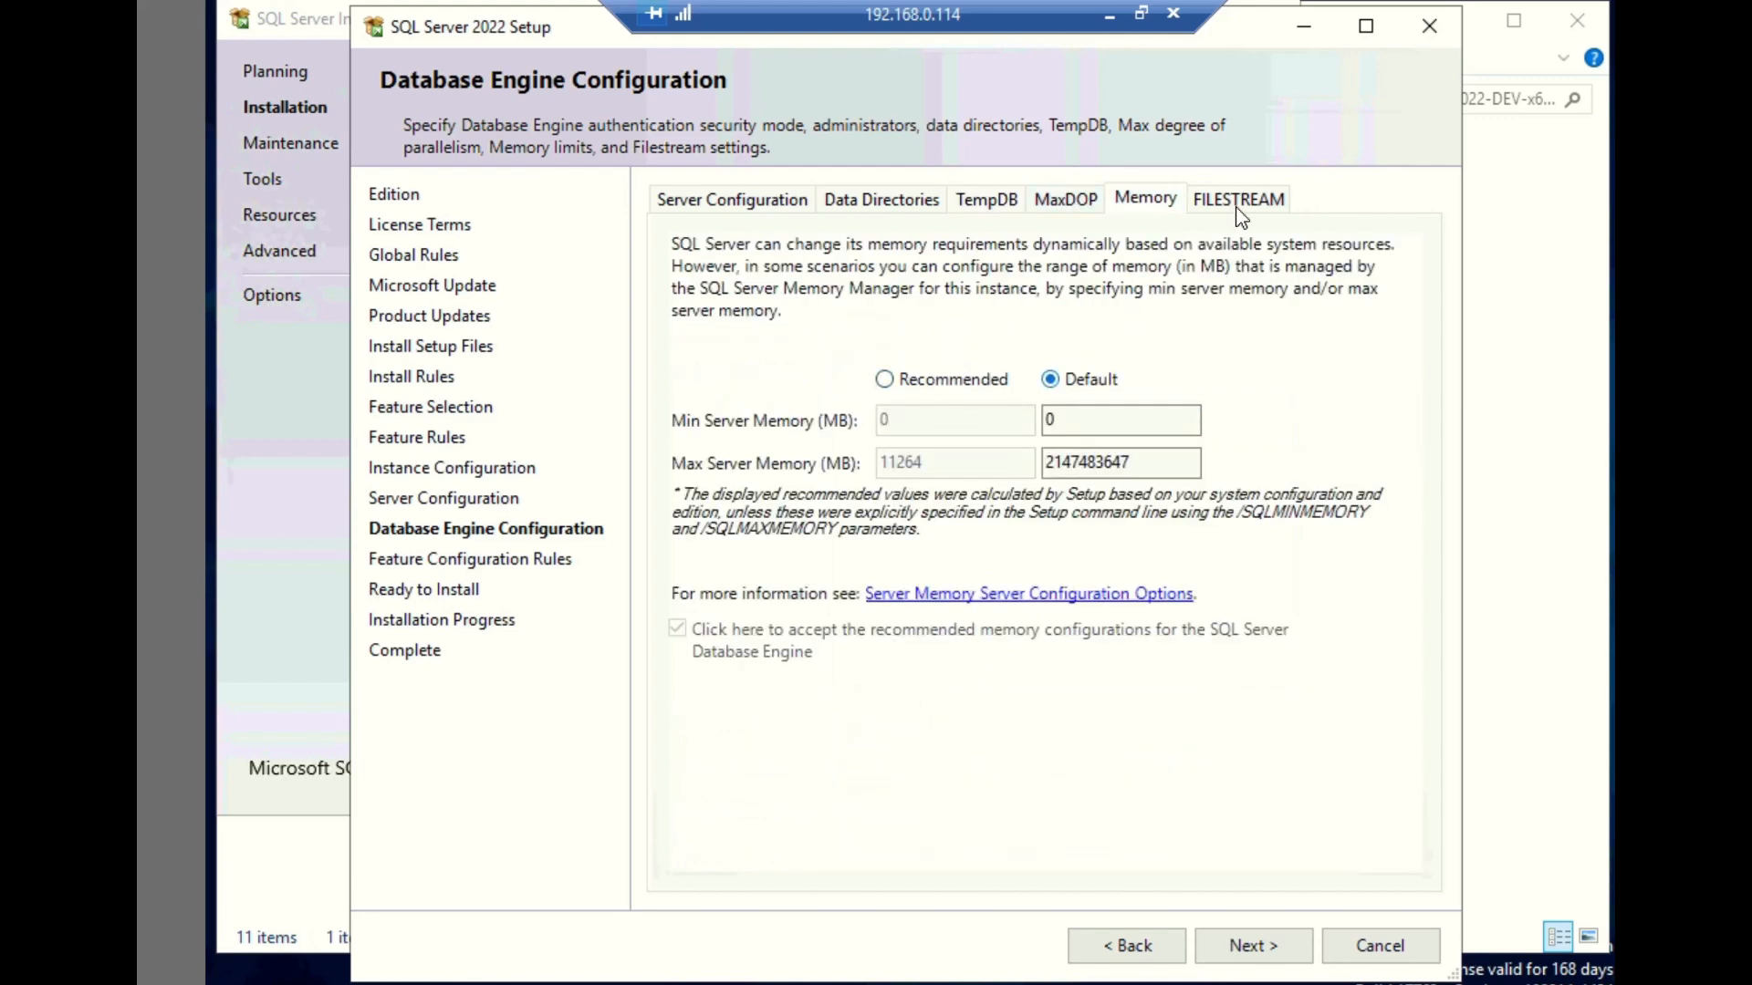
pyautogui.click(735, 201)
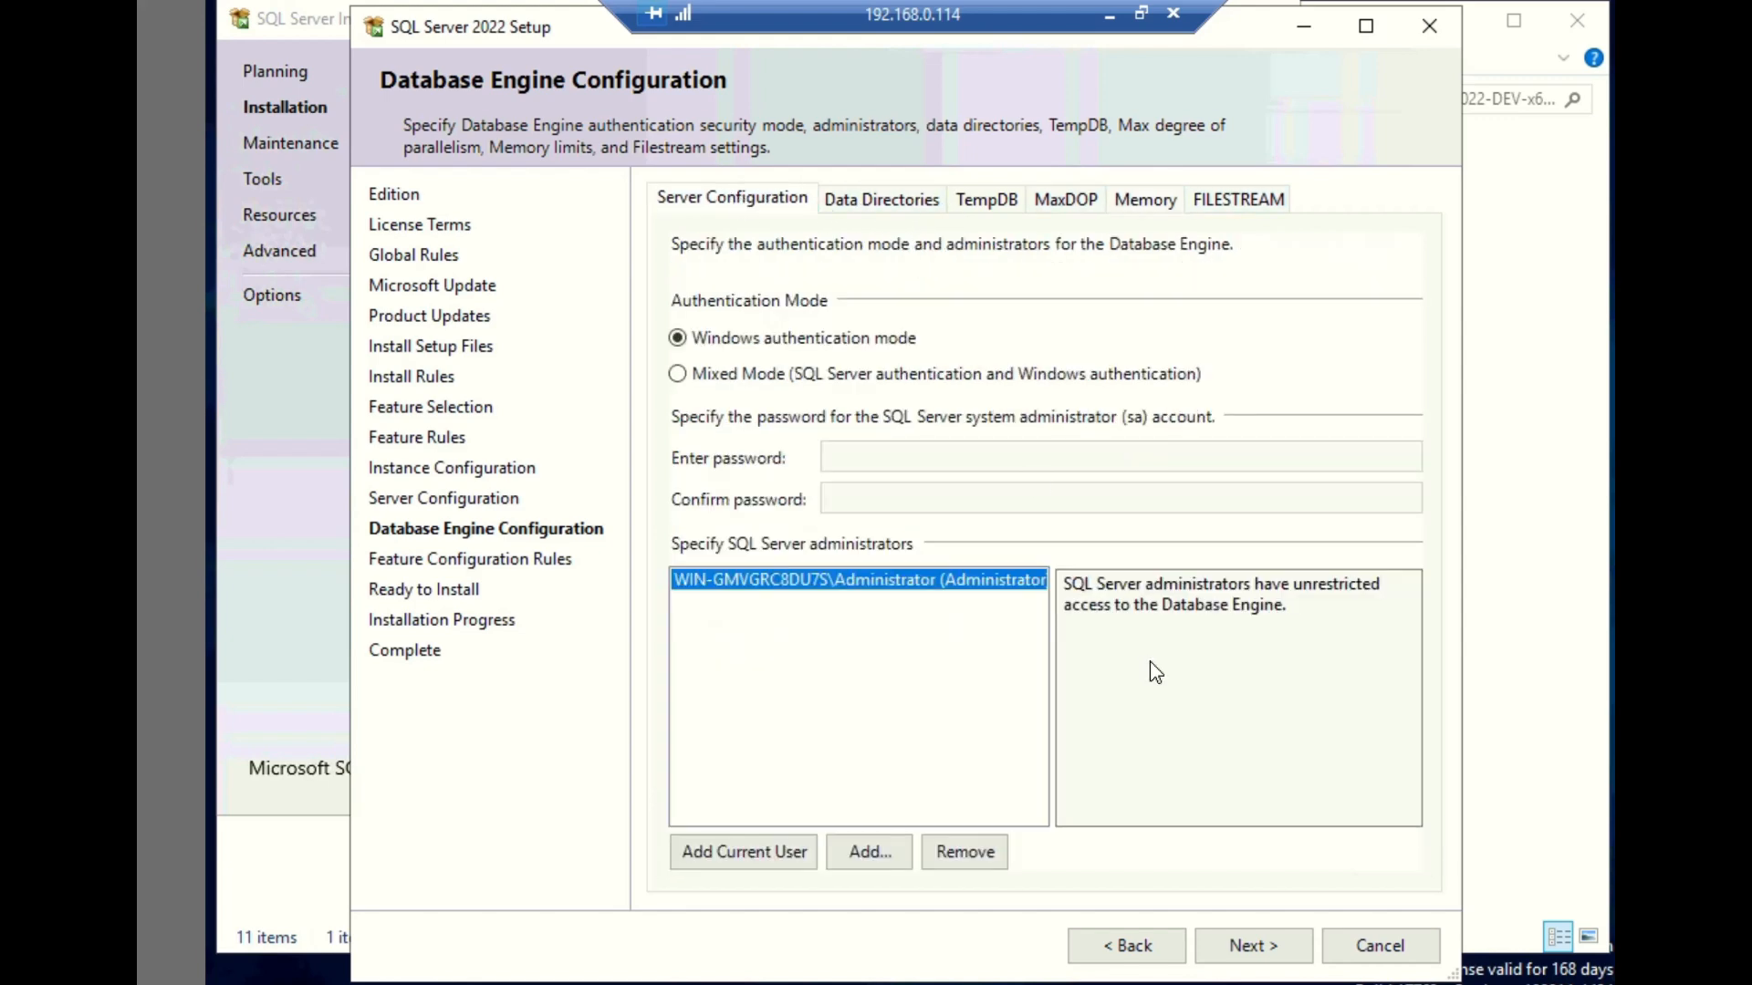
pyautogui.click(1226, 939)
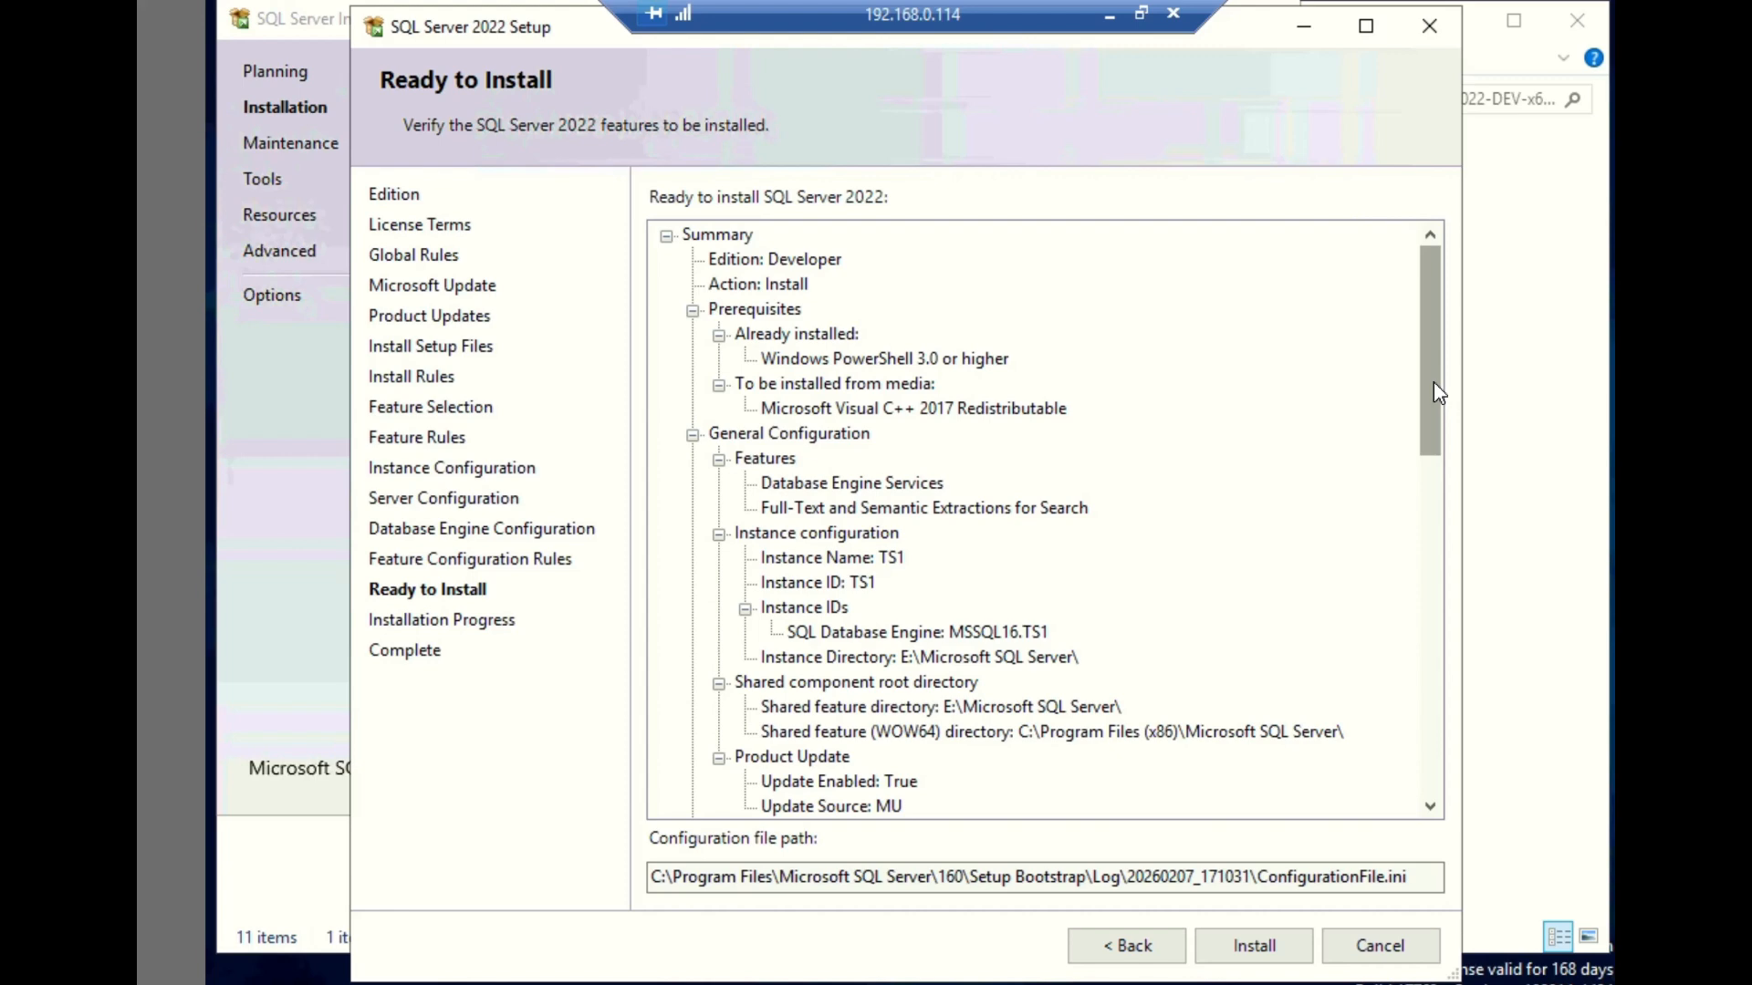
# - Review the full summary of features, directories, collation and services, and start the SQL Server 2022 installation
pyautogui.scroll(-8, 1436, 489)
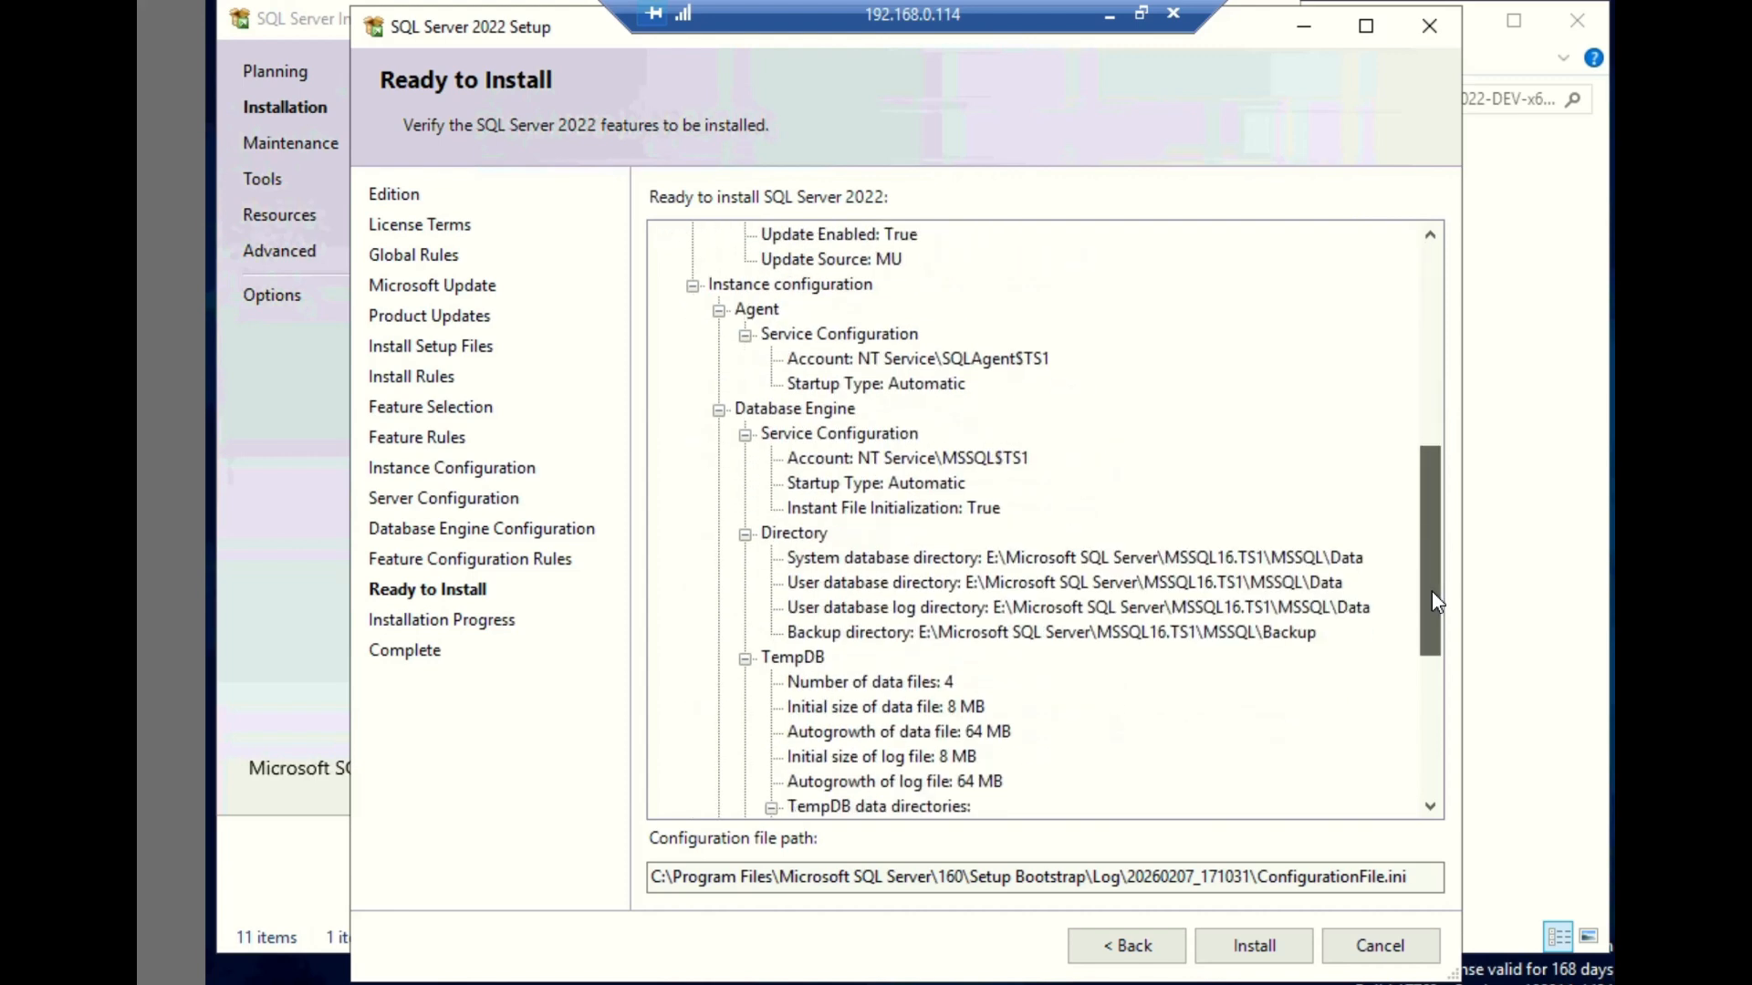
pyautogui.scroll(-4, 1427, 679)
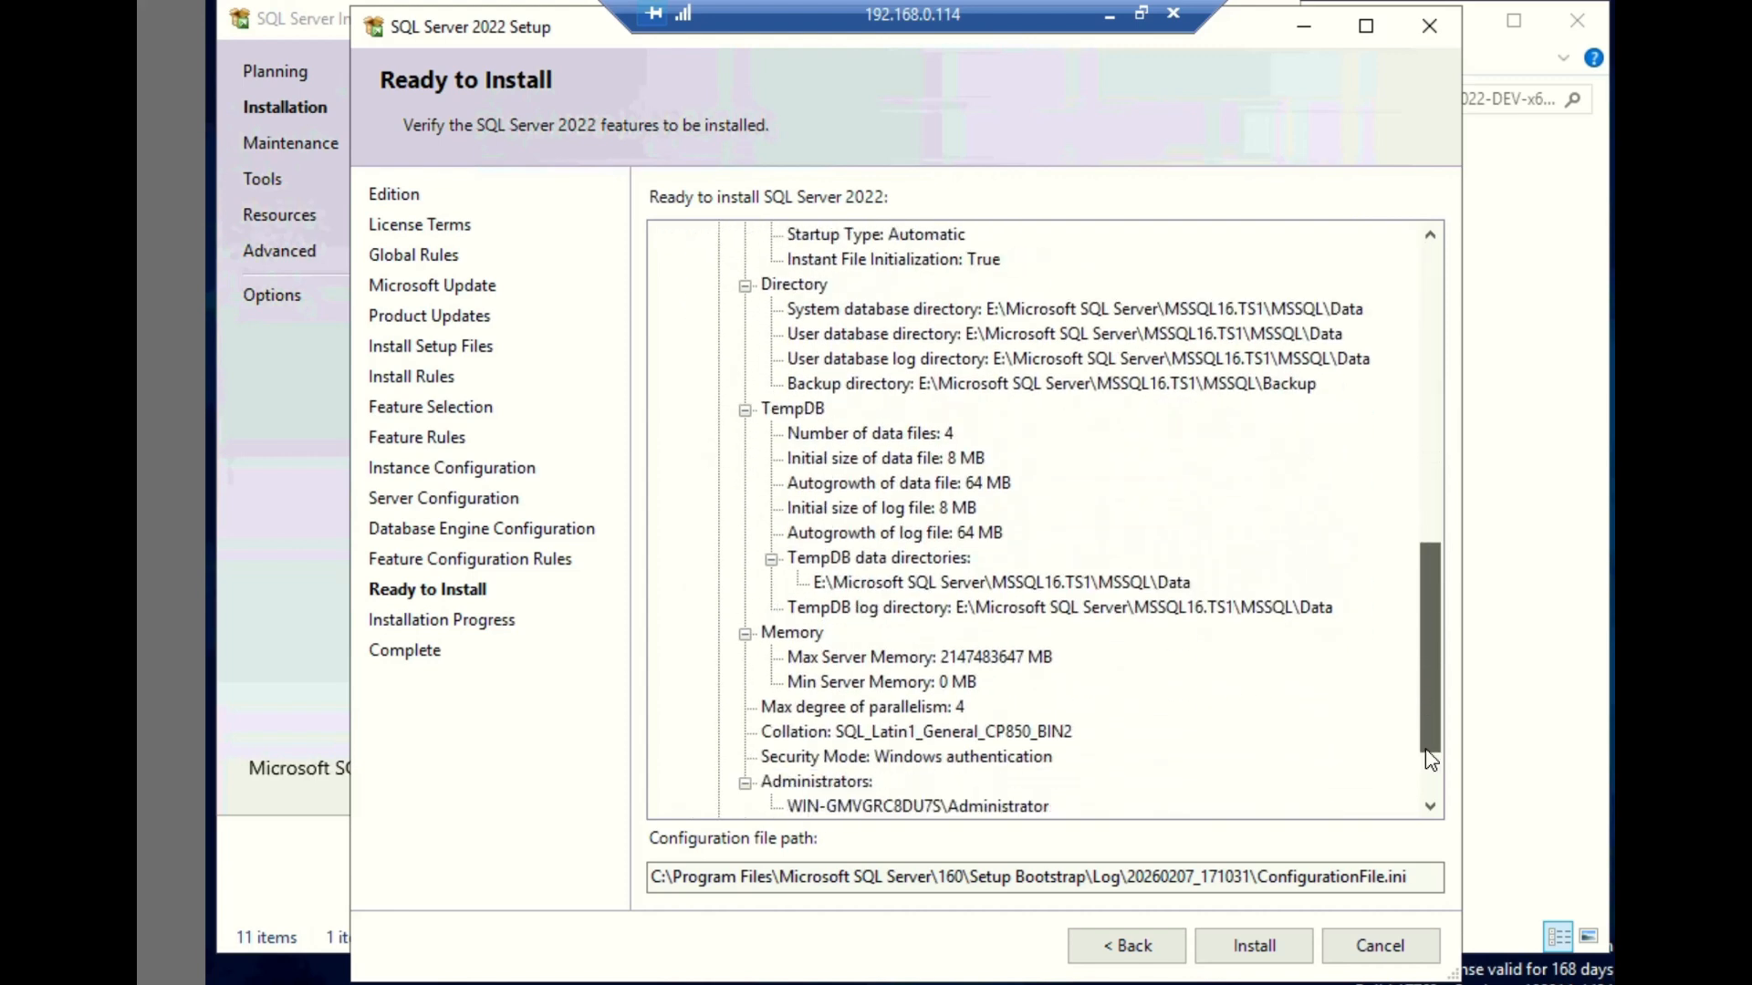
pyautogui.scroll(-1, 1425, 759)
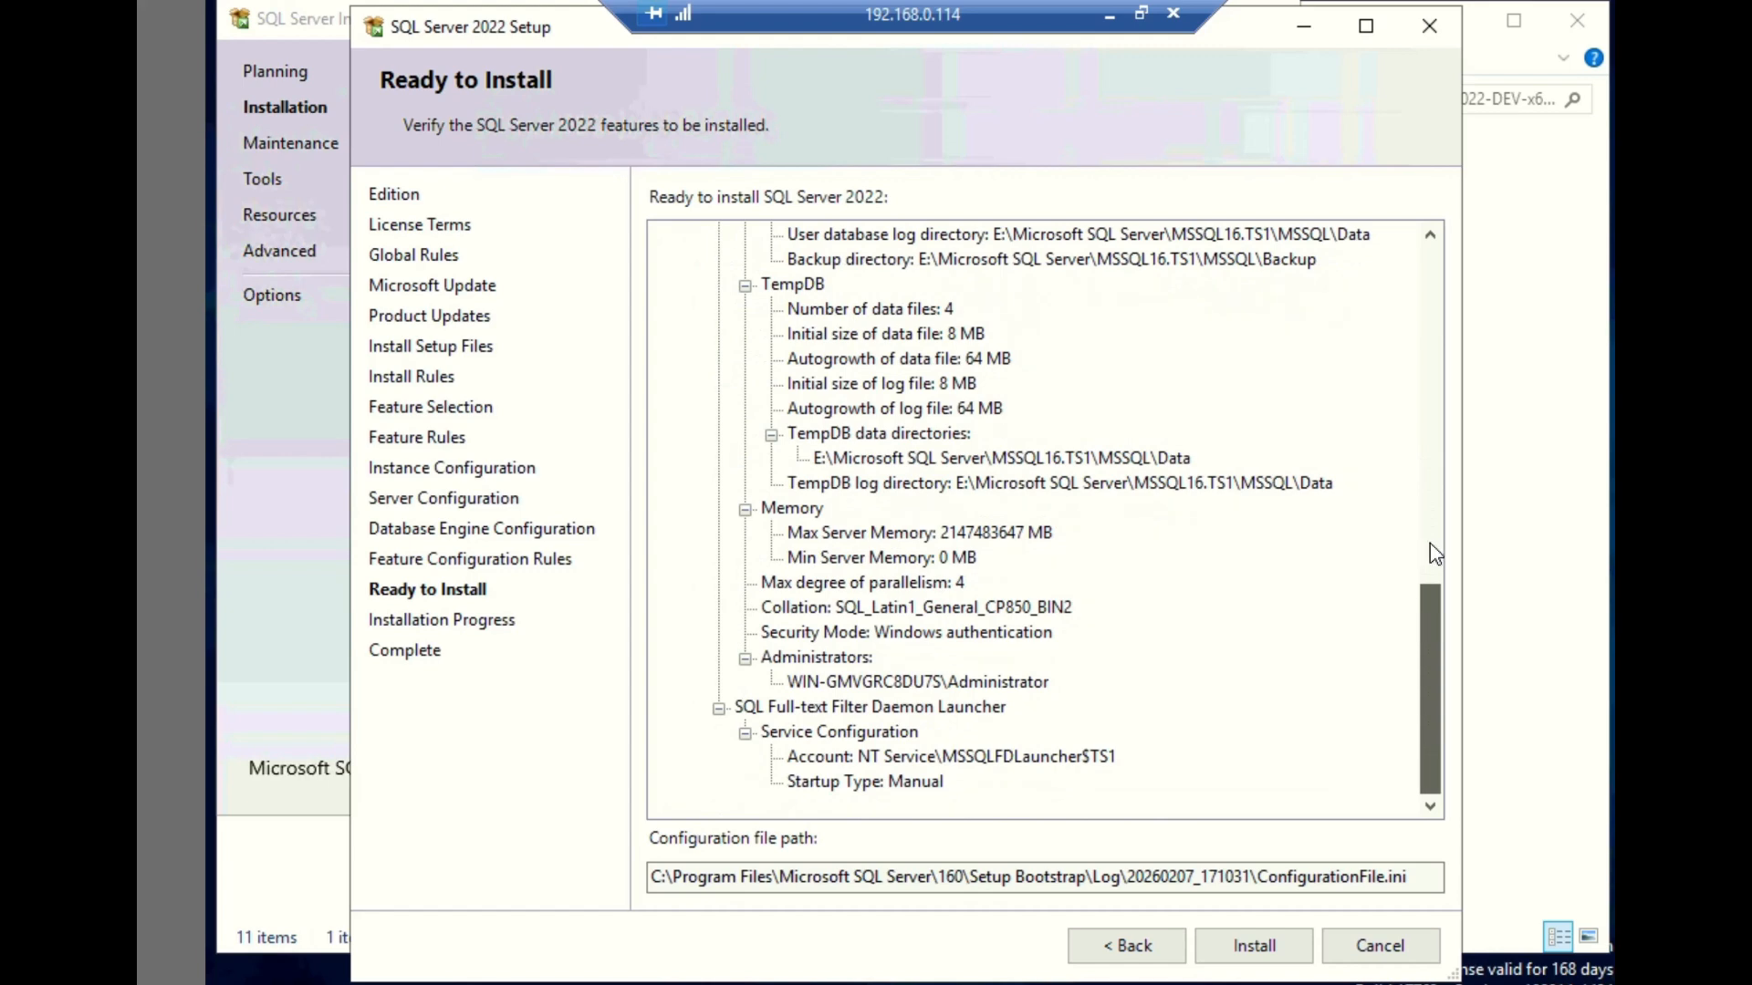
pyautogui.scroll(12, 1435, 553)
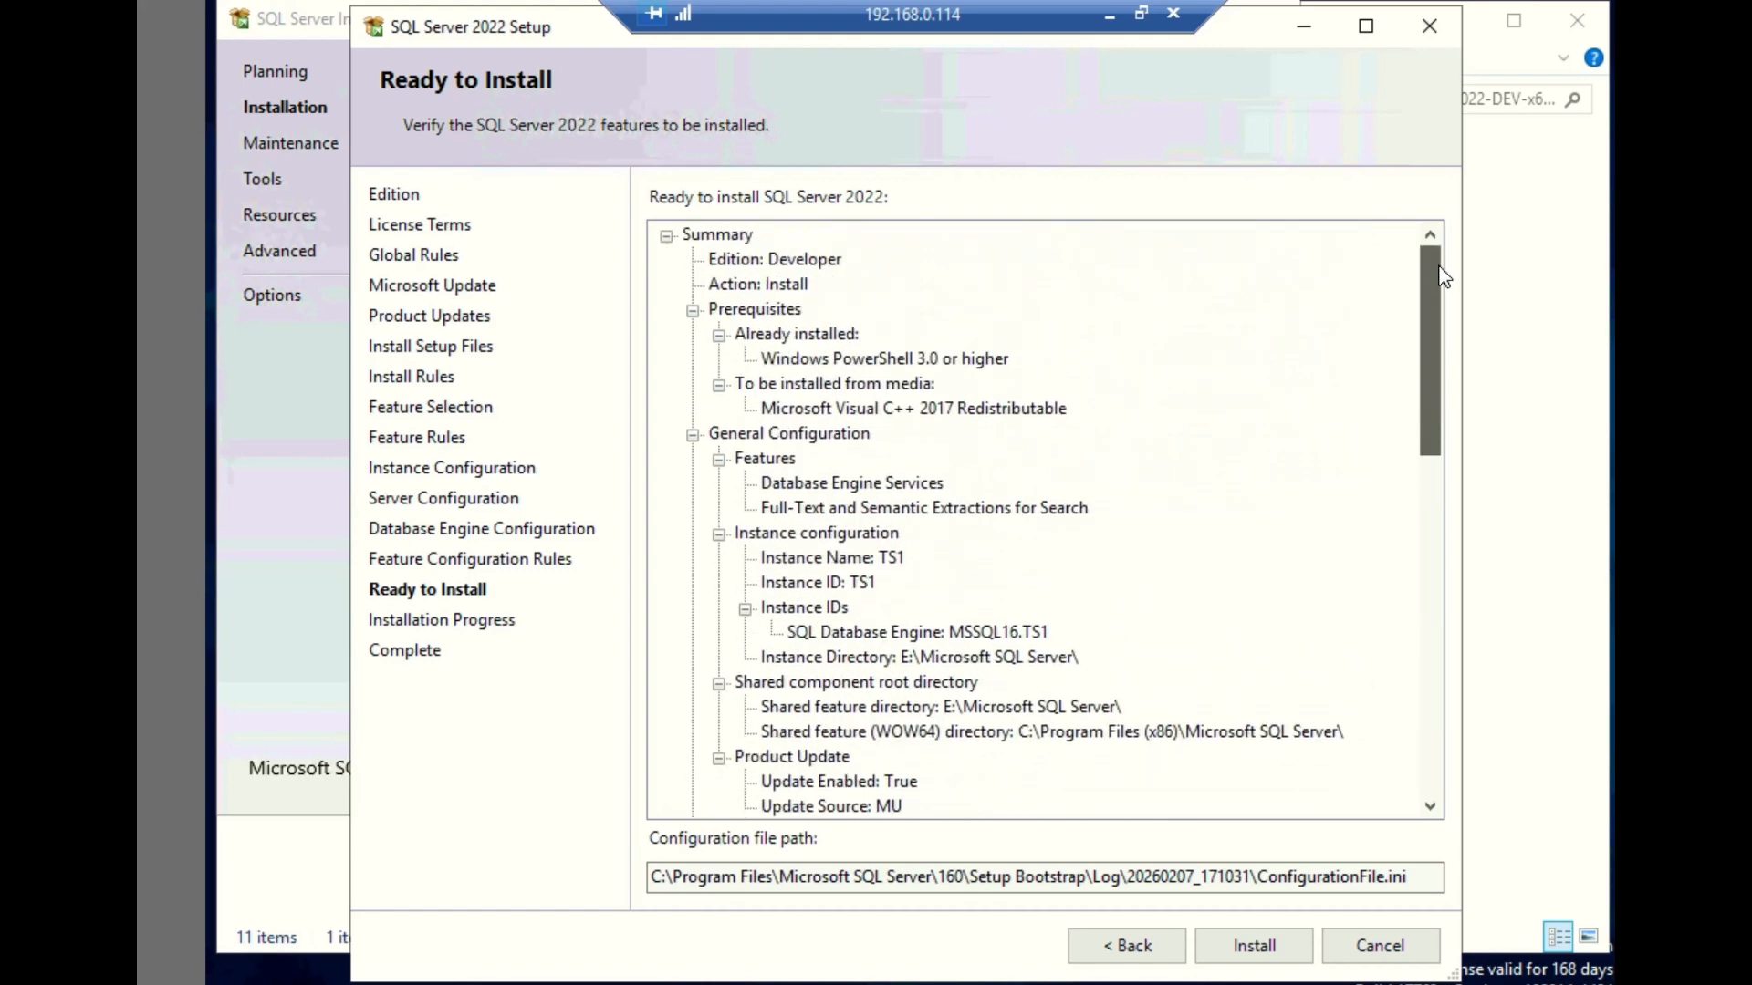
pyautogui.click(1255, 947)
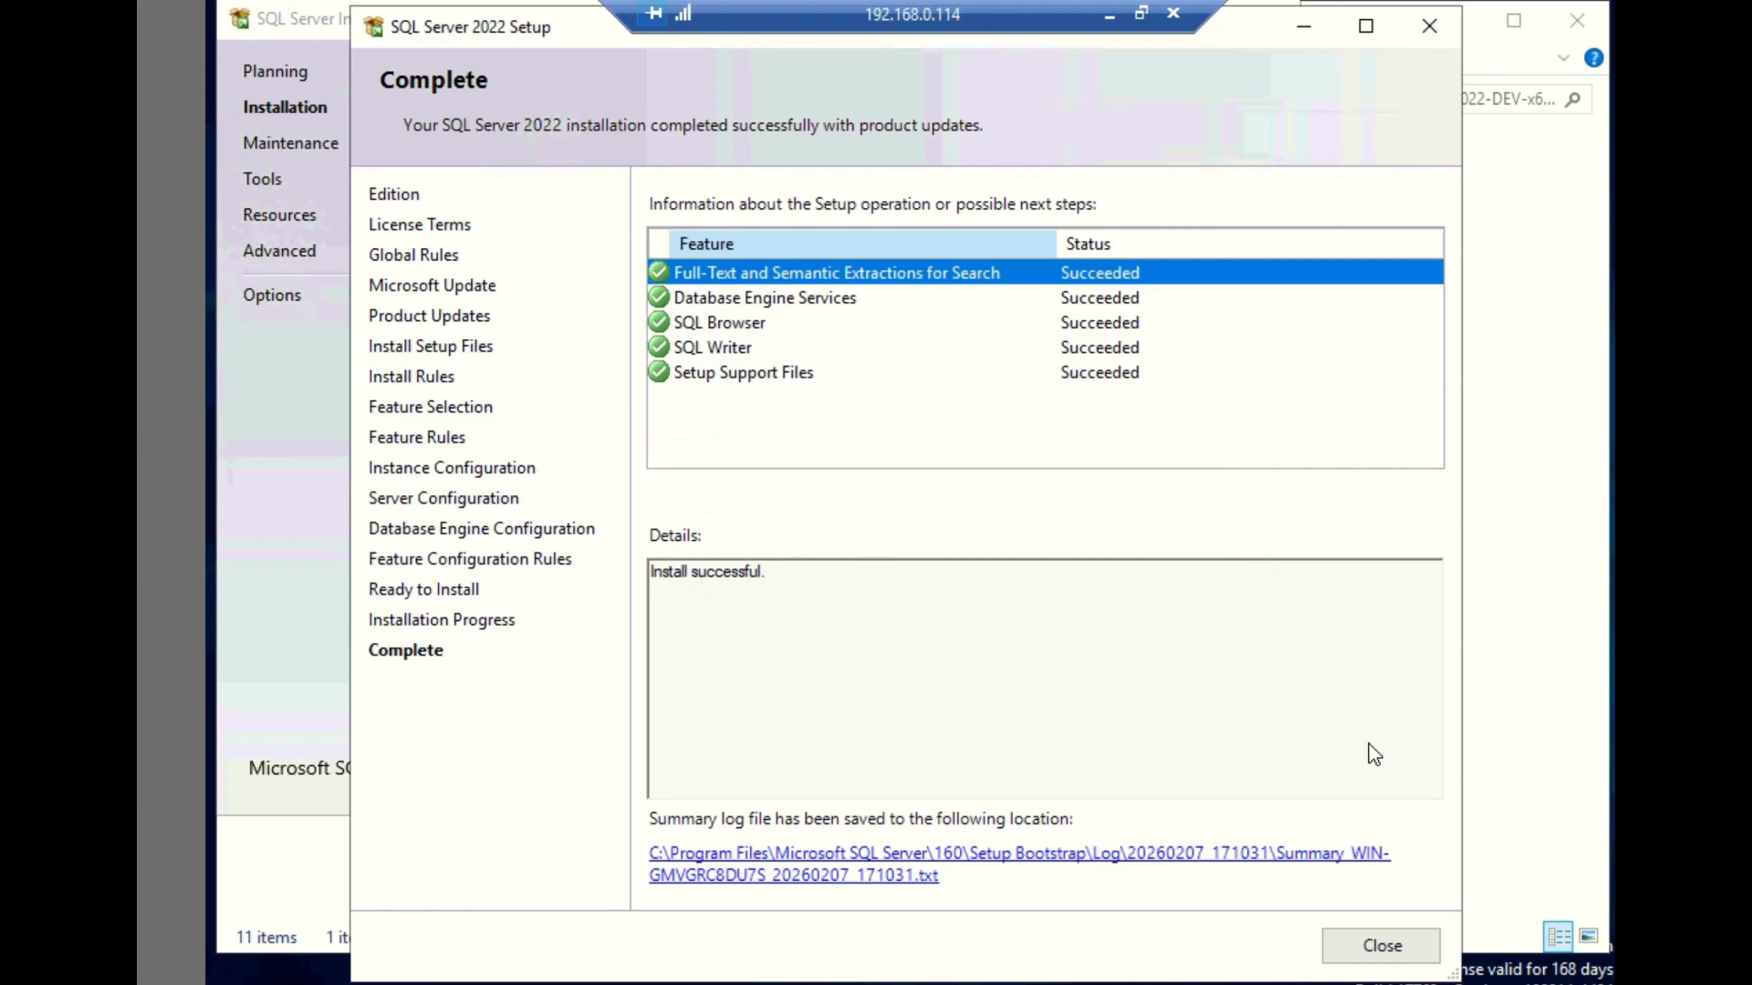
# - Close the completed setup wizard and the Installation Center, and go up to the SQL-DB folder on drive E:
pyautogui.click(1378, 958)
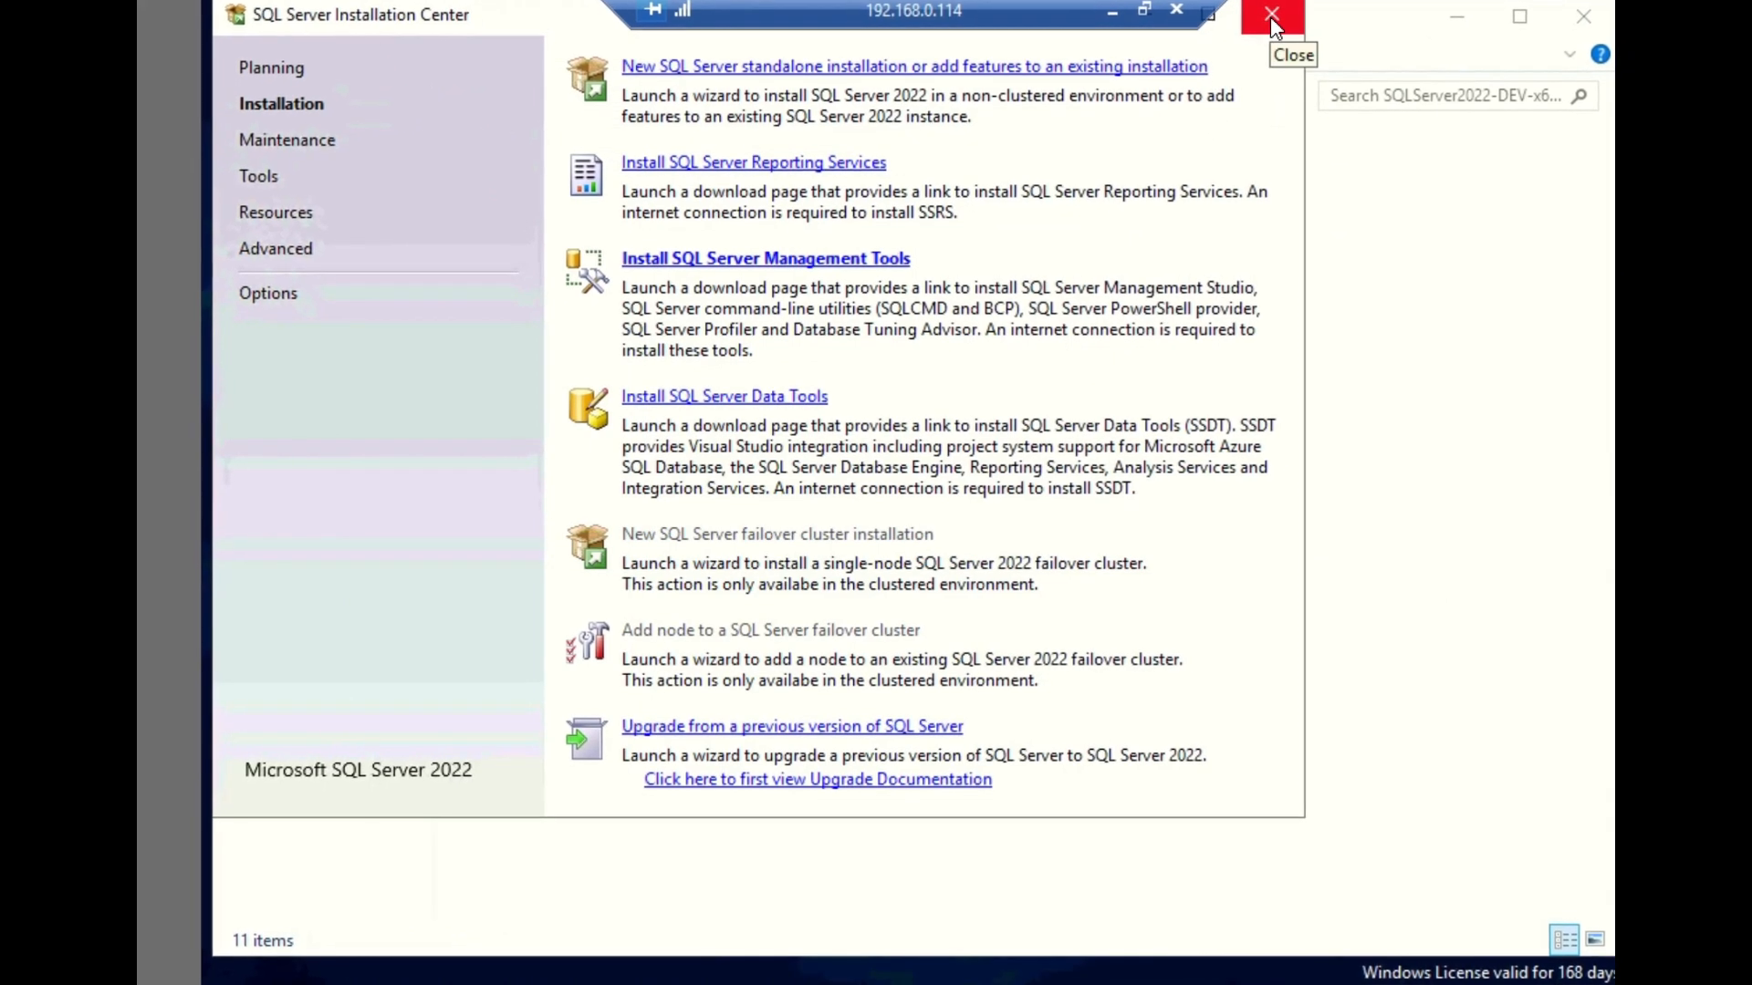
pyautogui.click(1272, 20)
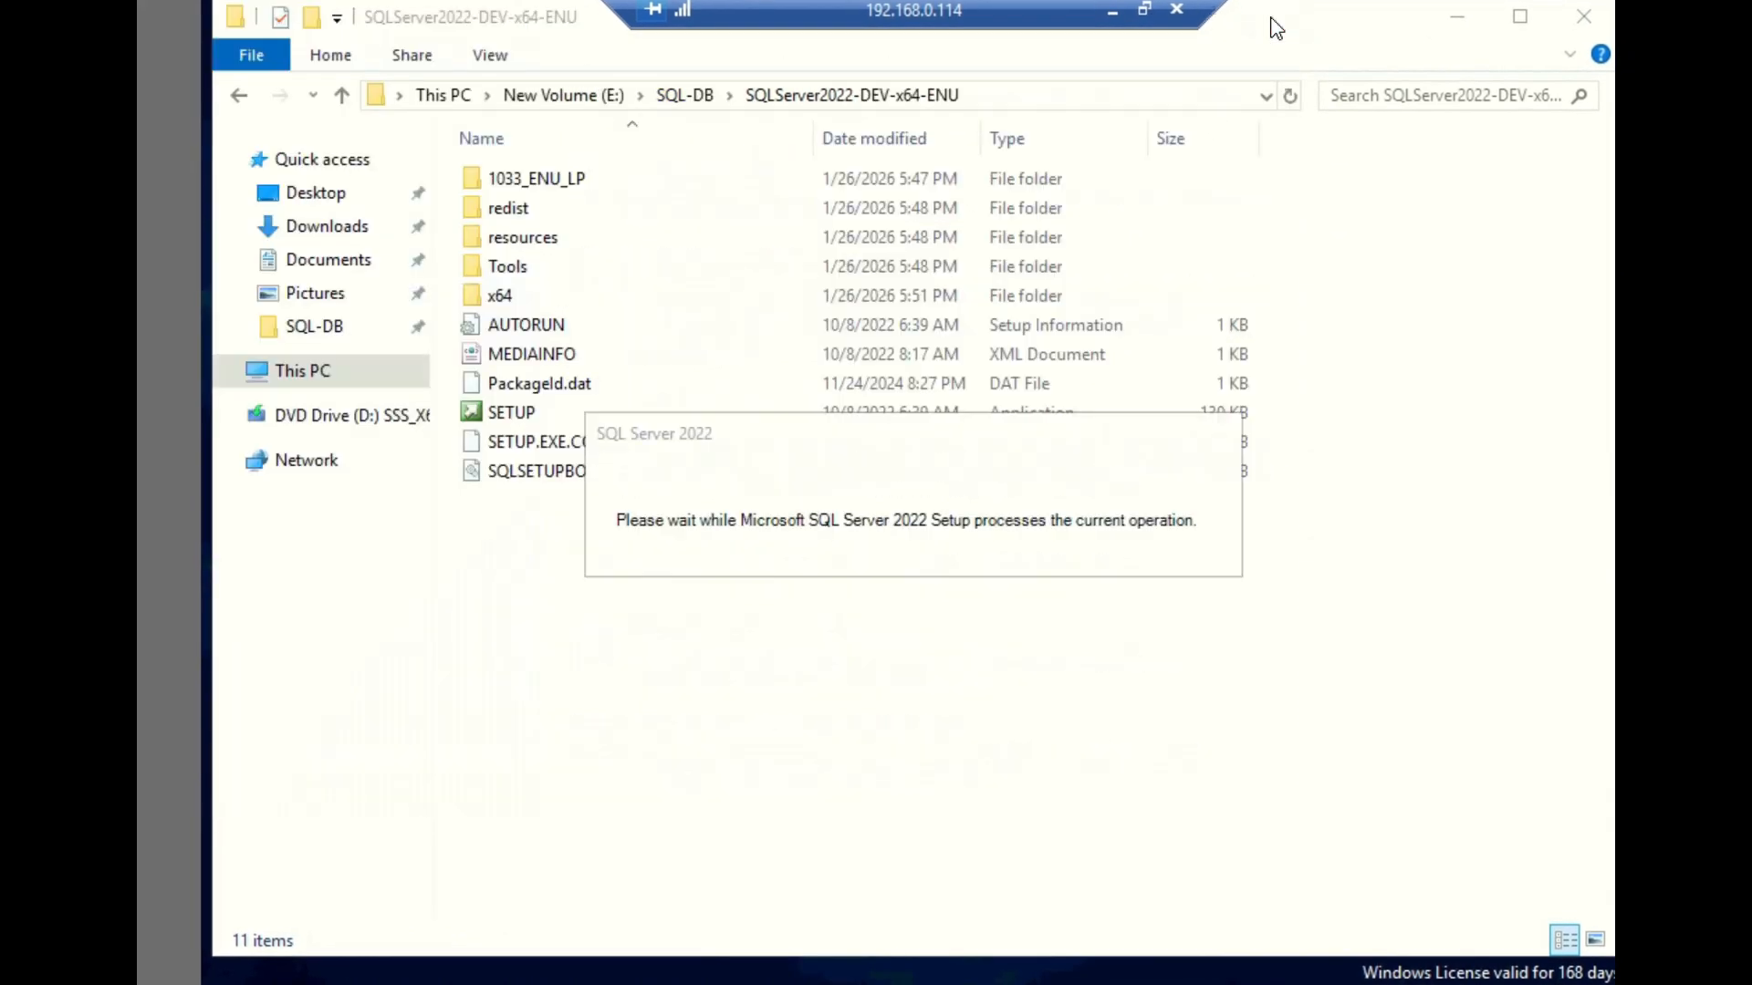
pyautogui.click(689, 95)
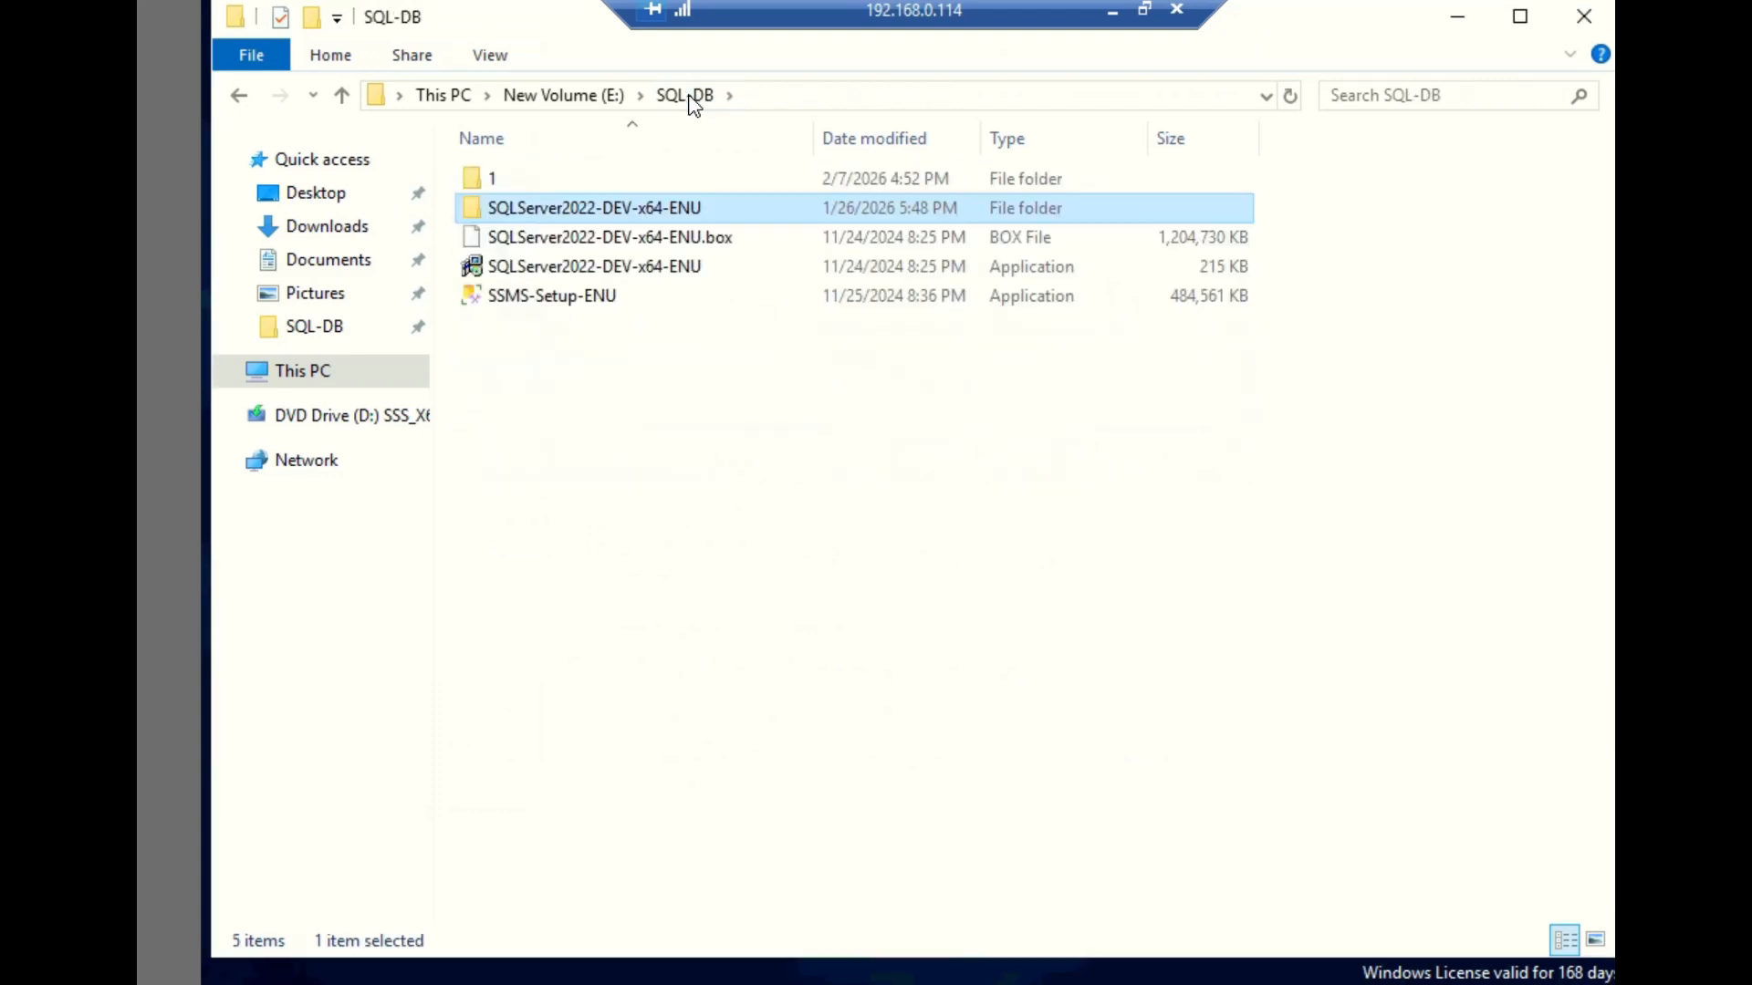
# - Run SSMS-Setup-ENU, install SQL Server Management Studio 20.2 in its default location, and close the installer
pyautogui.click(540, 324)
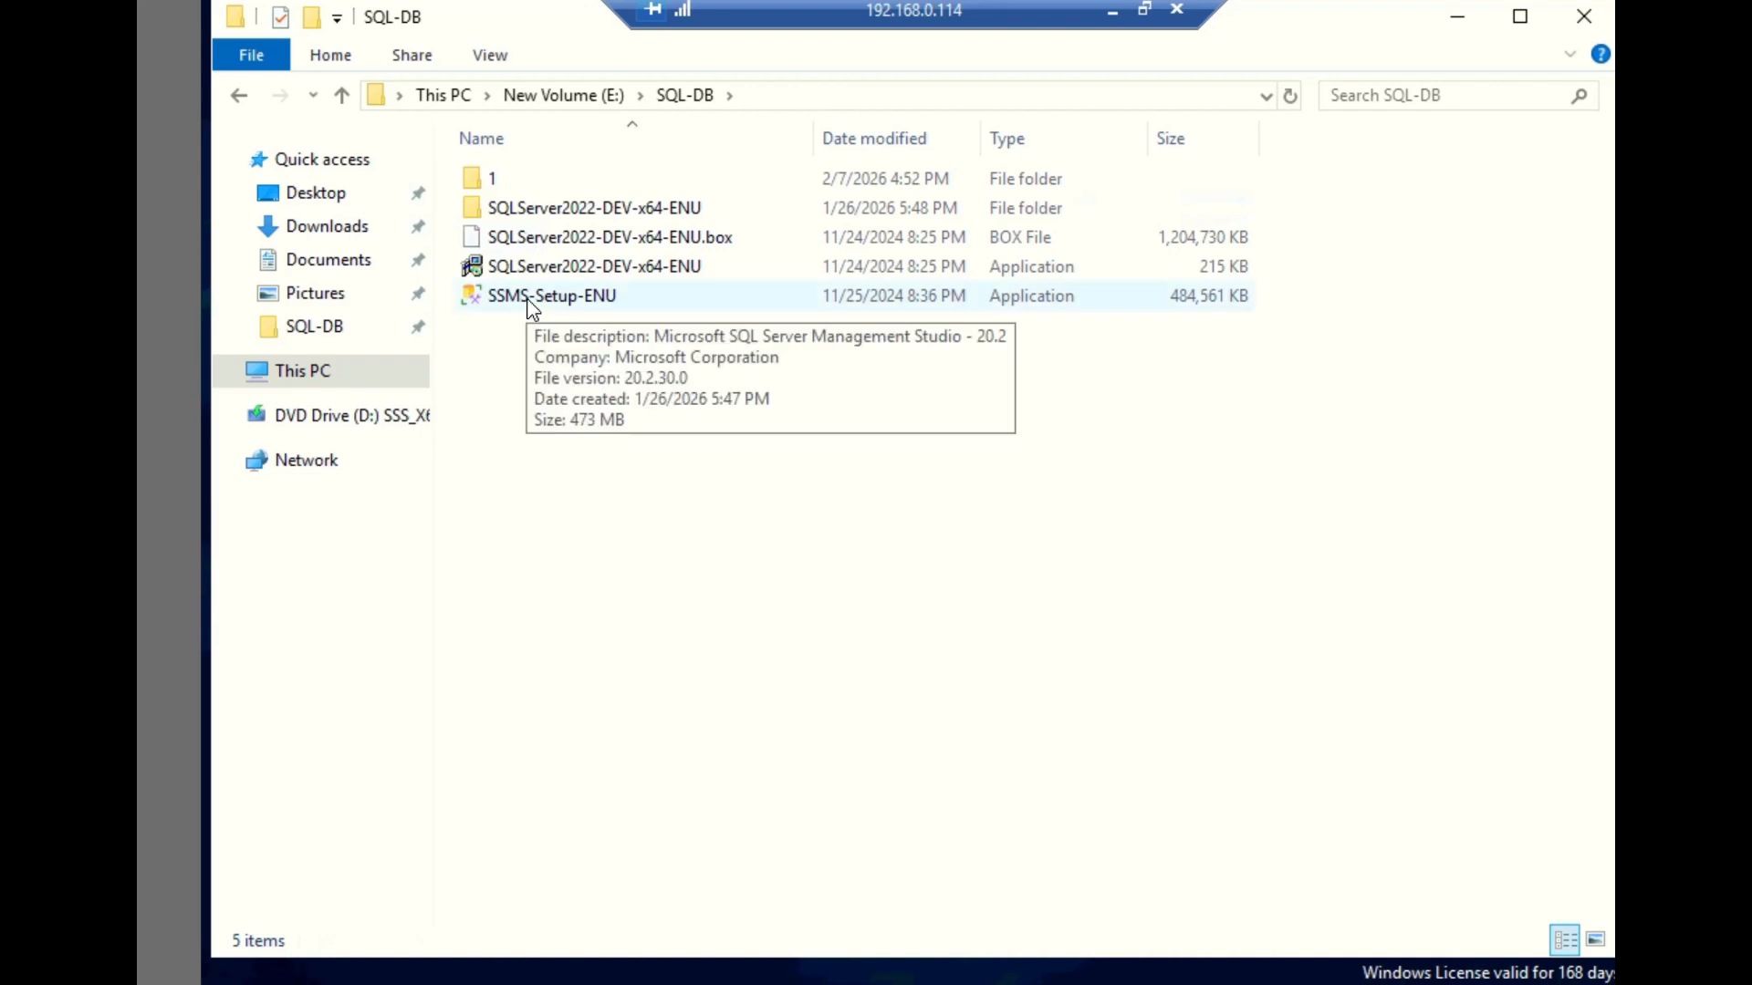
pyautogui.click(529, 303)
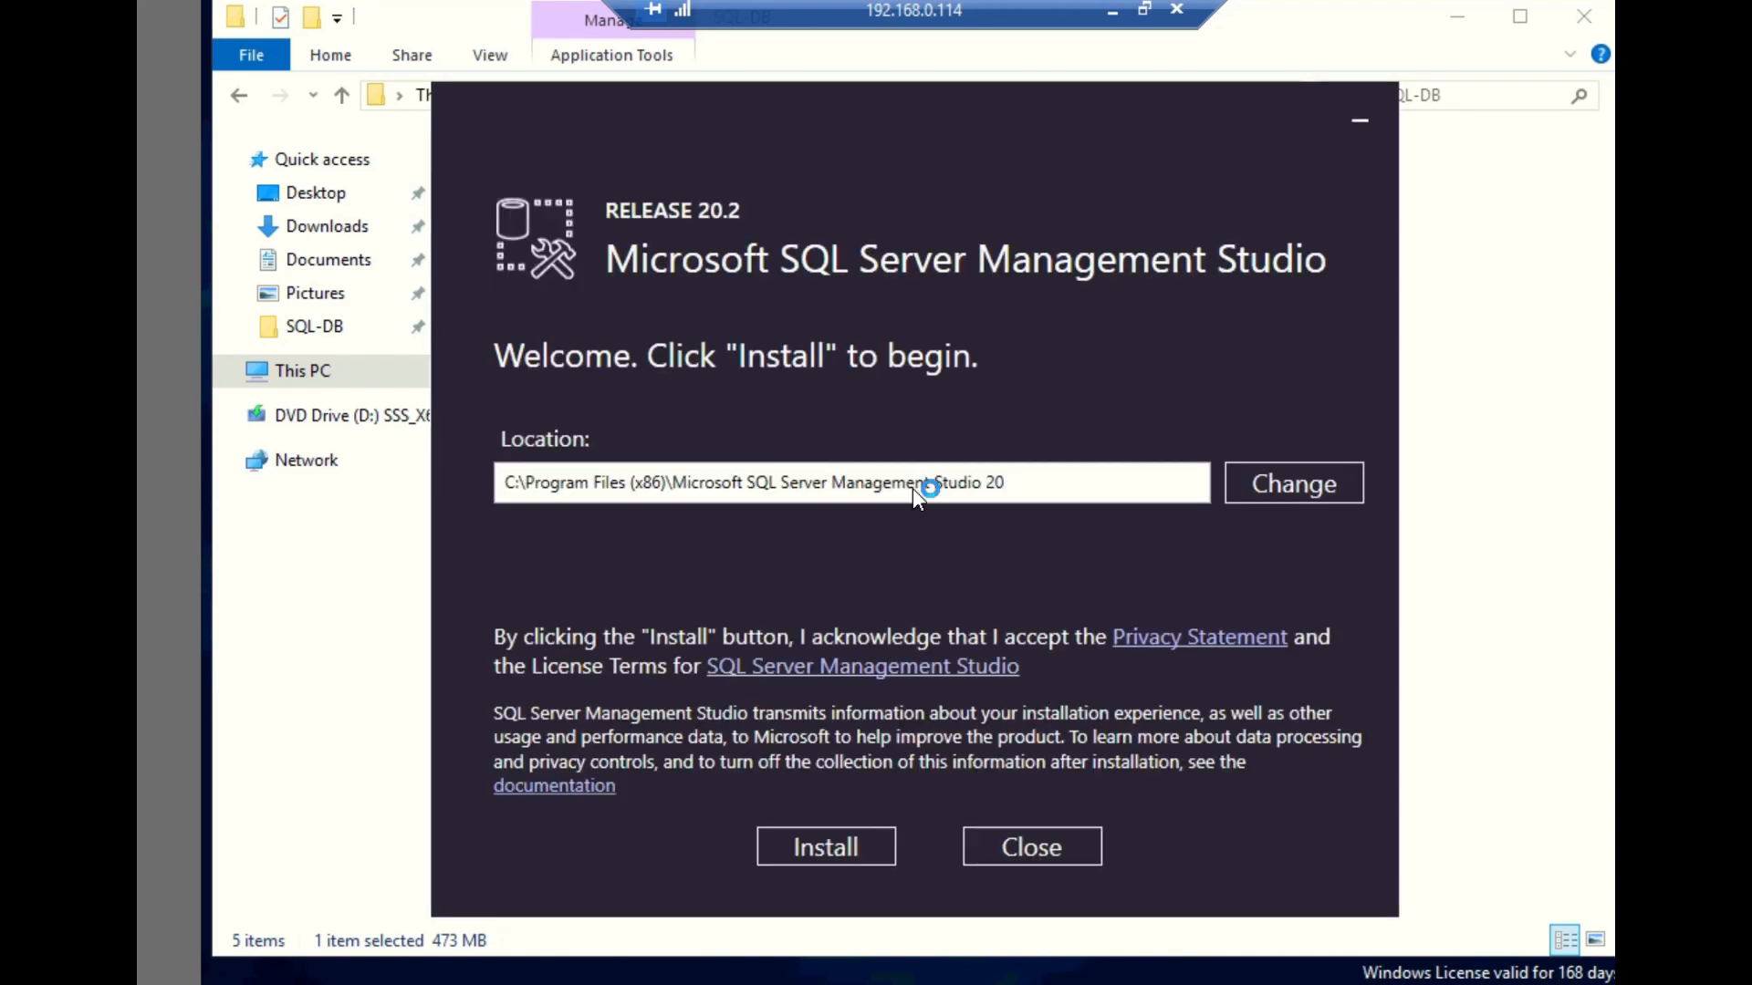
pyautogui.click(827, 857)
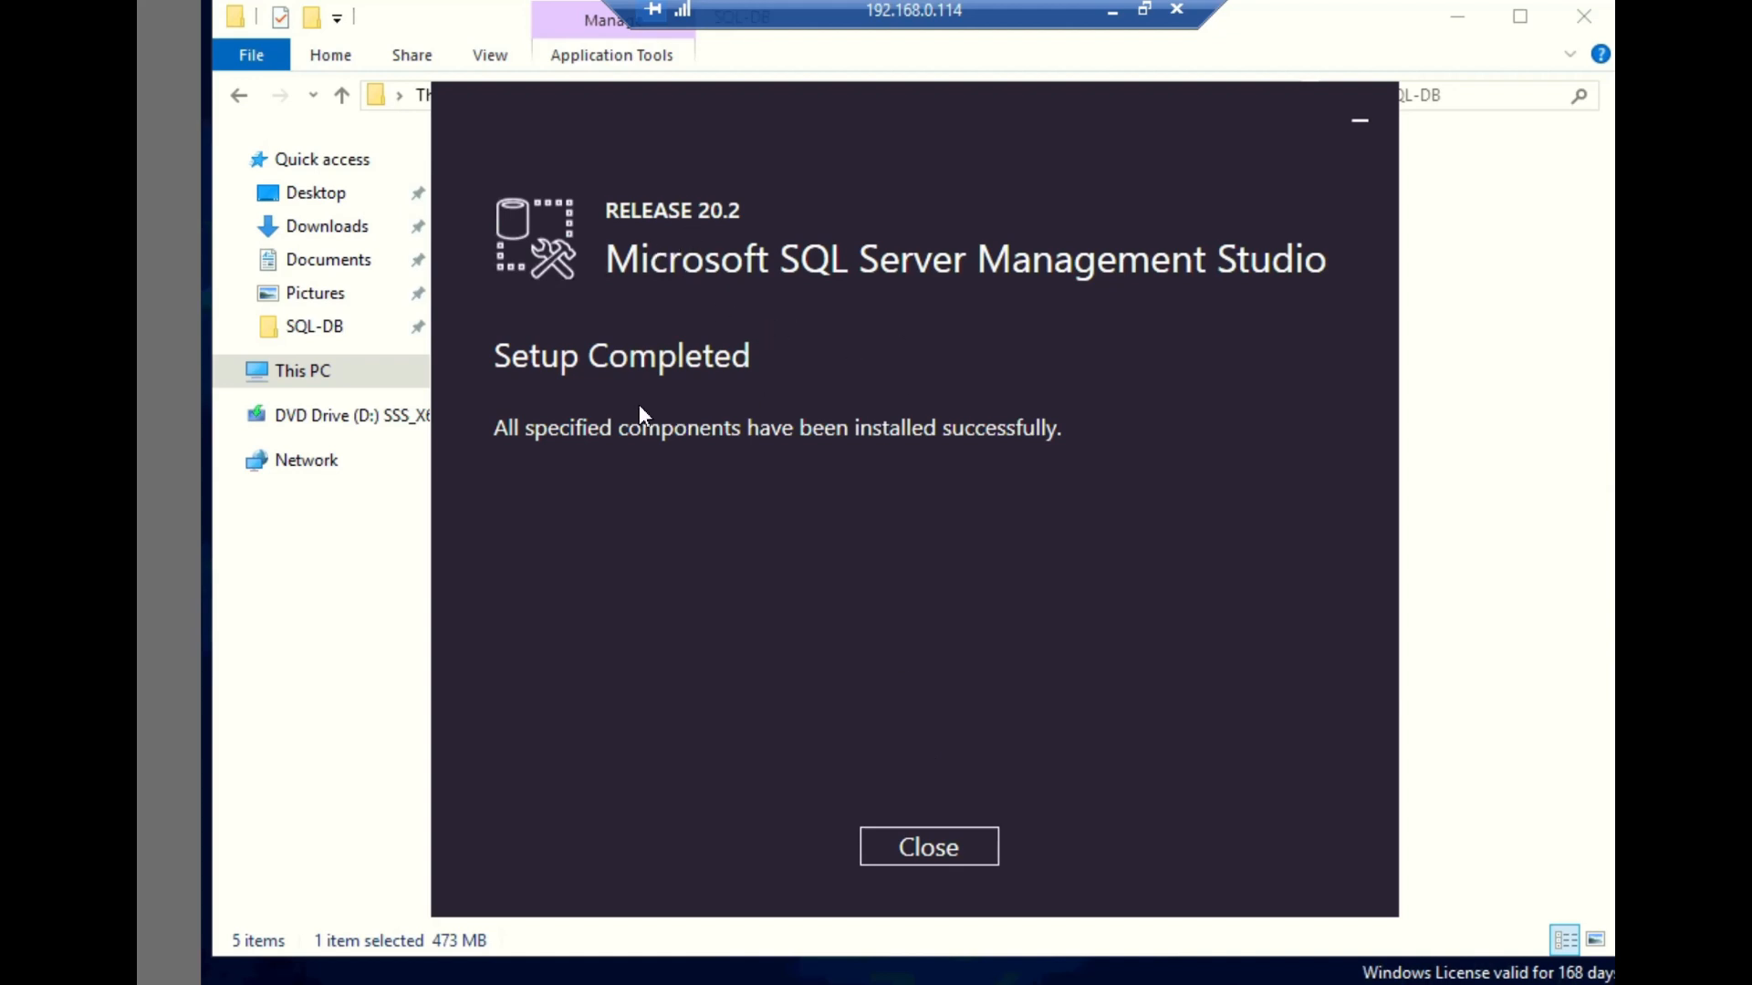
pyautogui.click(949, 858)
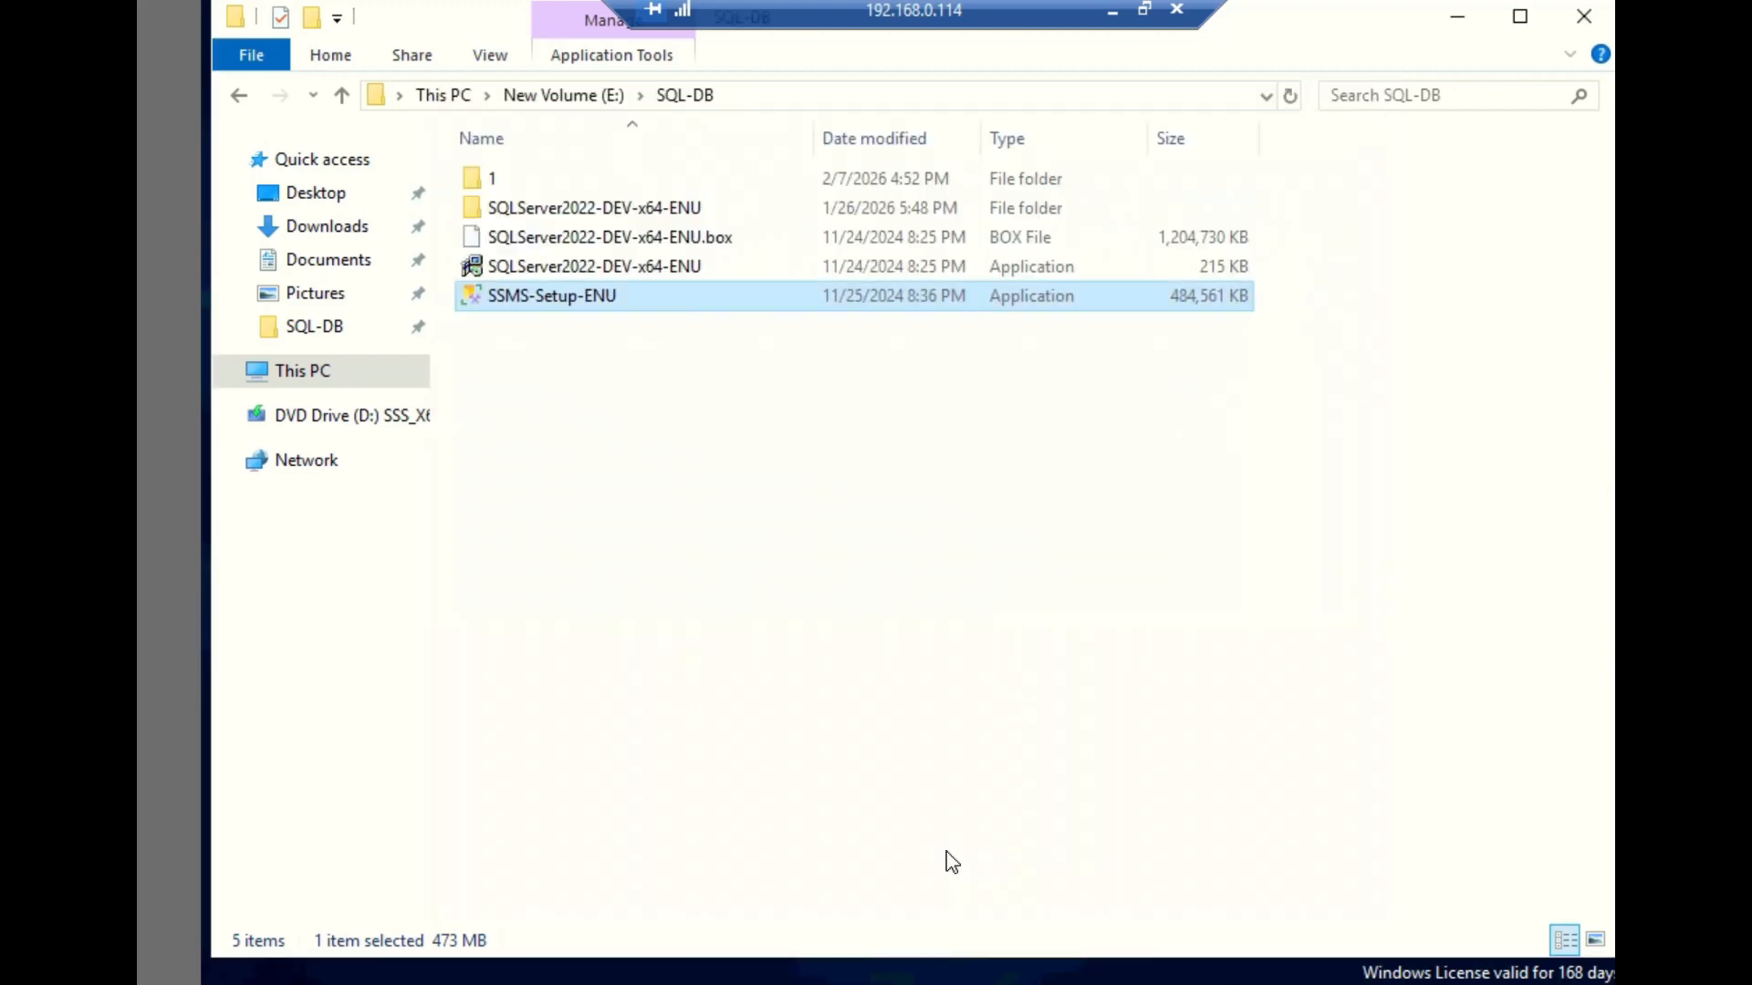
# - Minimize the folder window and show the installed programs under Microsoft SQL Server 2022 and Microsoft SQL Server Tools 20
pyautogui.click(1456, 18)
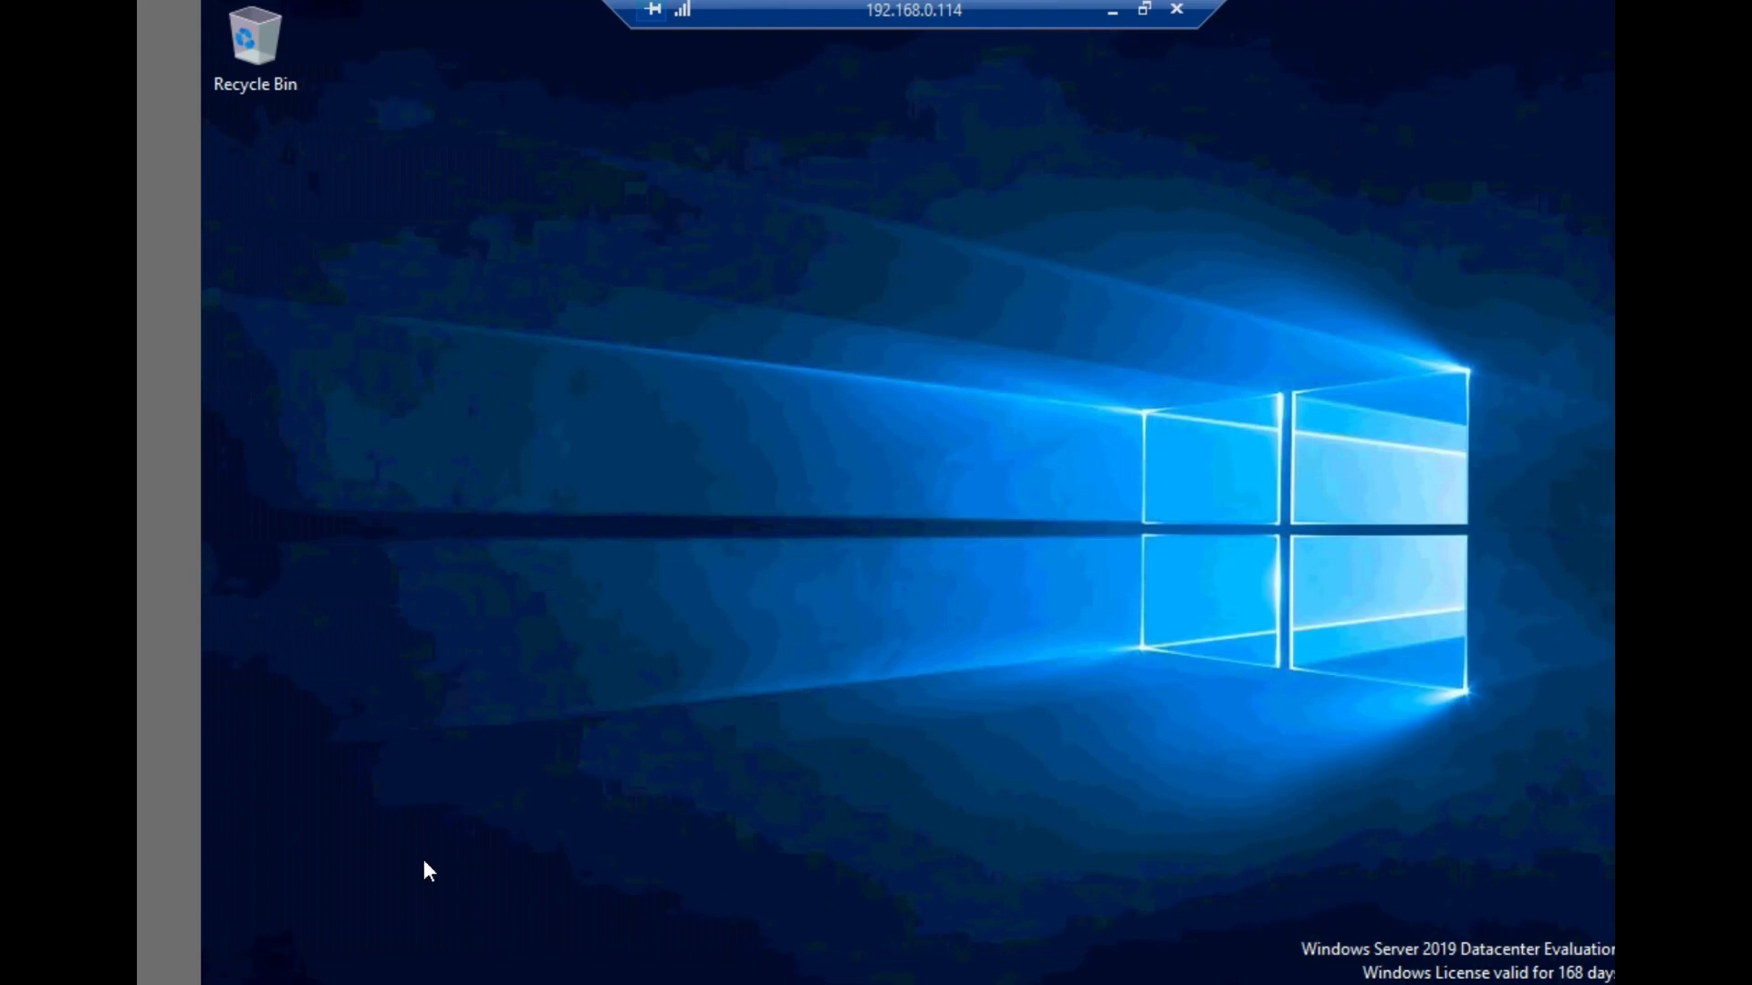
pyautogui.click(233, 984)
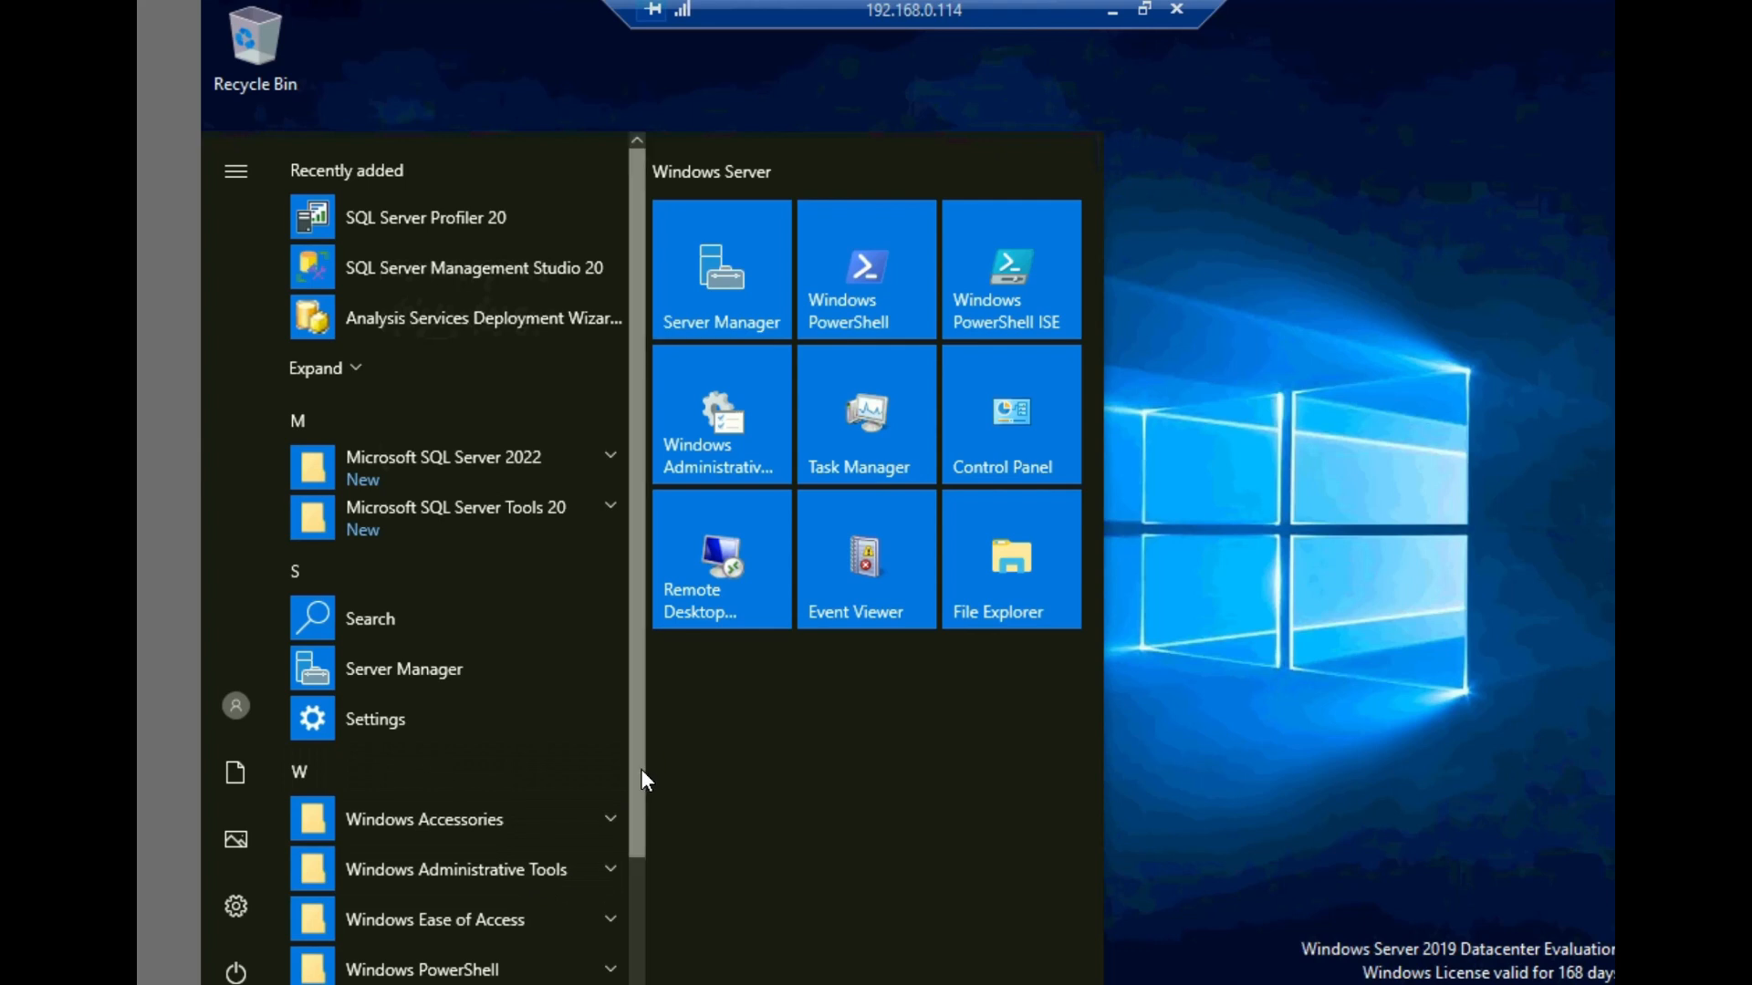
pyautogui.scroll(-1, 644, 789)
pyautogui.scroll(-3, 653, 869)
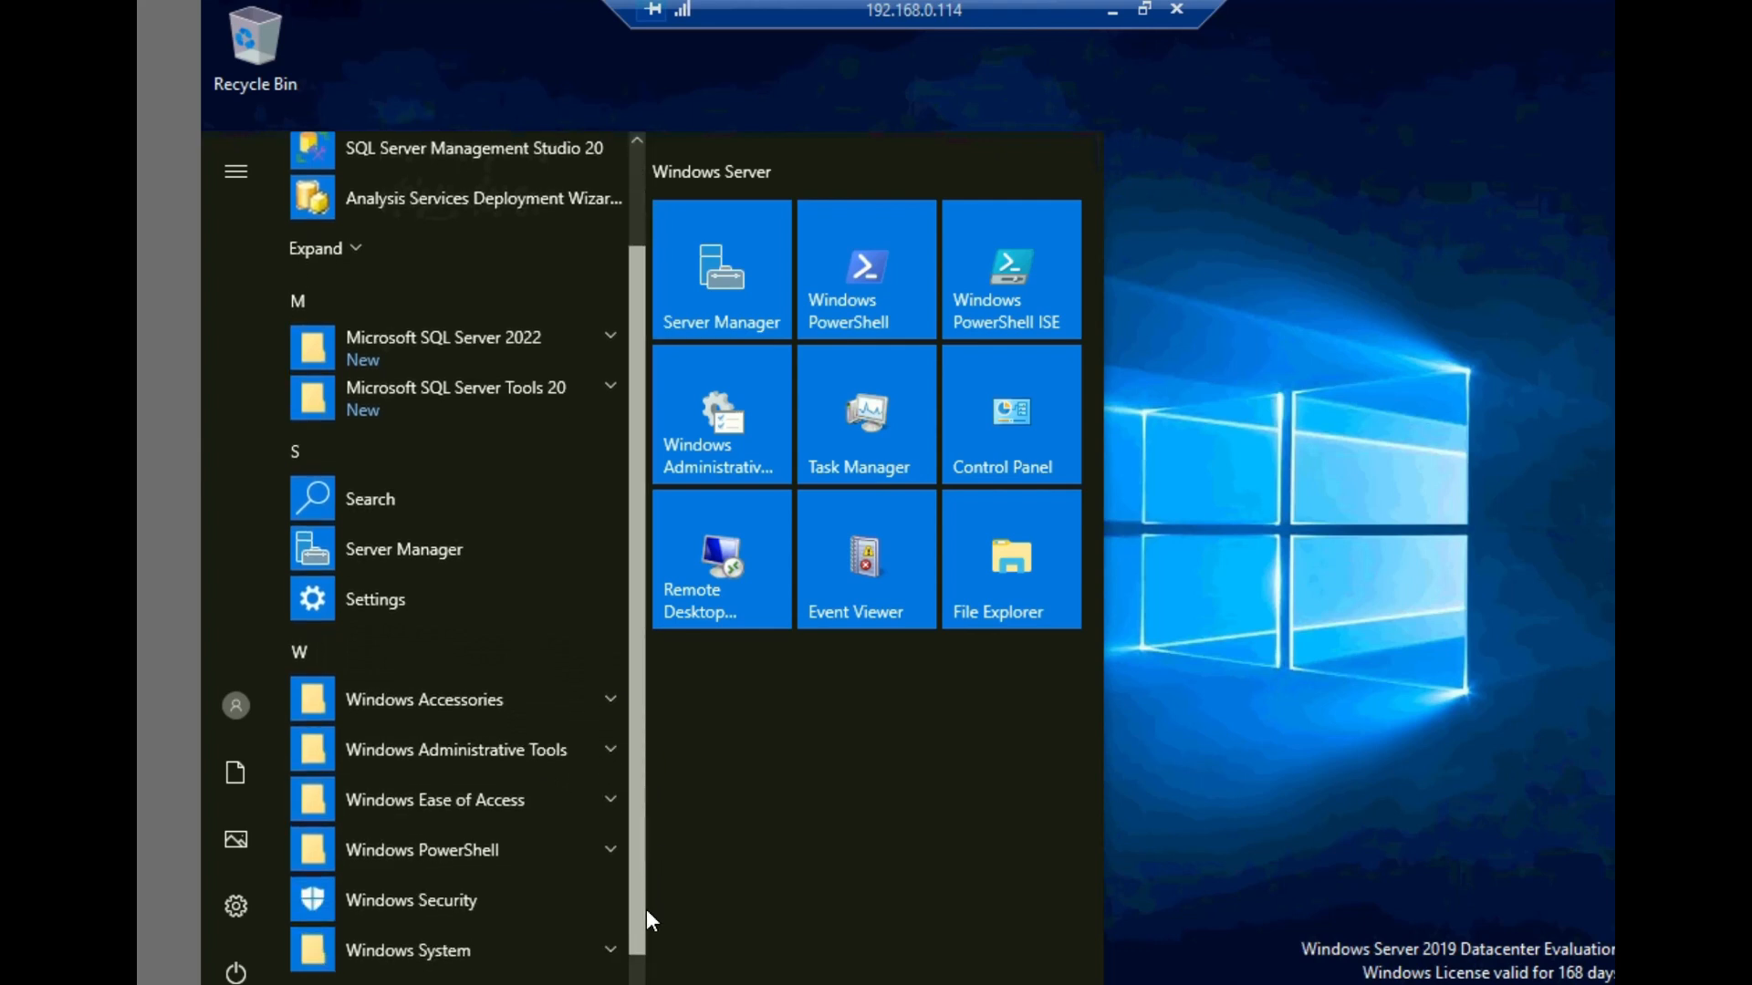
pyautogui.scroll(3, 624, 834)
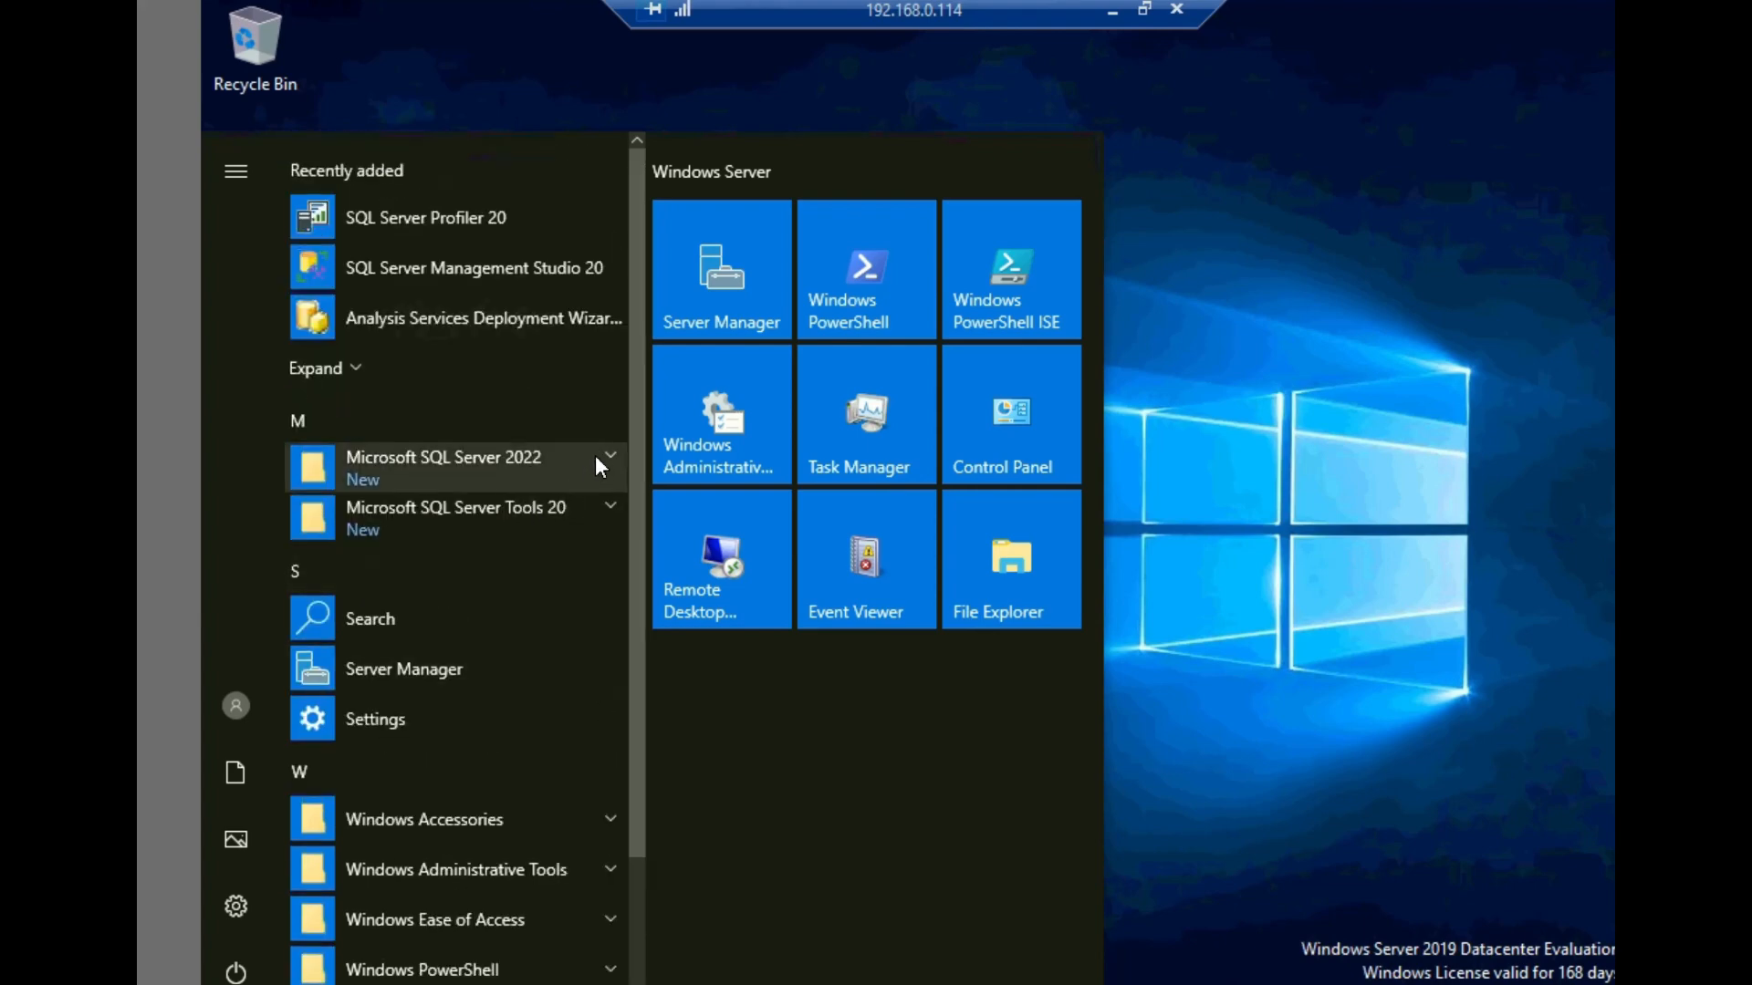
pyautogui.click(603, 454)
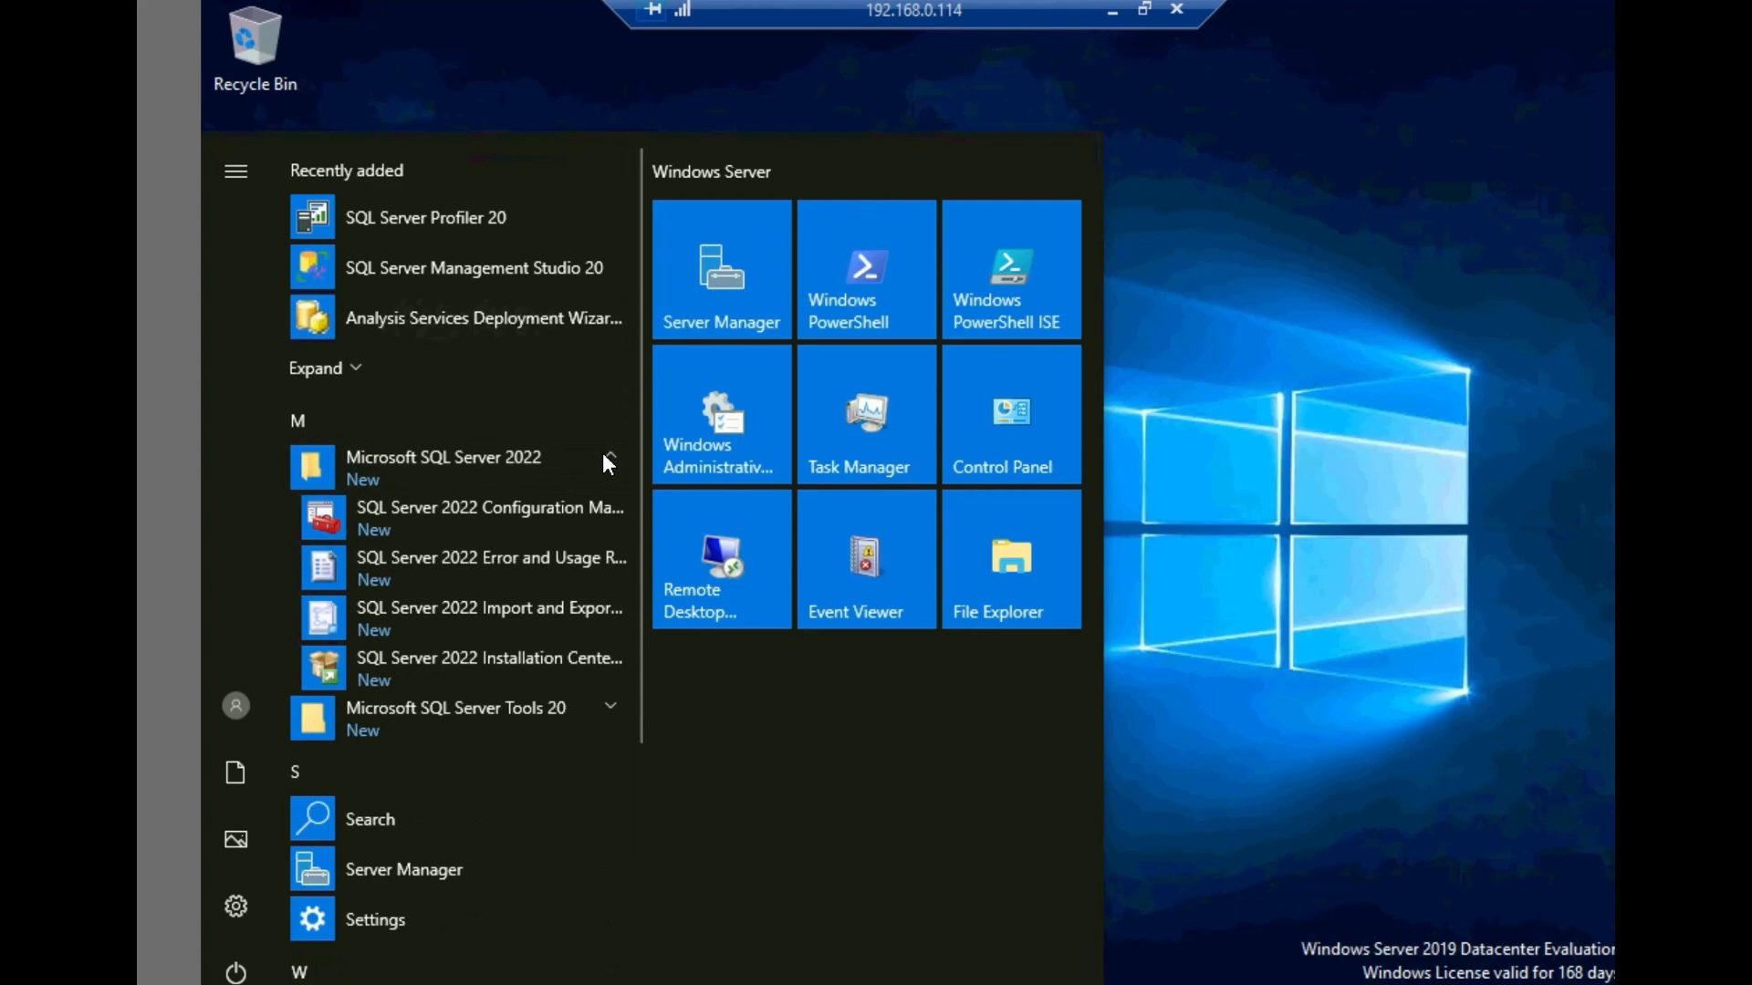
pyautogui.click(607, 707)
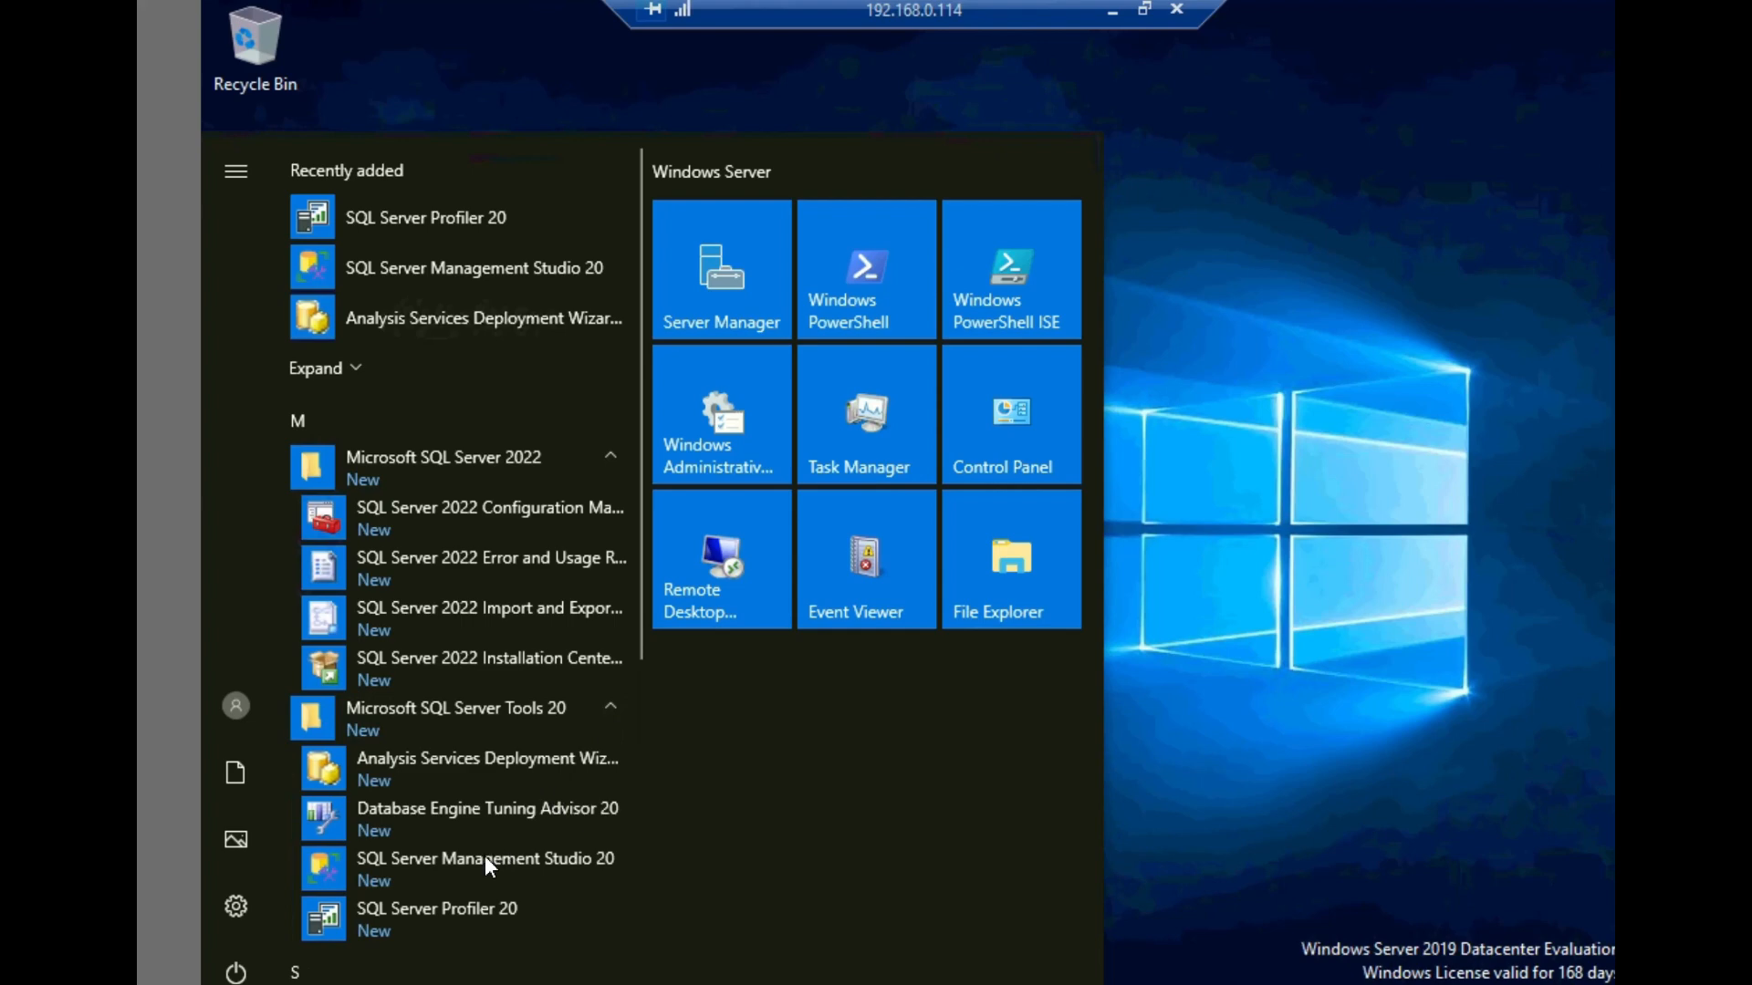
# - Open SQL Server Management Studio 20 and try to connect to the TS1 database engine with Windows Authentication and mandatory encryption
pyautogui.click(435, 867)
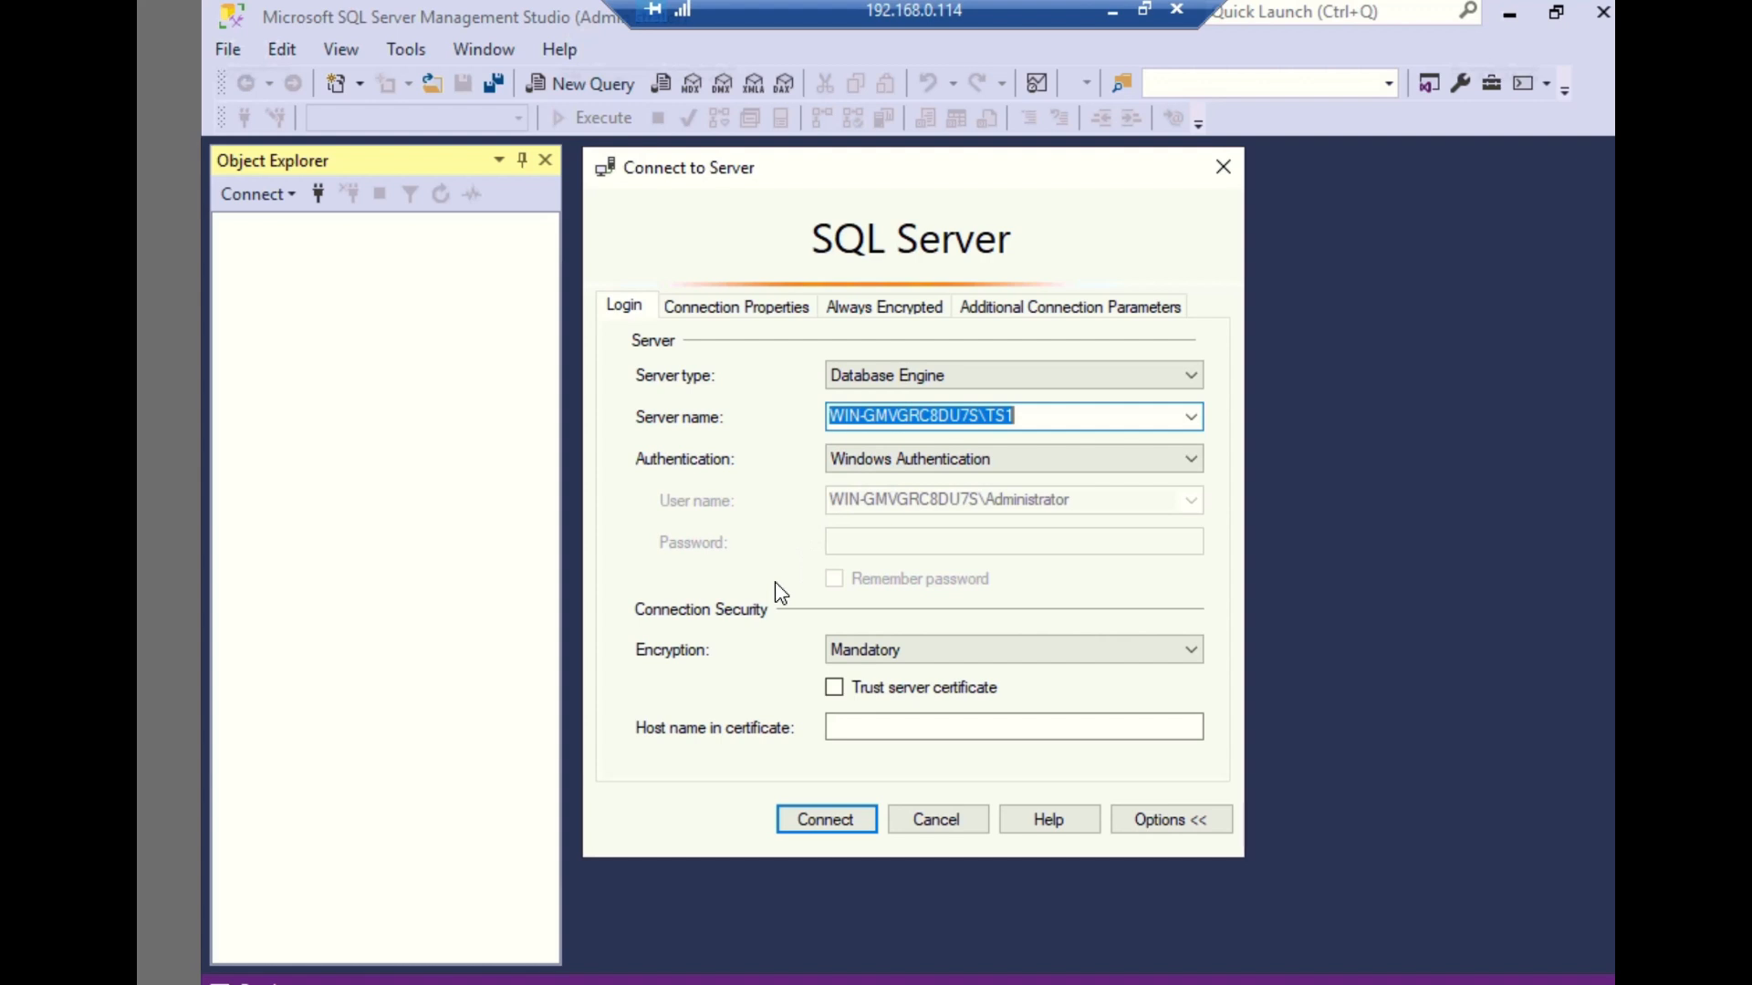
pyautogui.click(826, 822)
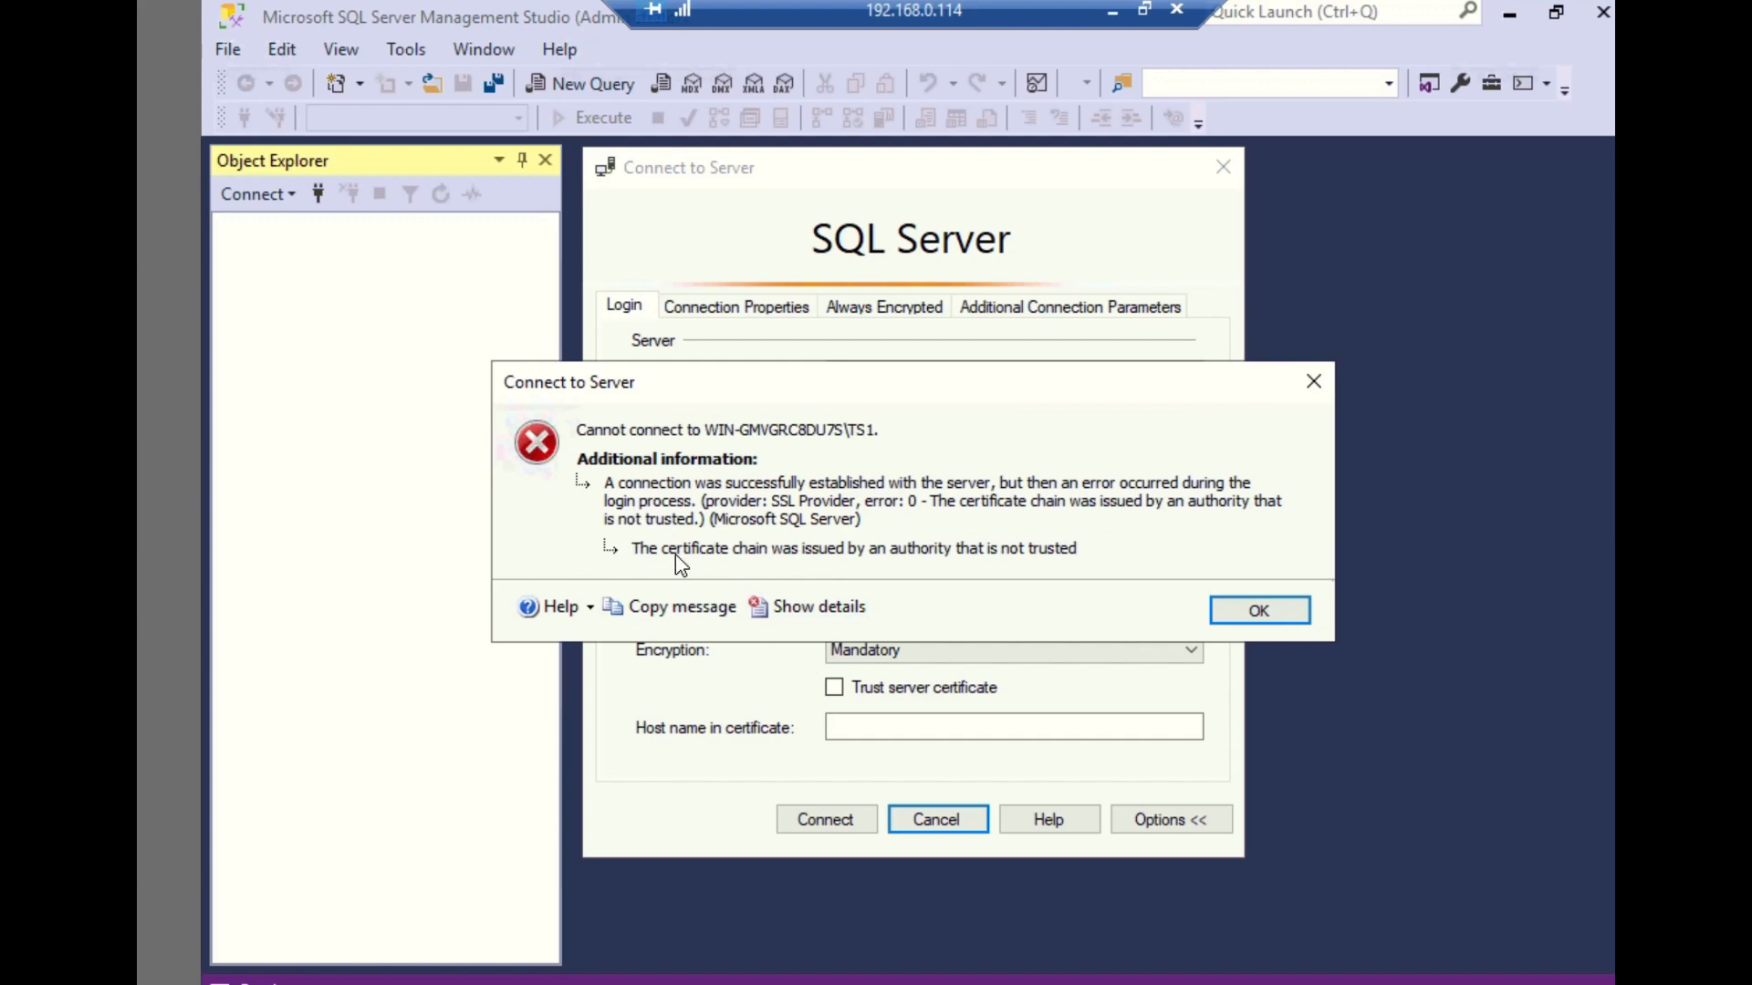
pyautogui.click(1247, 624)
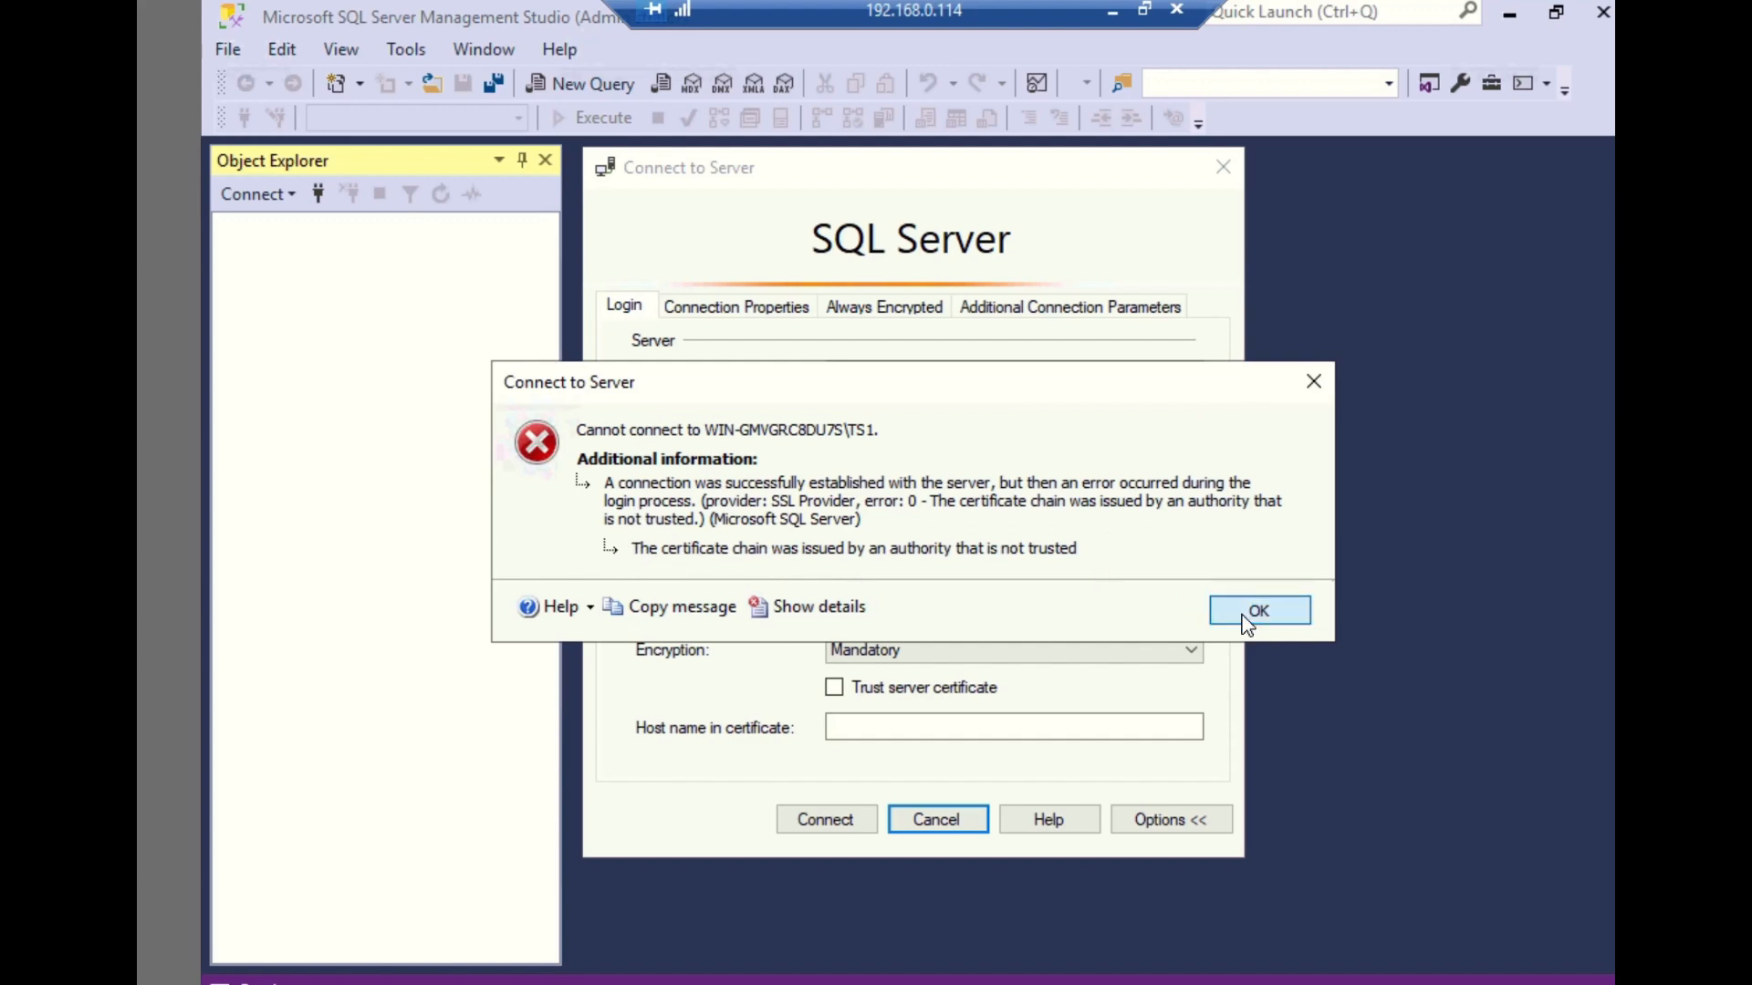
# - Connect to the TS1 instance with the server certificate trusted and expand its Databases folder
pyautogui.click(834, 691)
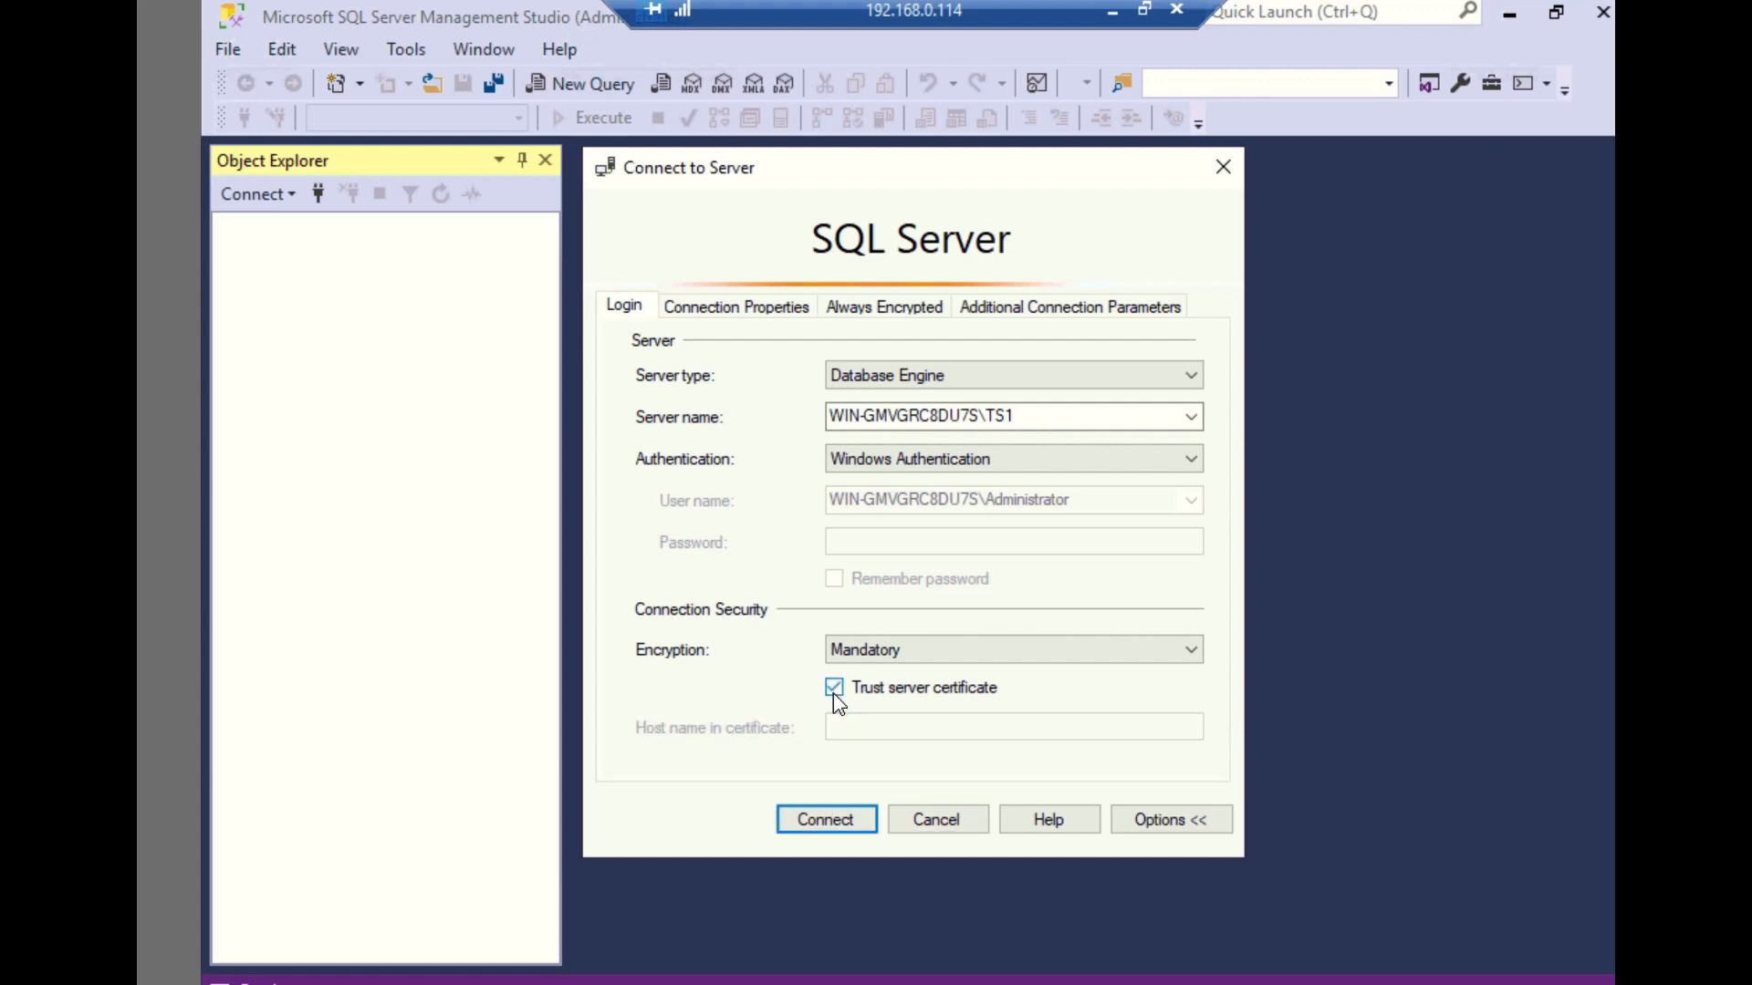
pyautogui.click(821, 821)
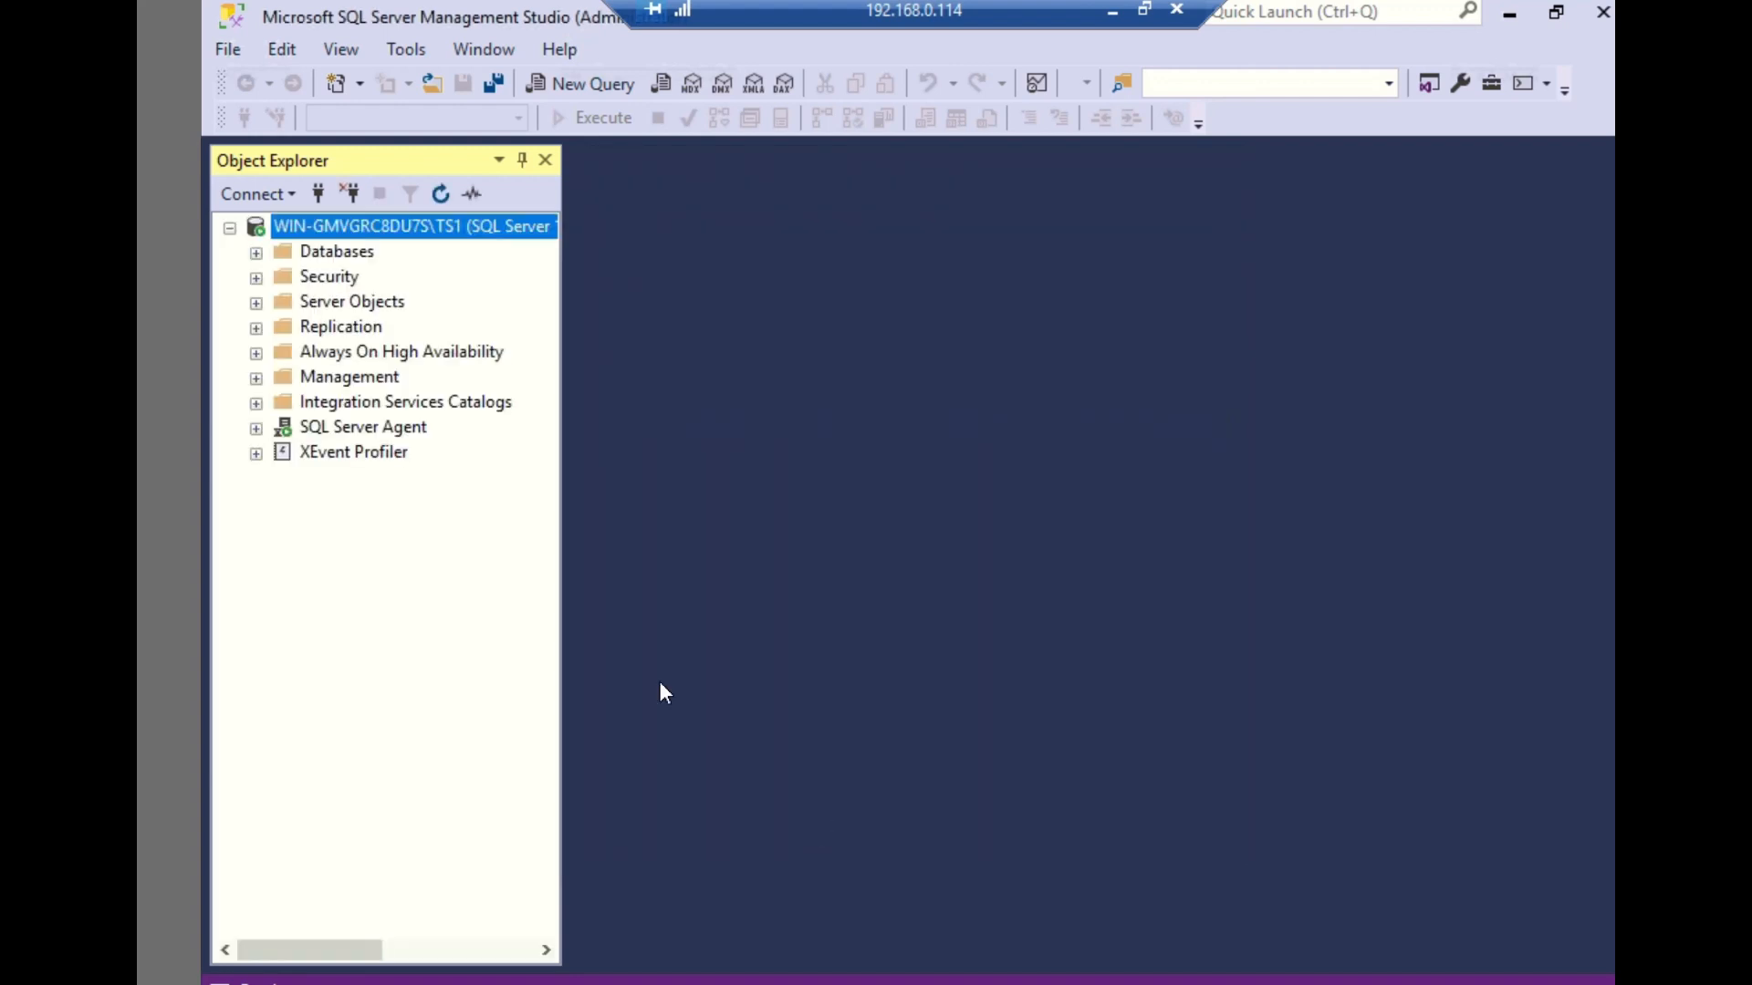
pyautogui.click(257, 252)
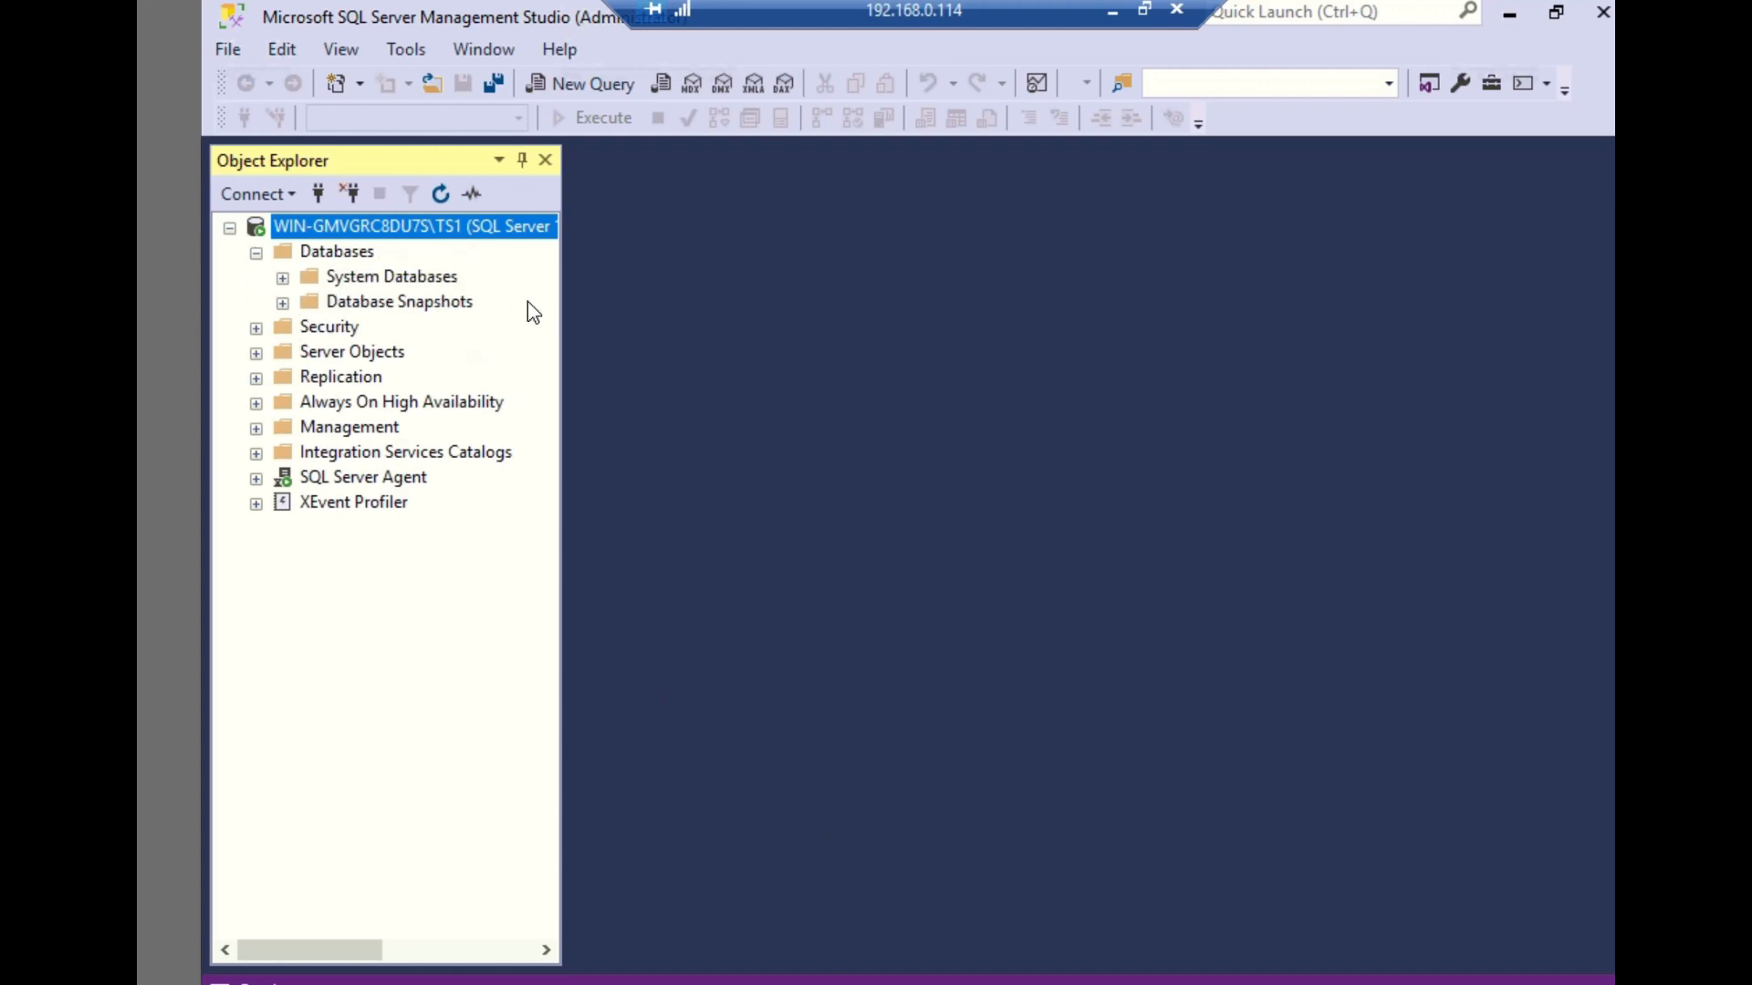